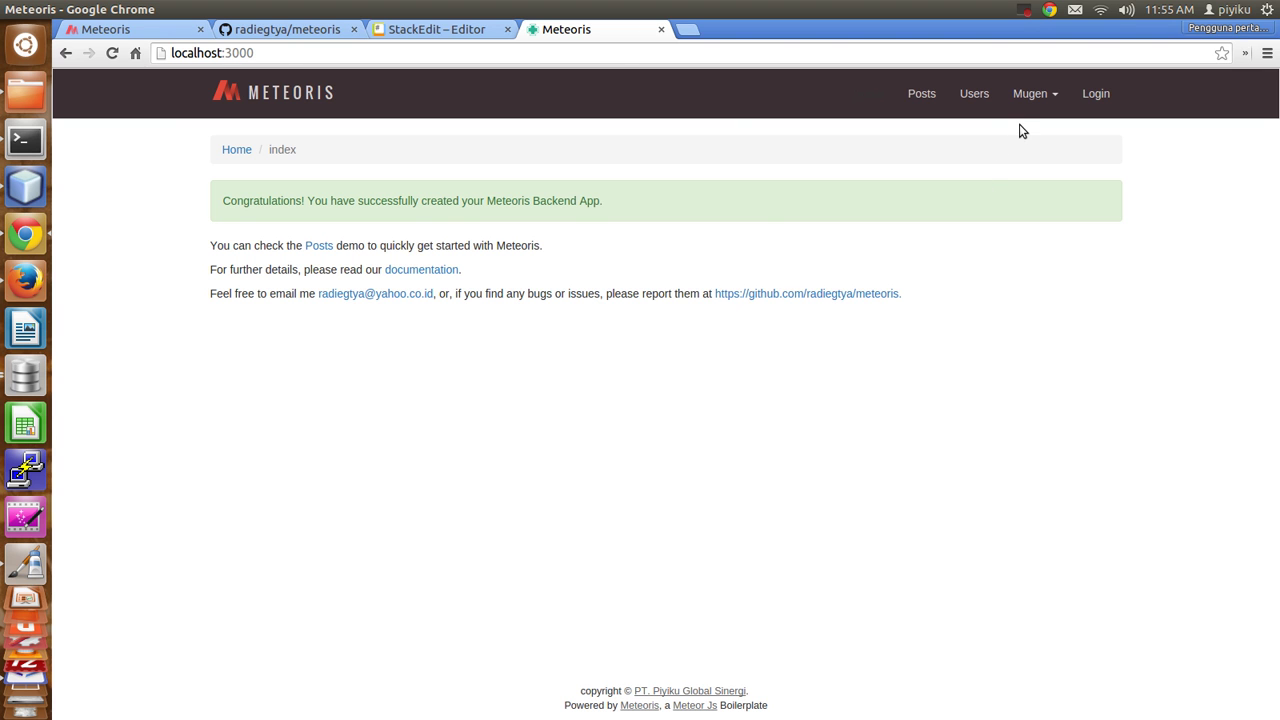
Load the Employees page at /employees.
click(325, 55)
click(325, 55)
text(/emp)
key(Return)
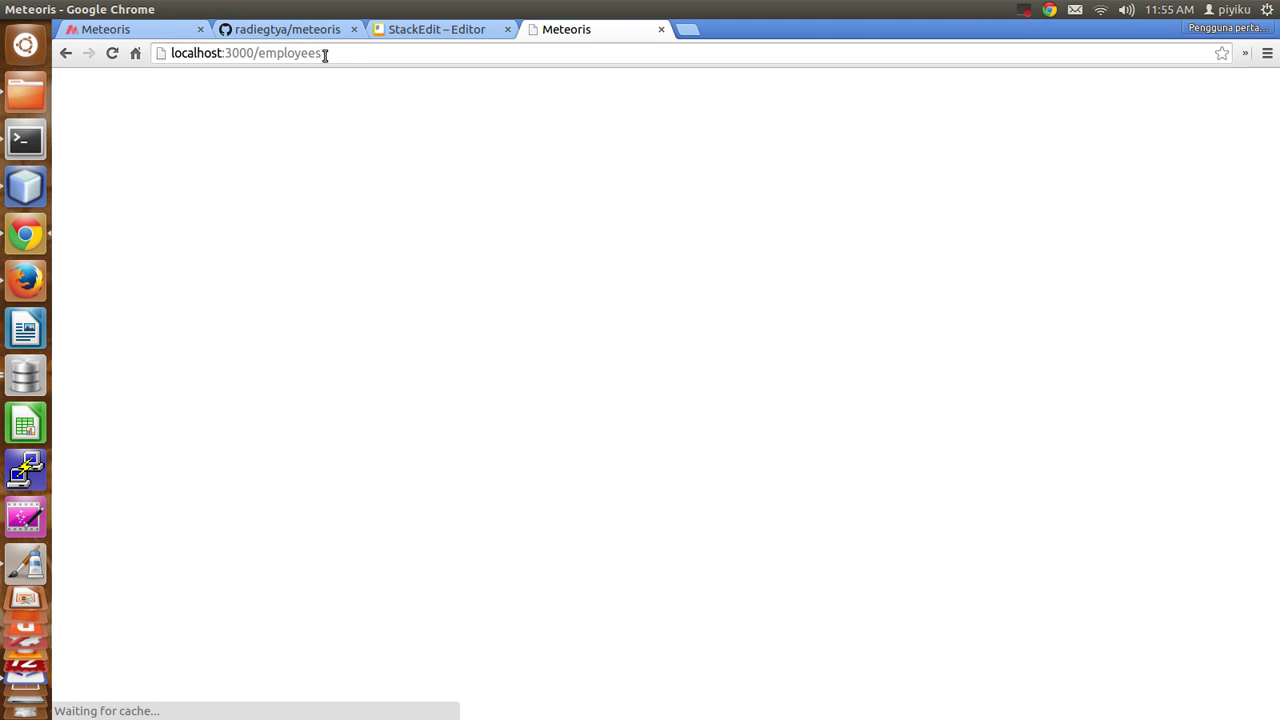
Change the address path to /jobs to load the Jobs list.
drag(360, 53, 262, 50)
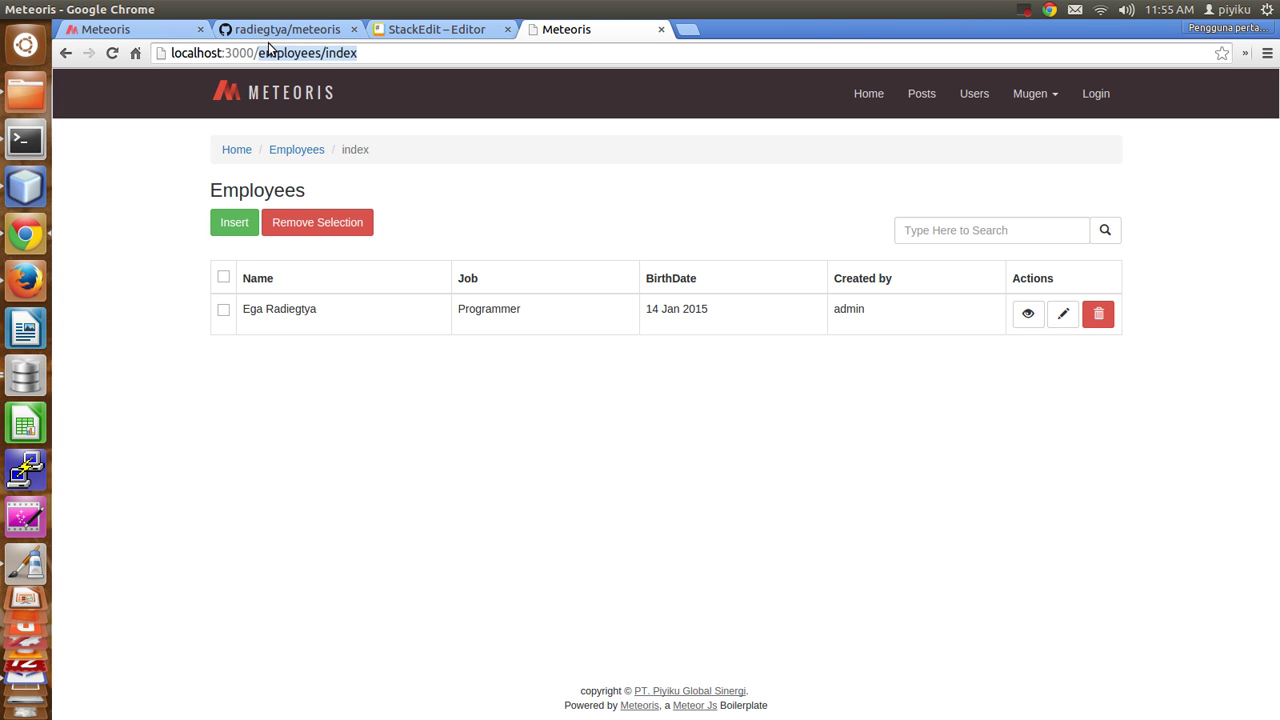
text(jobs)
key(Return)
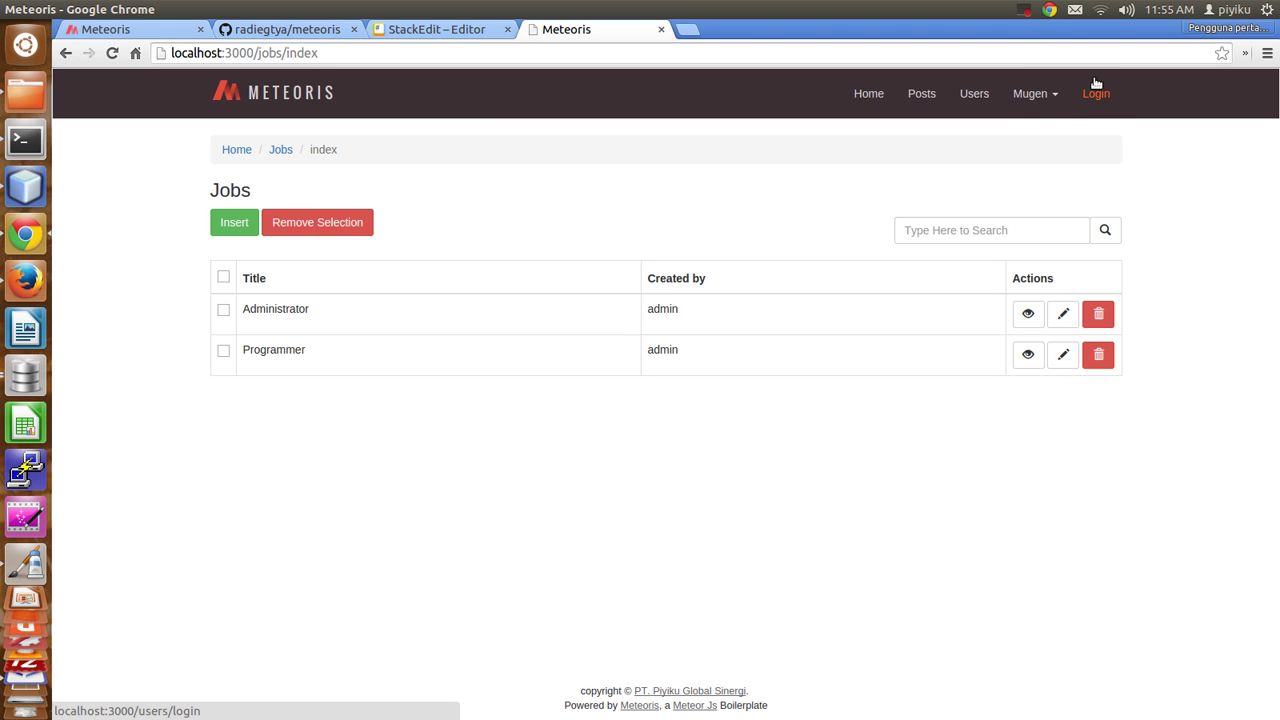
View the Administrator job's details, created and updated 14 Jan 2015 by admin.
drag(200, 160, 1111, 411)
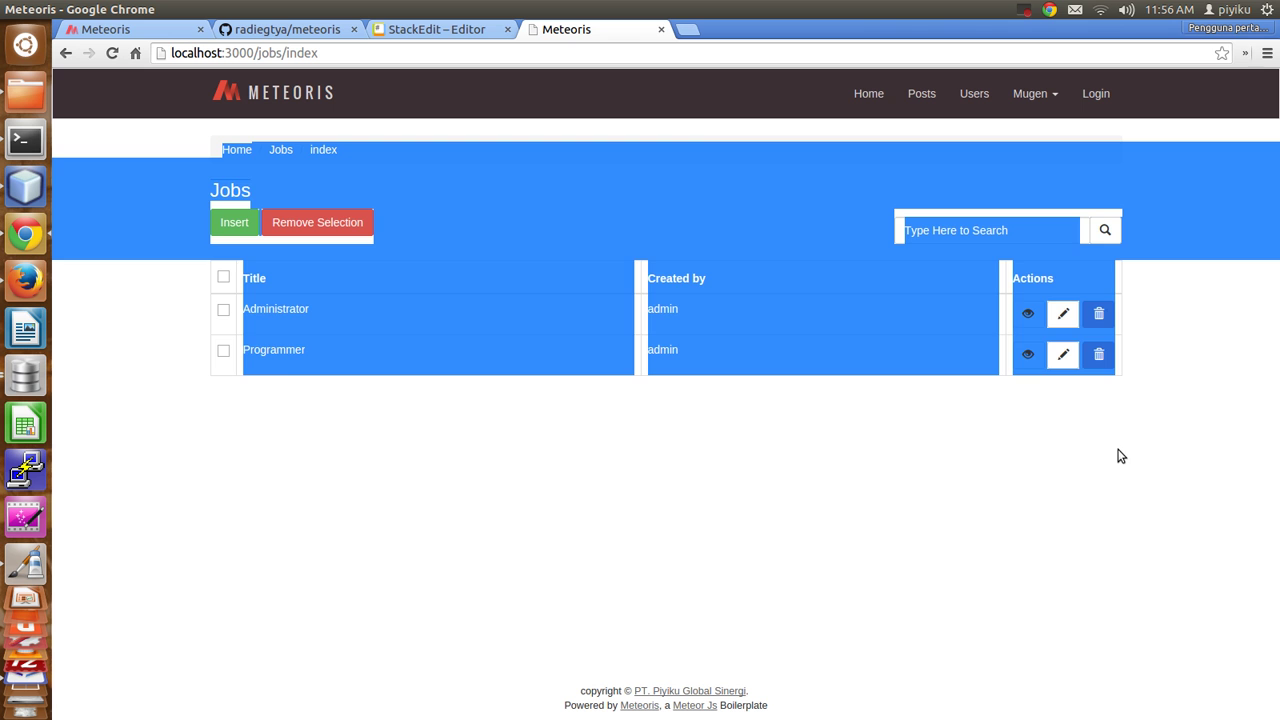
click(1100, 456)
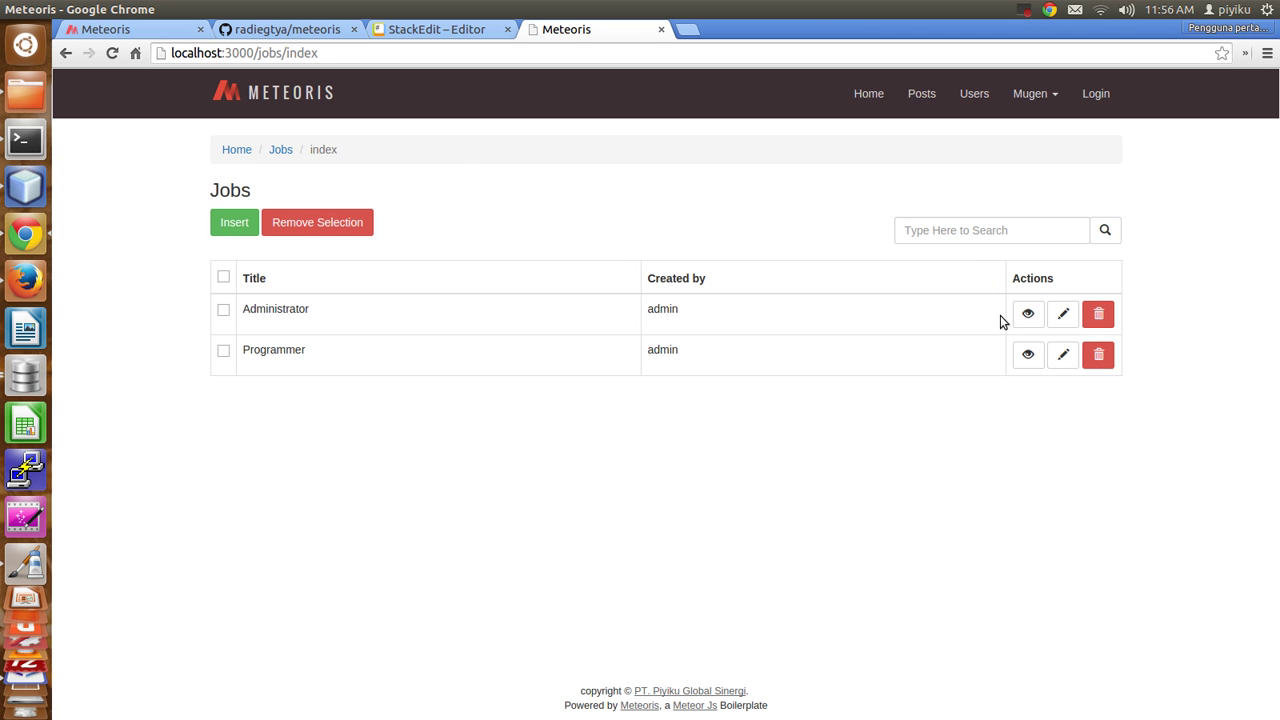
click(1027, 315)
drag(297, 252, 1068, 455)
click(1068, 455)
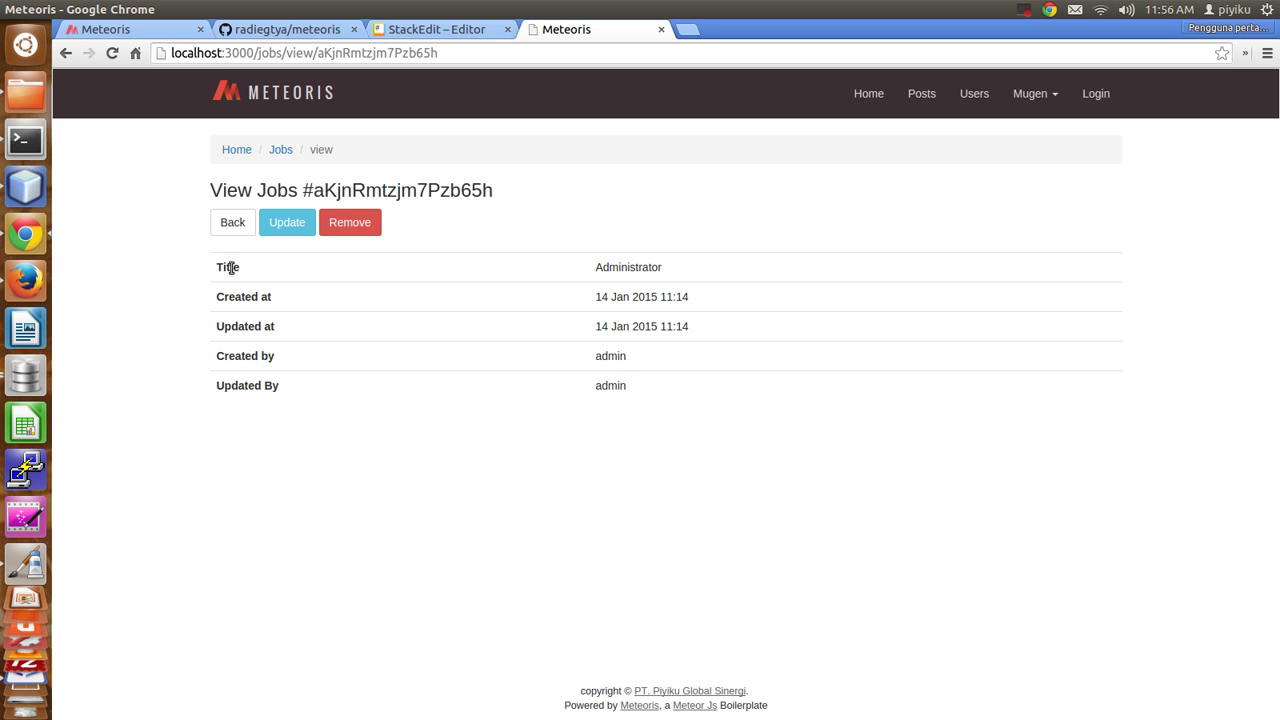
Try to update the Administrator job, which returns an access forbidden page.
click(292, 224)
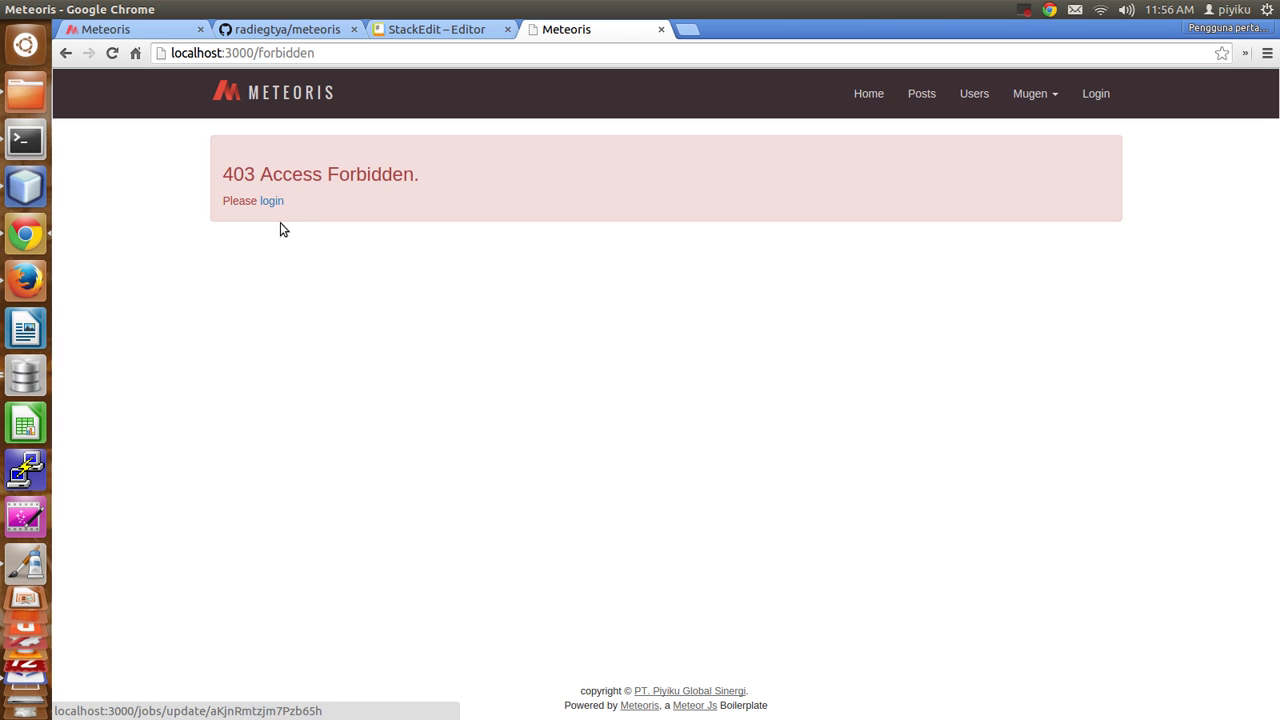
drag(223, 172, 369, 247)
click(348, 247)
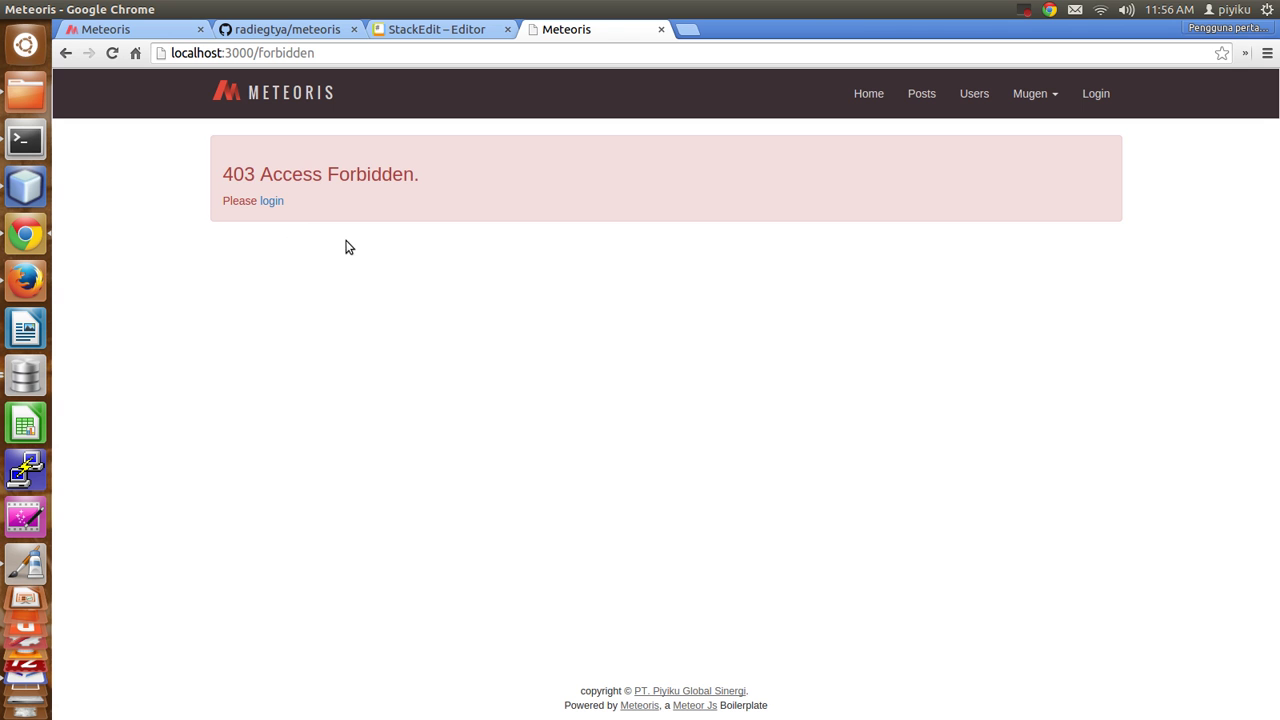
Log in with the demo admin account's email and password.
click(272, 205)
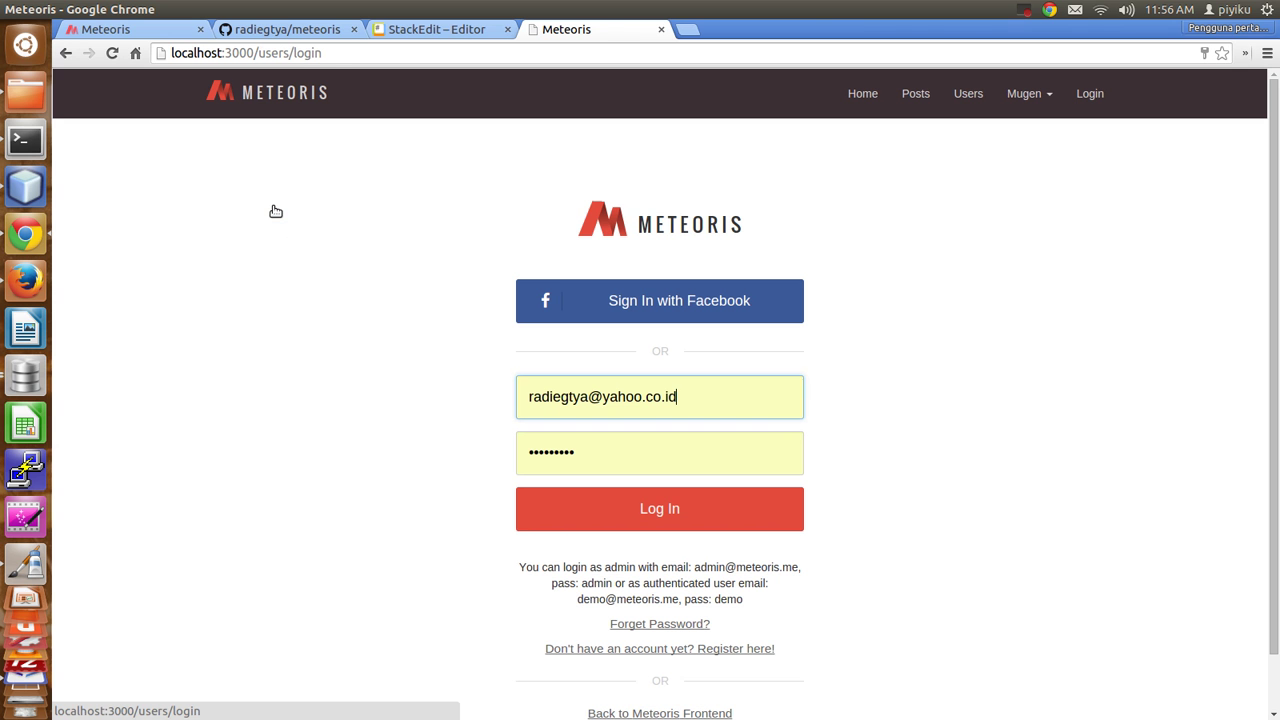
click(704, 381)
key(ctrl+a)
key(Tab)
text(admin)
key(Return)
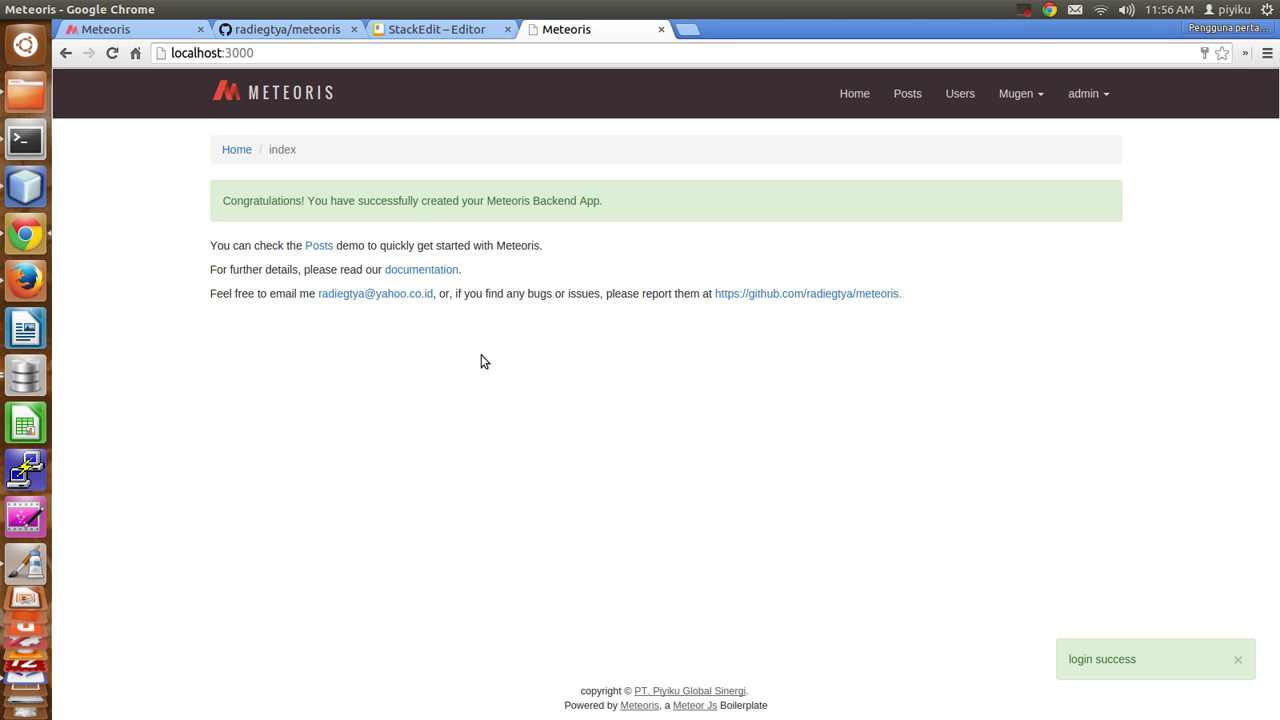
Load localhost:3000/jobs to return to the Jobs list.
click(360, 52)
click(368, 51)
text(/jobs/ad)
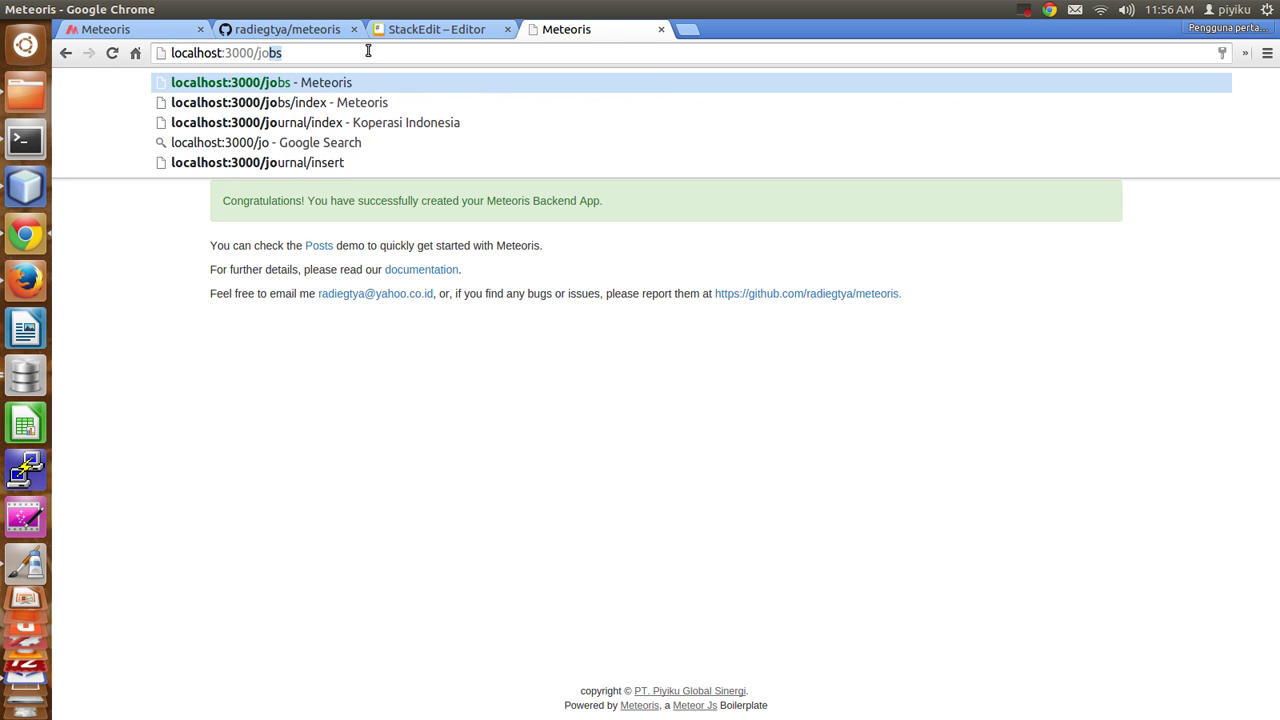
key(BackSpace)
key(BackSpace)
key(BackSpace)
key(Return)
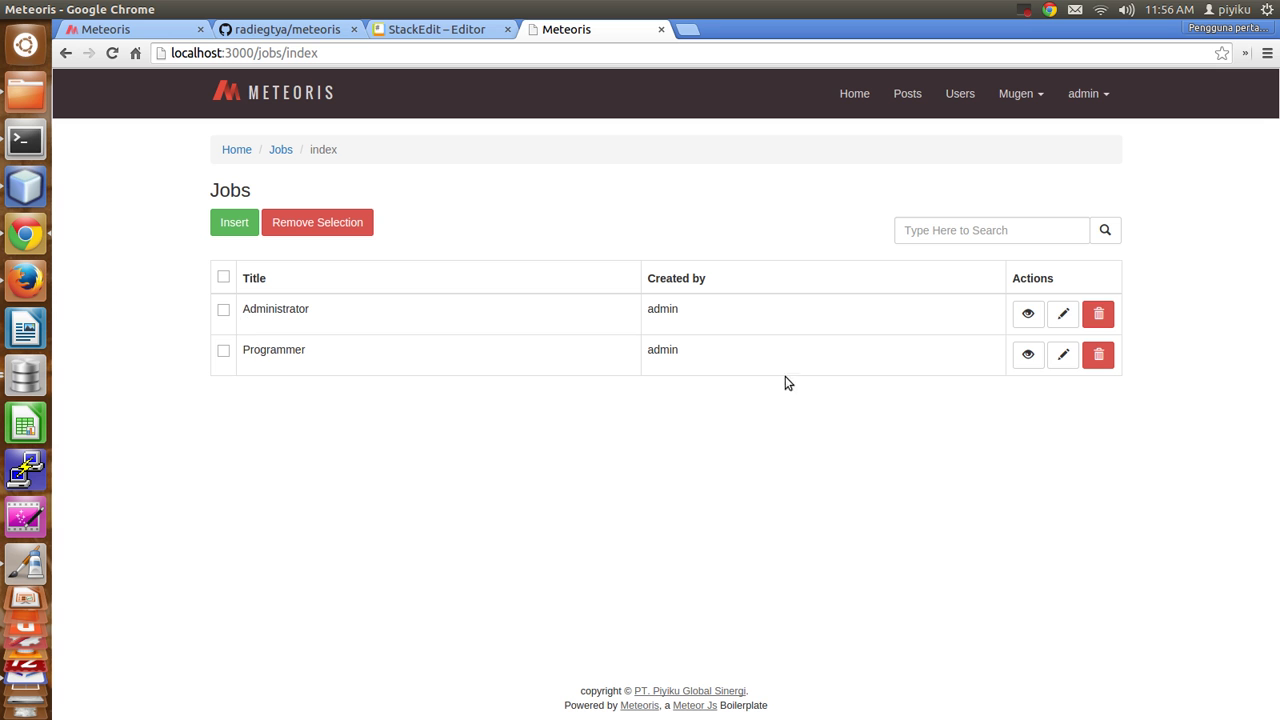
Open the Administrator edit form and the new job form, returning to the list each time.
click(1059, 324)
click(293, 282)
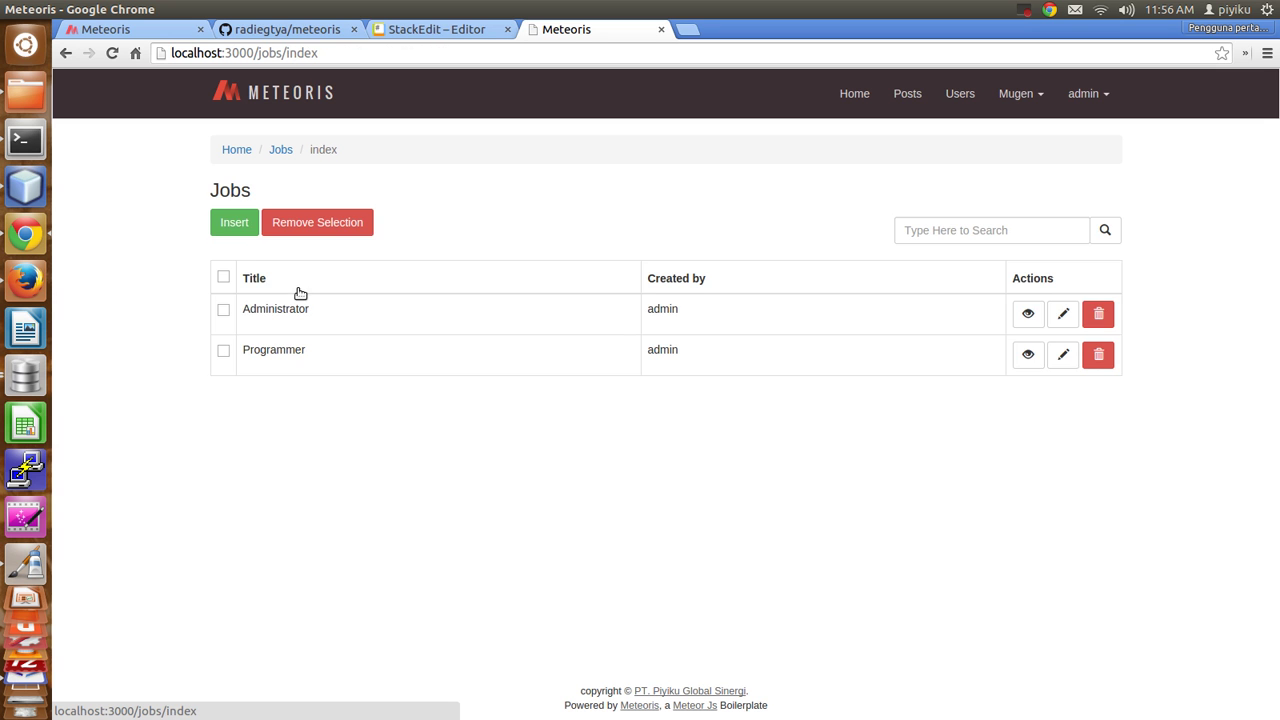
click(243, 231)
click(289, 285)
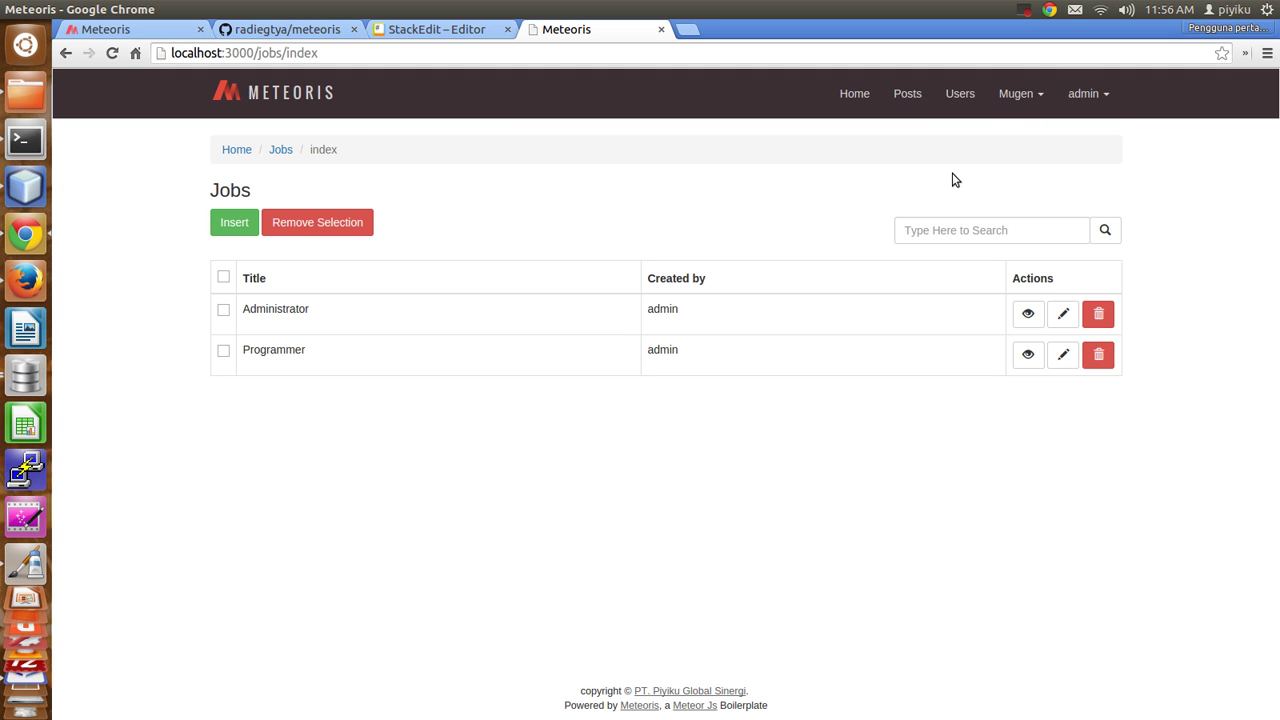
click(1035, 93)
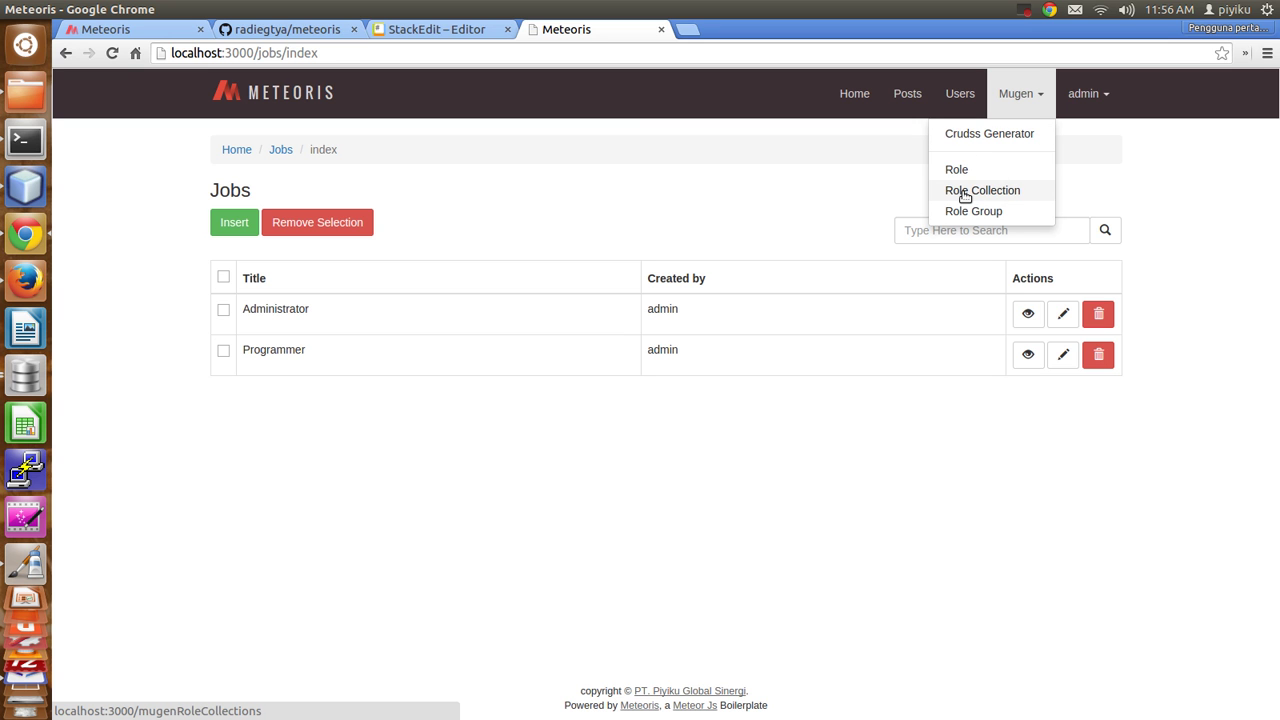
Open Mugen Role Collections and inspect the employees and jobs entries.
click(984, 191)
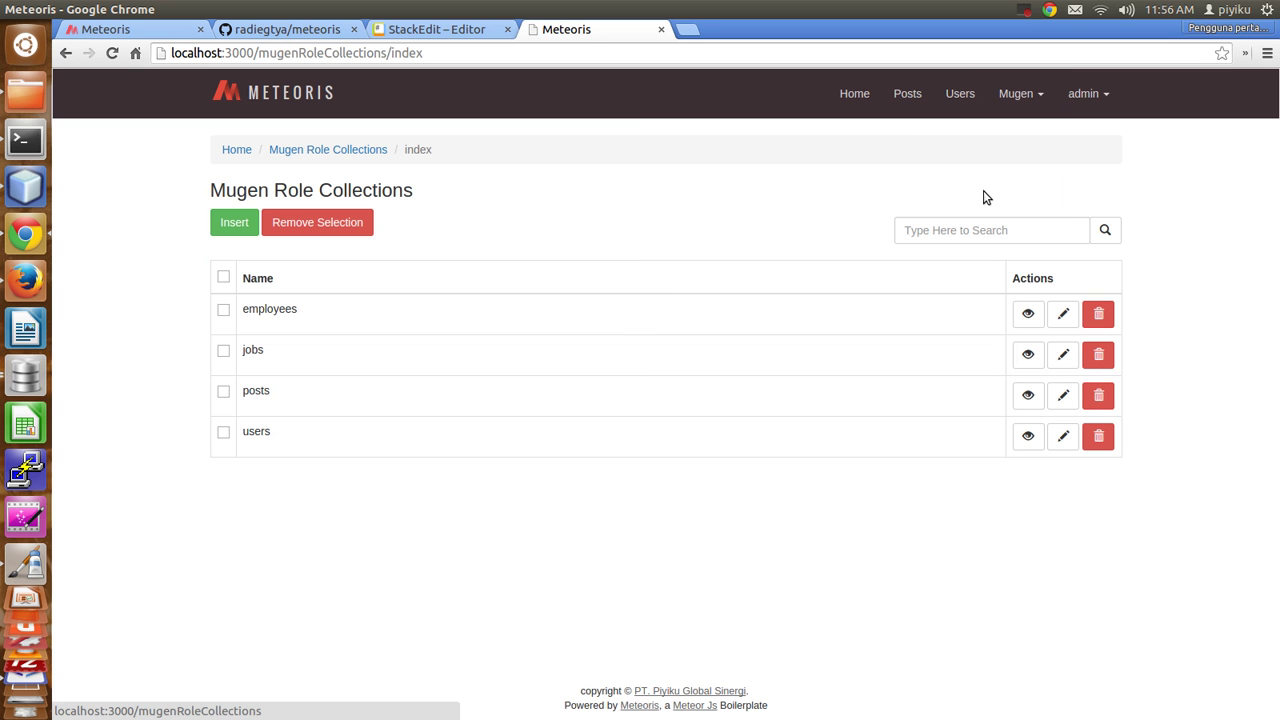
drag(203, 303, 246, 312)
double_click(255, 310)
click(252, 350)
double_click(252, 350)
double_click(277, 309)
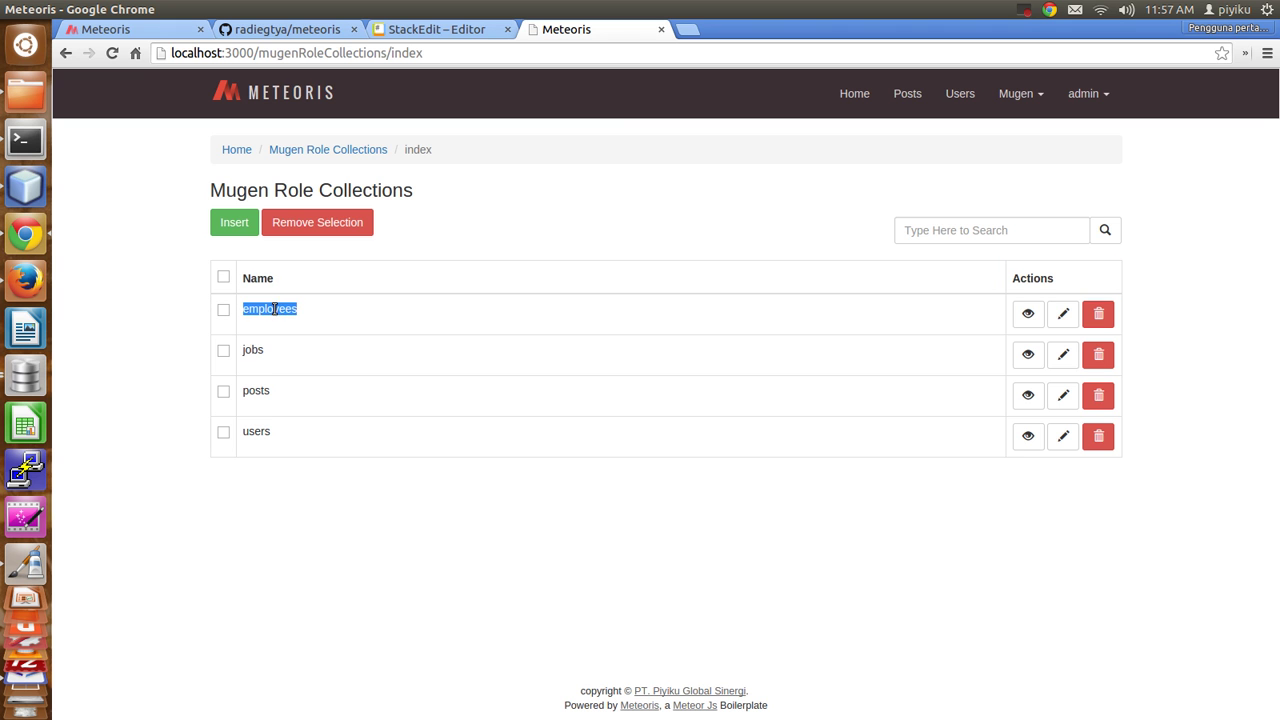
drag(352, 190, 413, 190)
triple_click(390, 190)
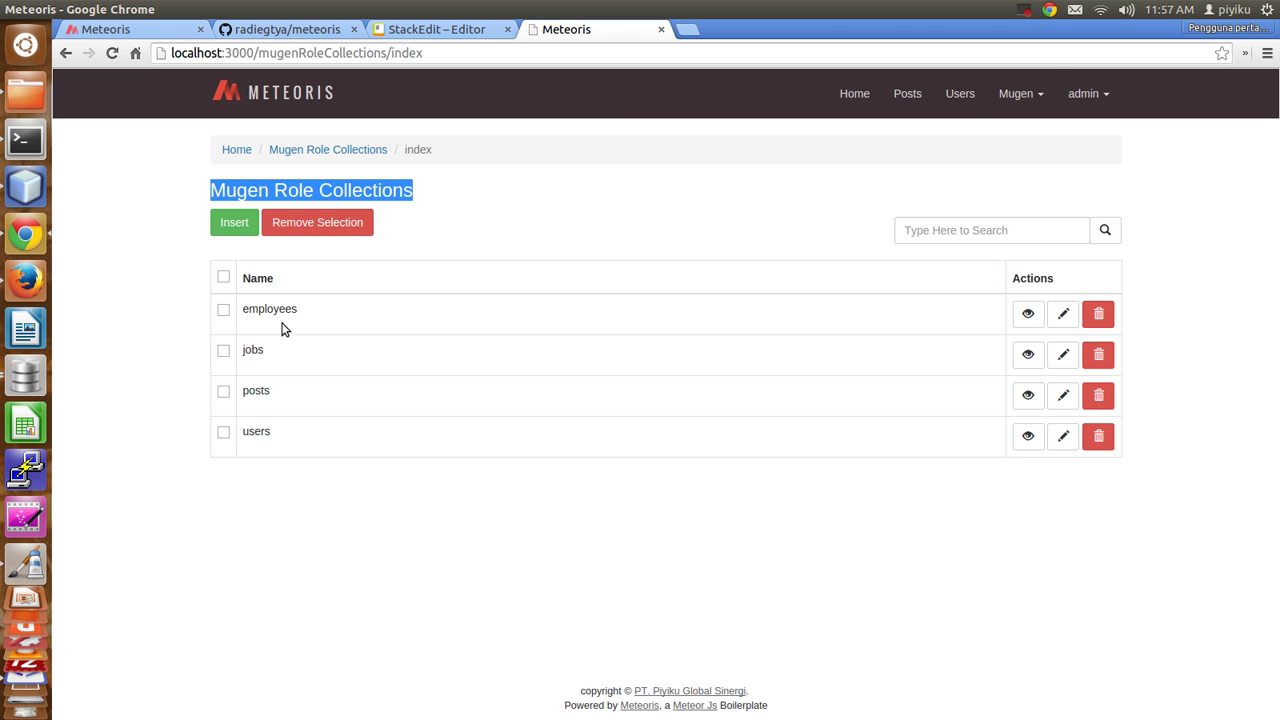
Visit the Mugen UI generator page, then return to Role Collections.
click(1018, 93)
click(983, 134)
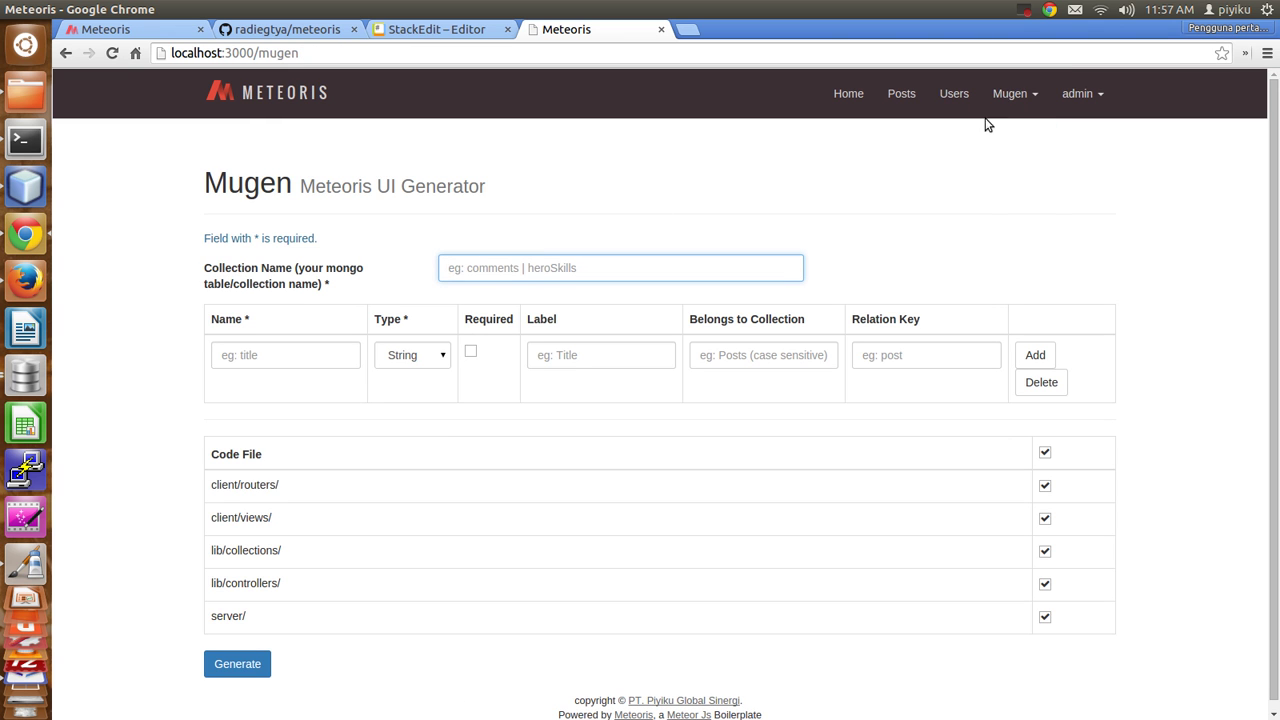
click(1010, 94)
click(963, 186)
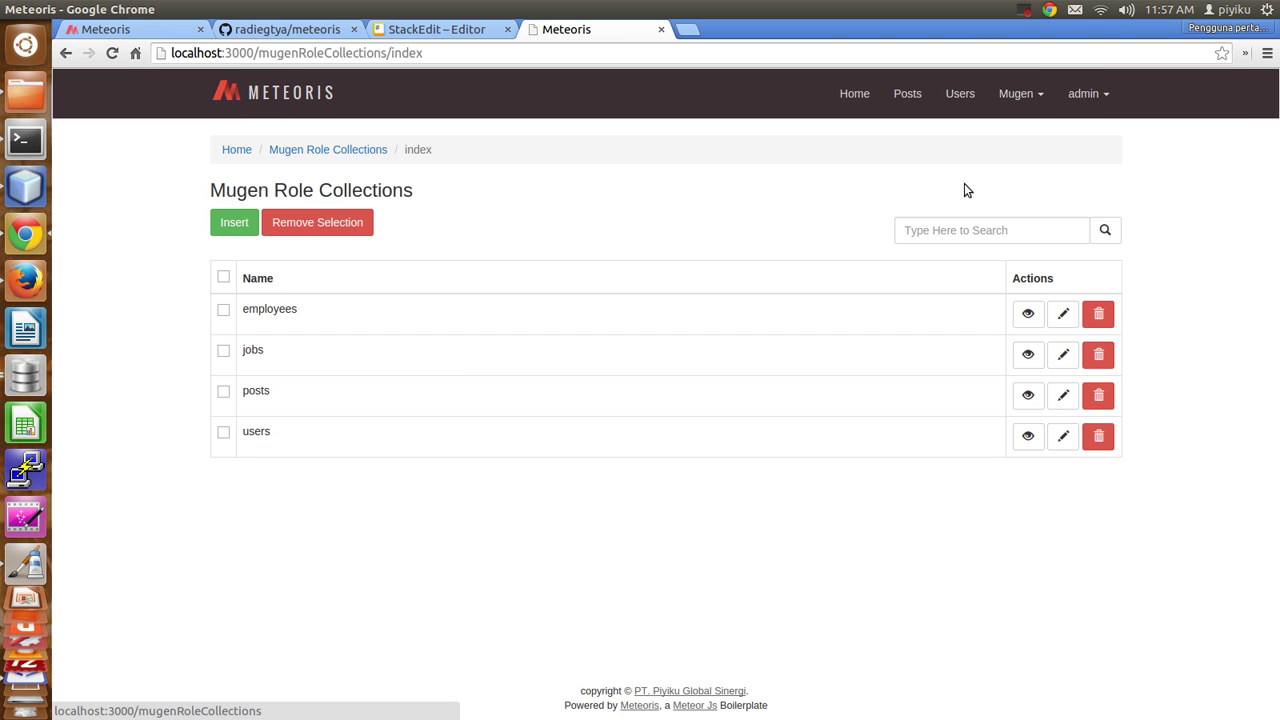
double_click(271, 310)
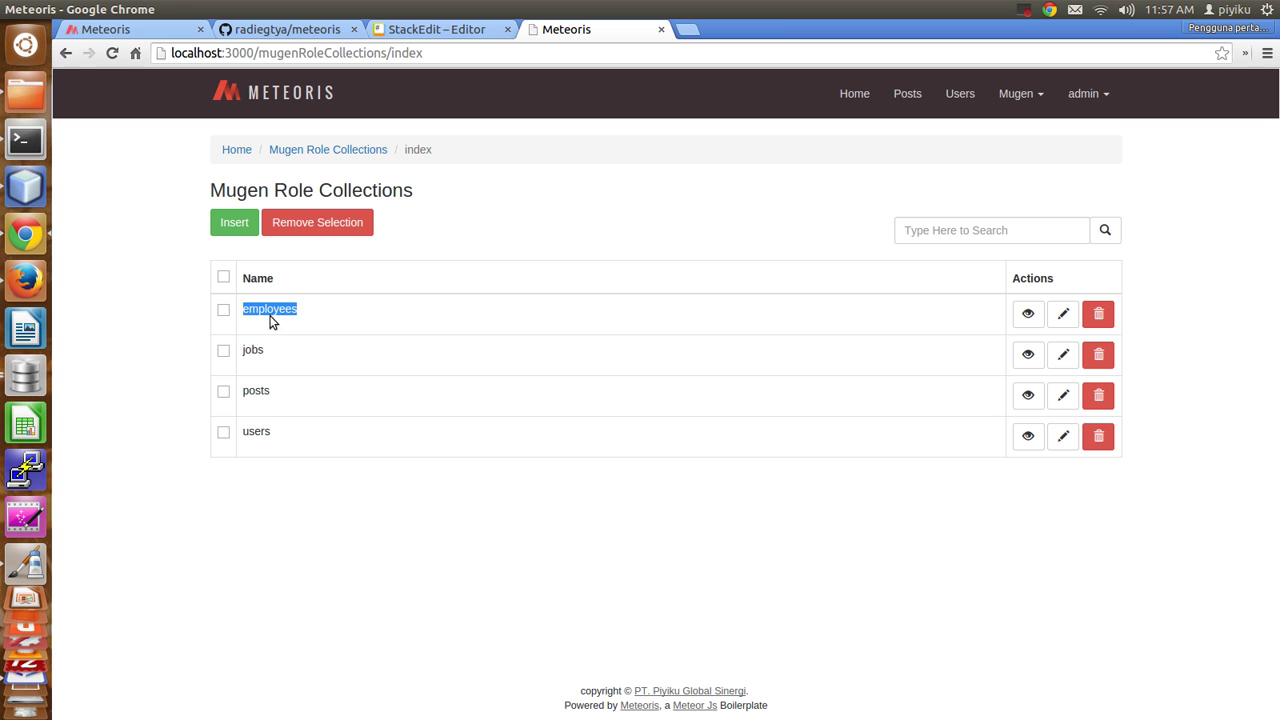
double_click(257, 351)
click(446, 244)
Open the new role collection form, then go back to the collections list.
click(231, 230)
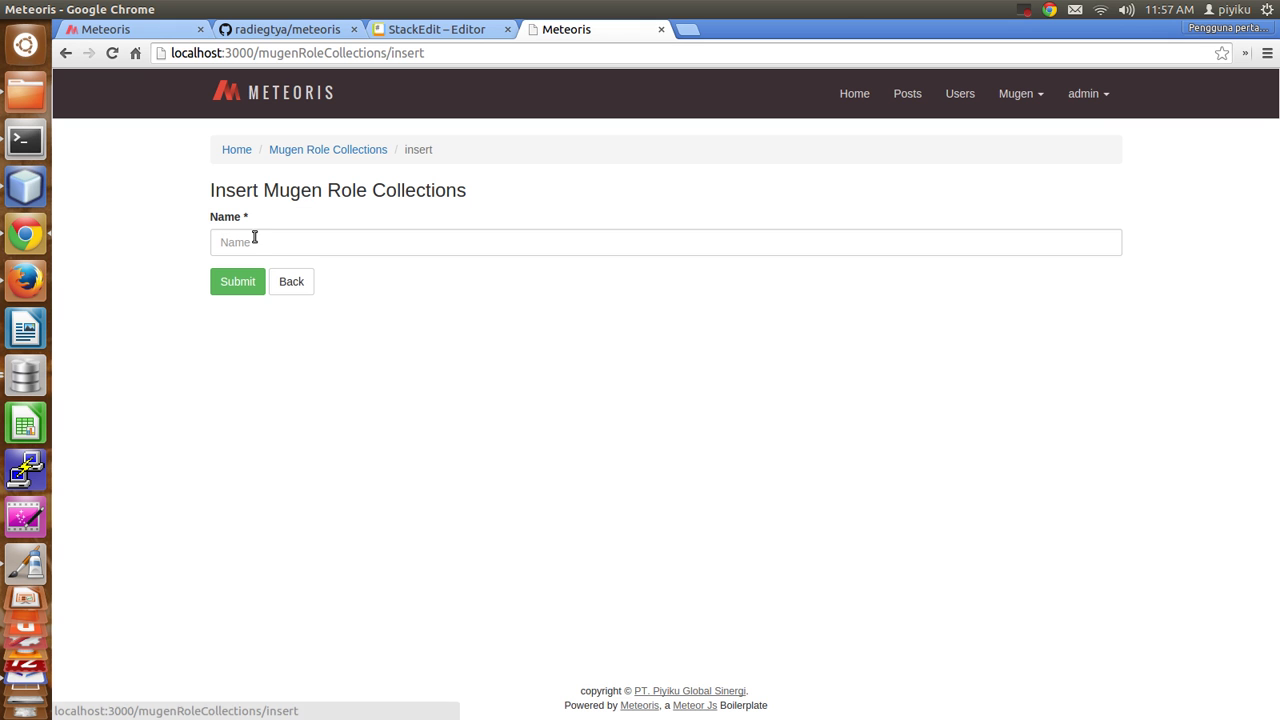
click(247, 240)
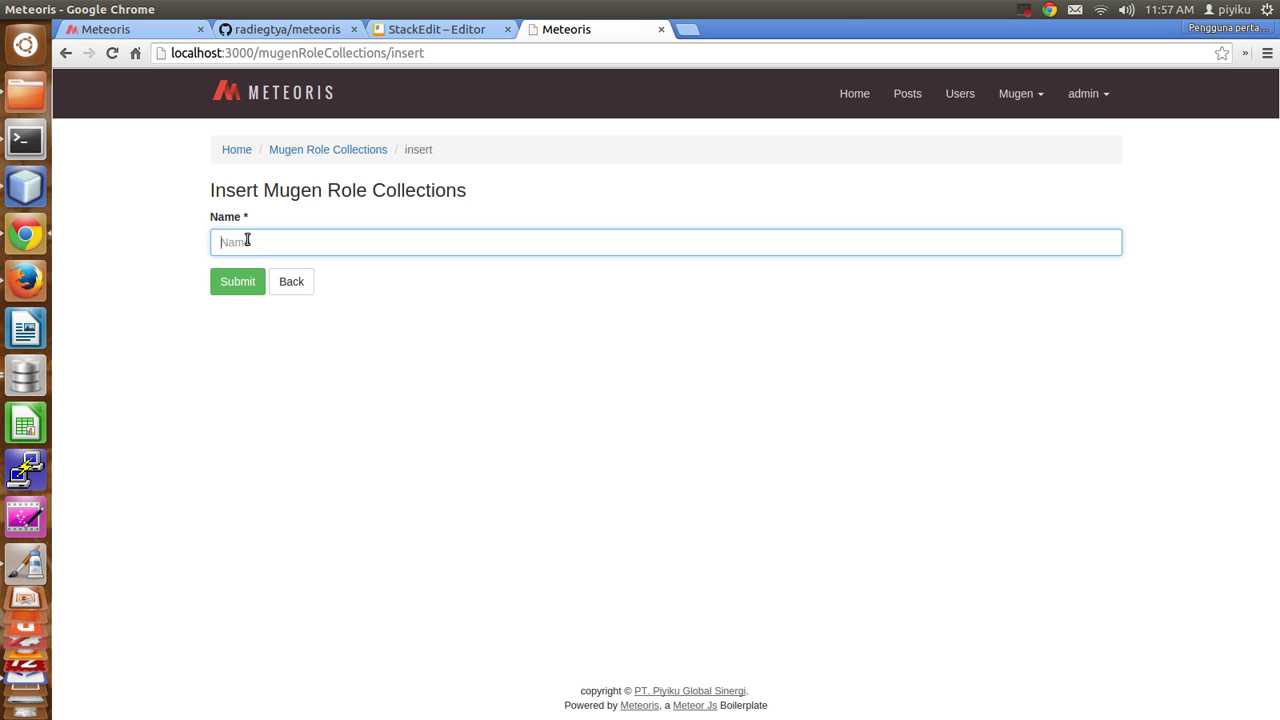
click(1023, 100)
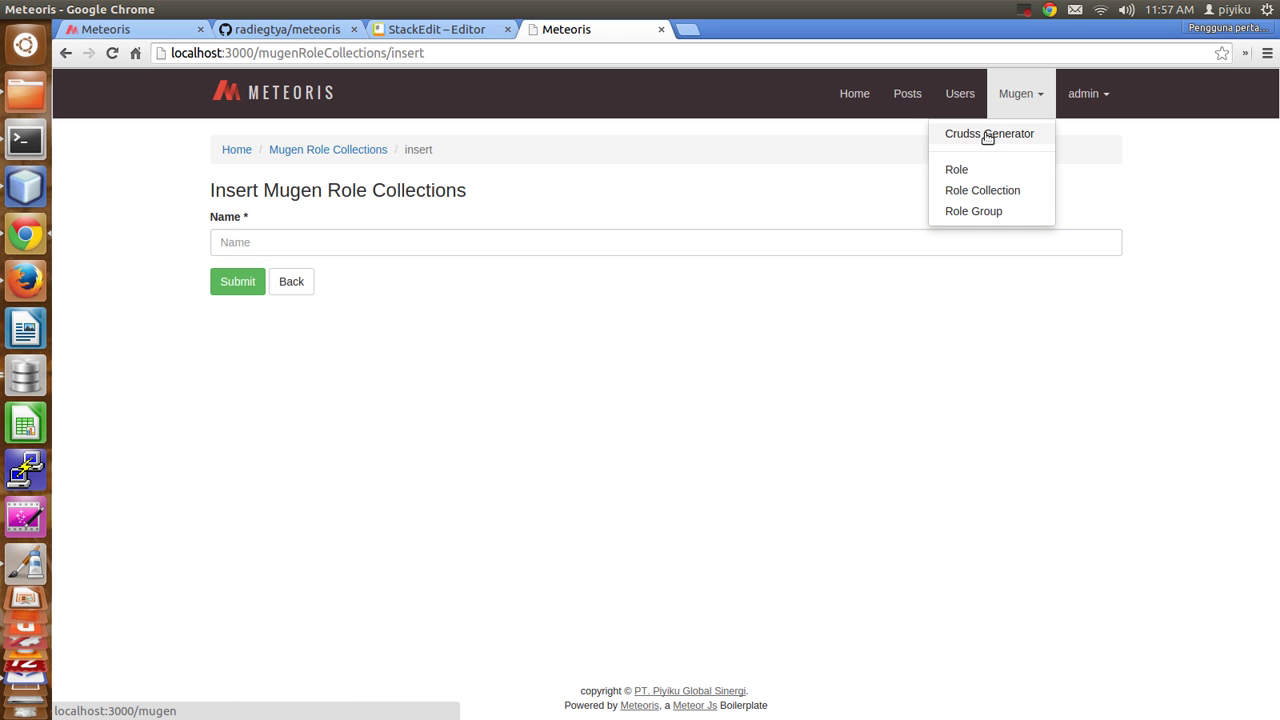
click(292, 281)
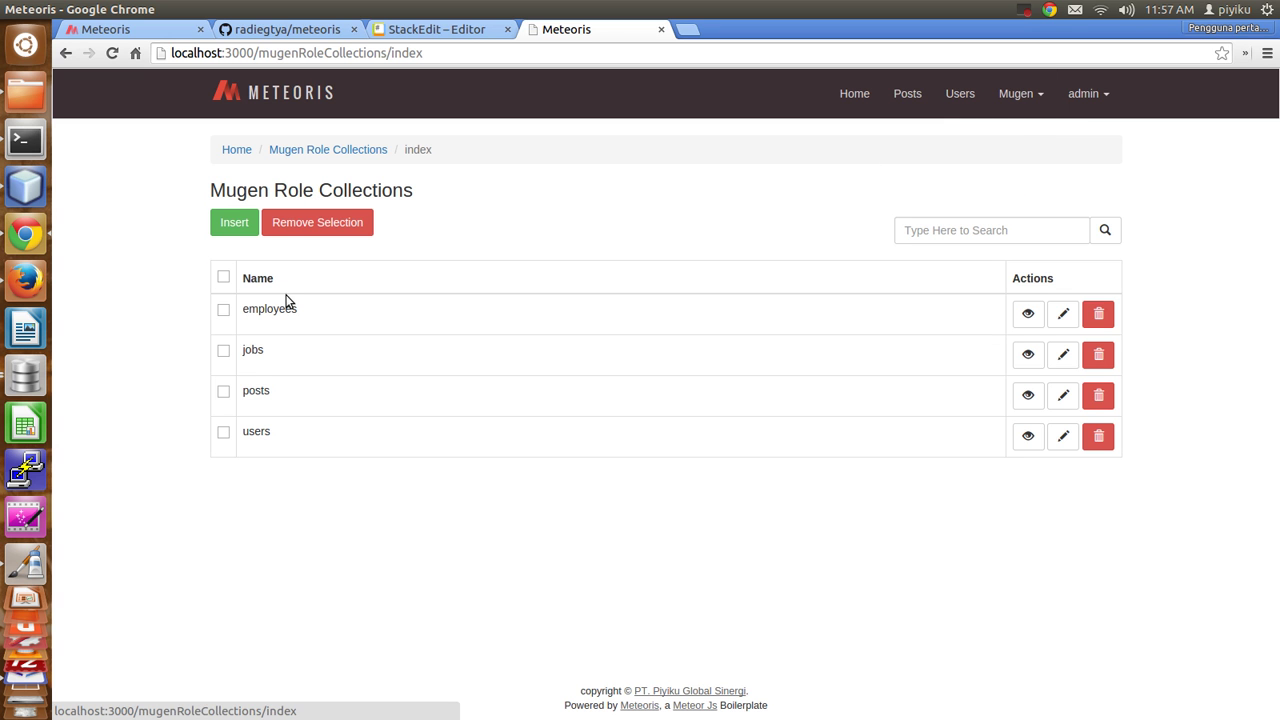
click(1021, 99)
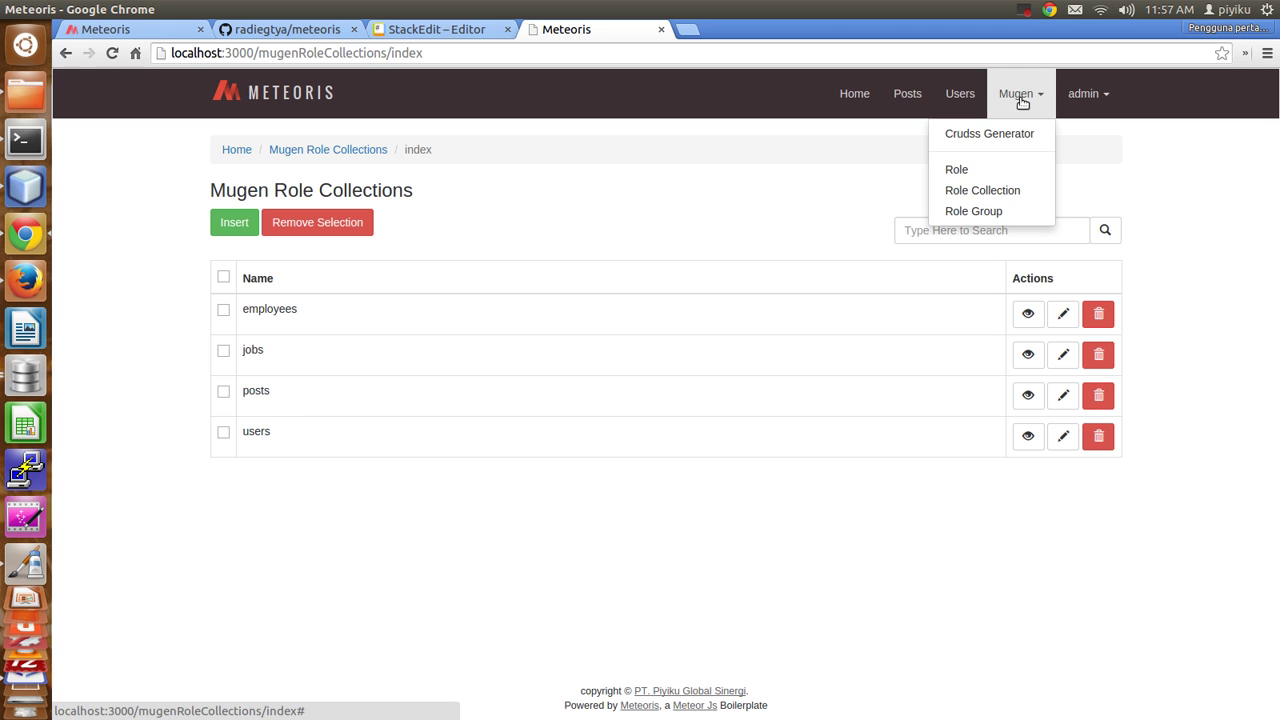
Review the @ and admin entries in Mugen Role Groups, then go to the Users list.
click(966, 212)
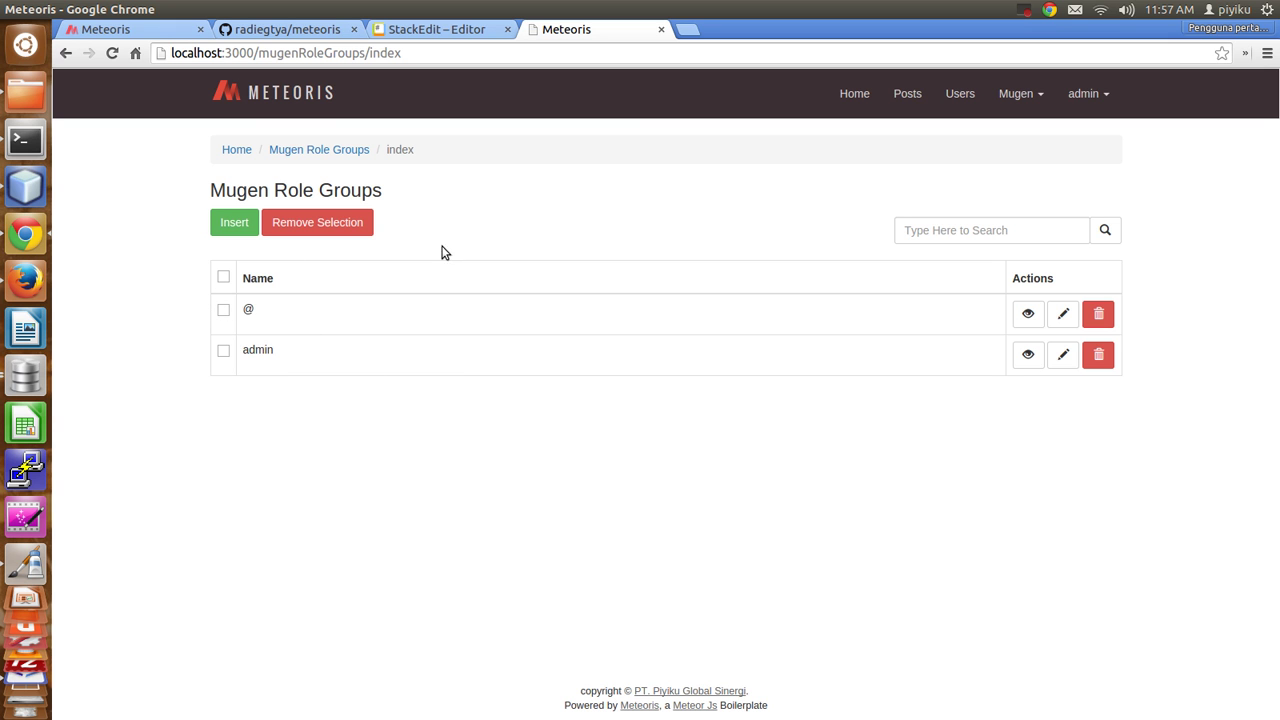
double_click(250, 310)
click(265, 314)
double_click(270, 349)
click(280, 352)
double_click(263, 349)
click(958, 95)
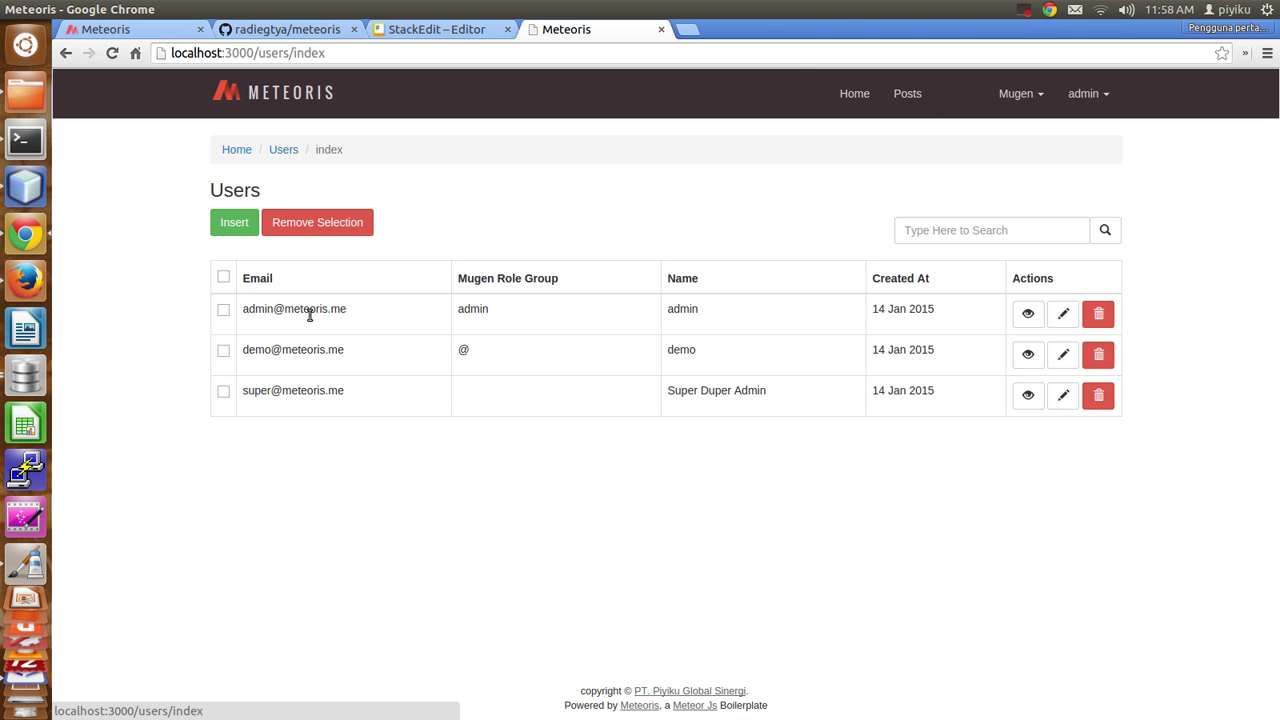
Delete the Super Duper Admin user and check the remaining admin and demo accounts.
click(1097, 399)
click(751, 166)
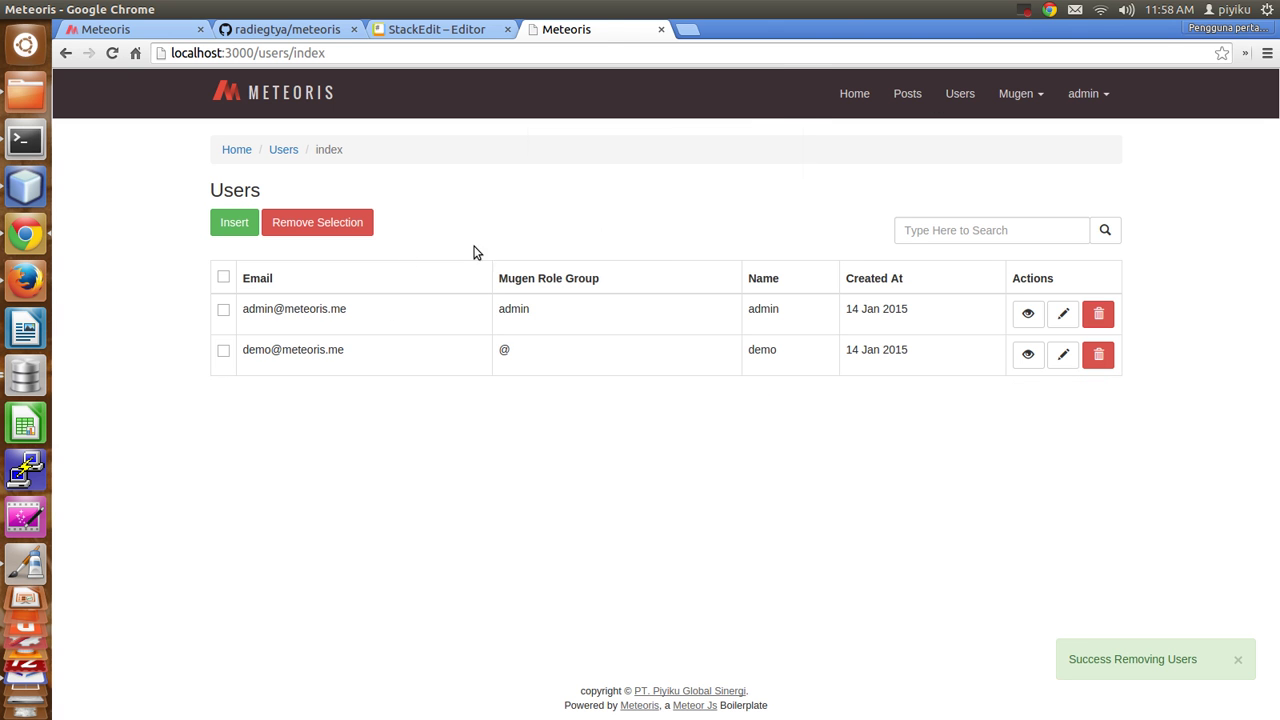
double_click(265, 350)
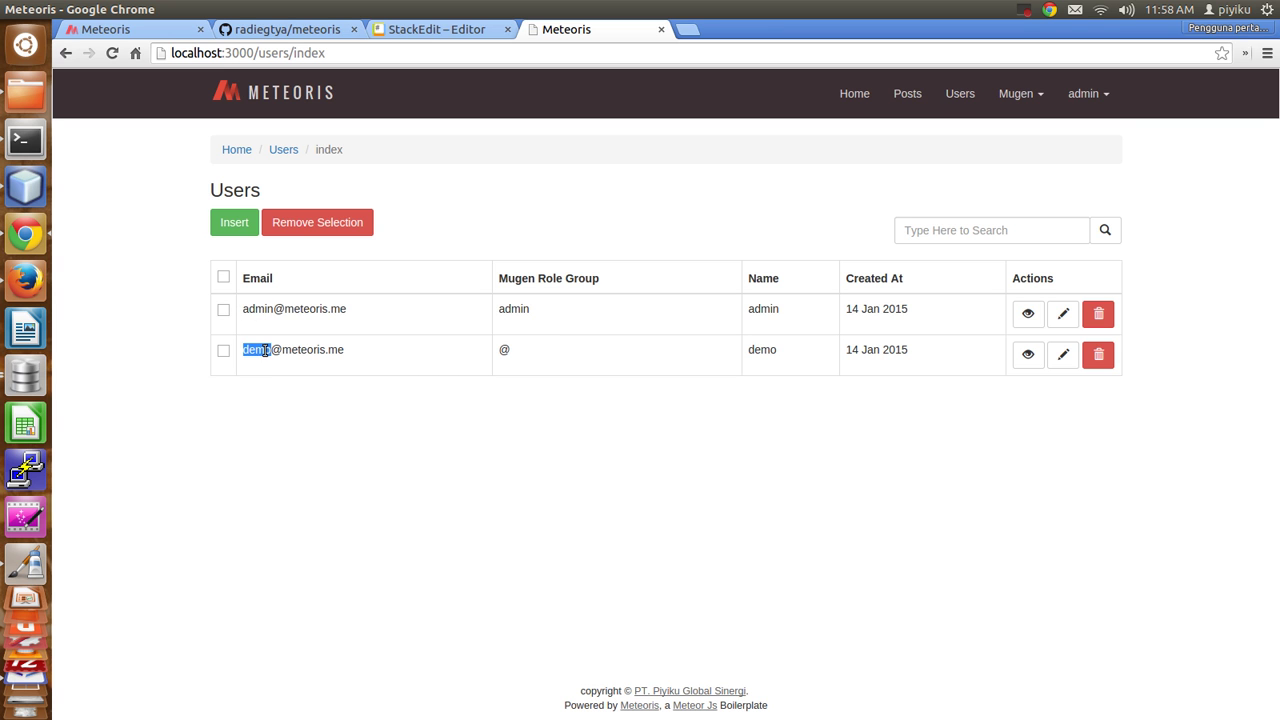
double_click(310, 309)
double_click(514, 309)
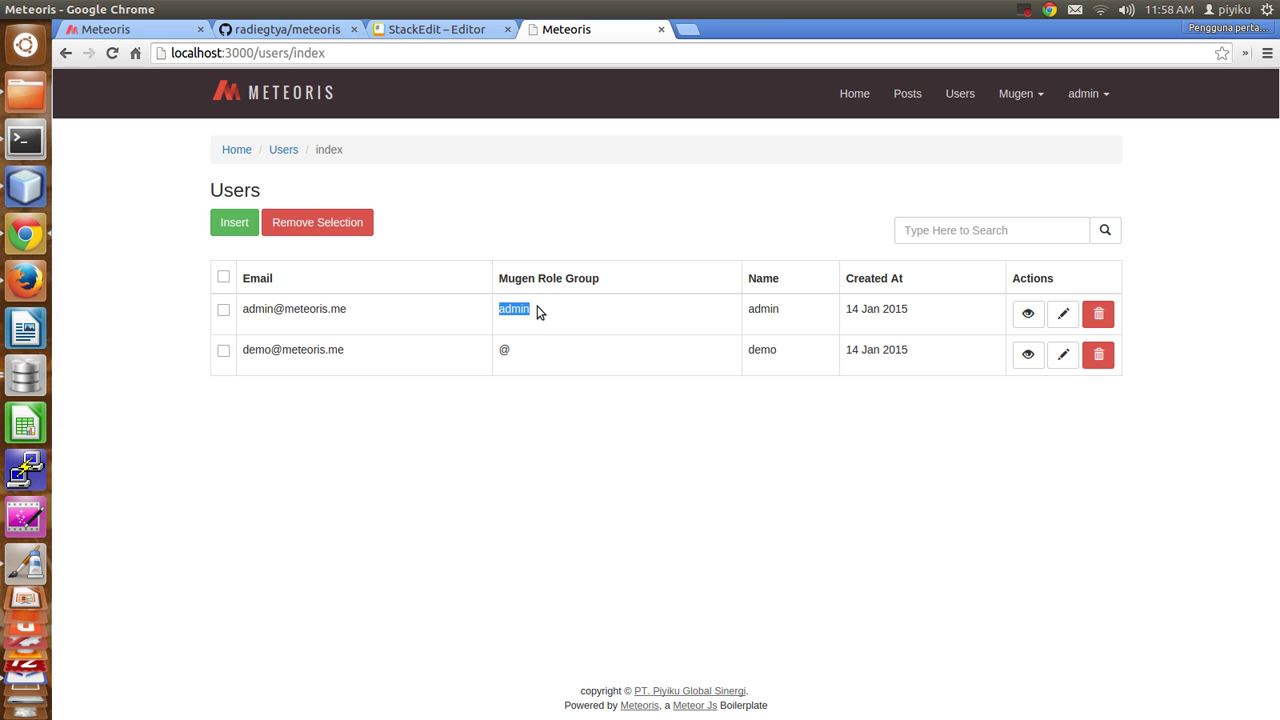
double_click(257, 350)
double_click(504, 350)
click(522, 356)
Bring up the Mugen menu for role management.
click(1033, 93)
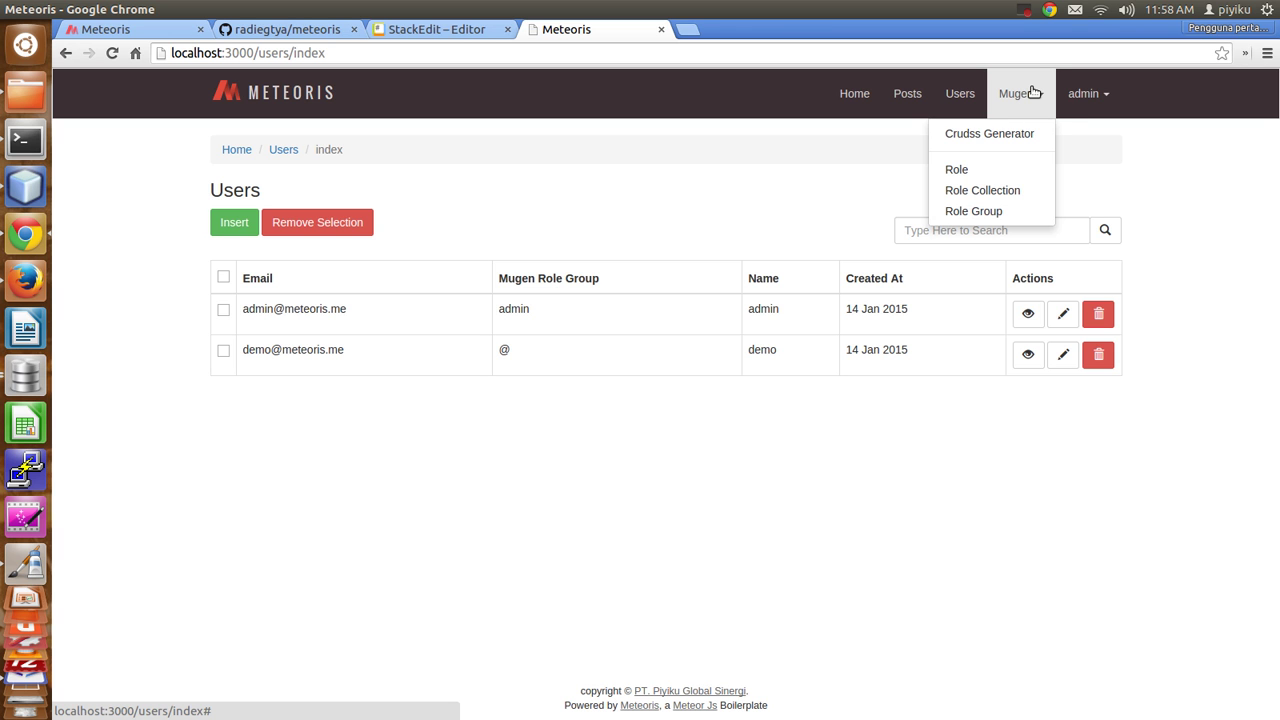
click(1033, 93)
click(1033, 93)
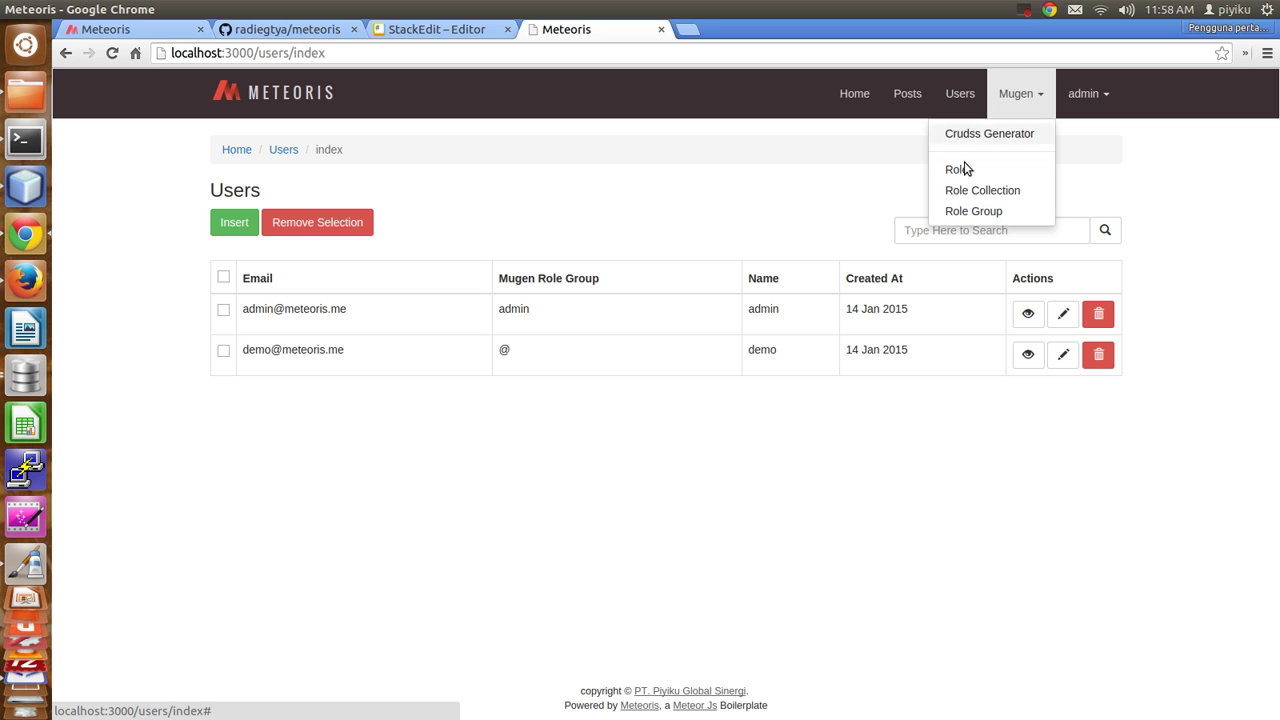
click(886, 183)
click(1025, 93)
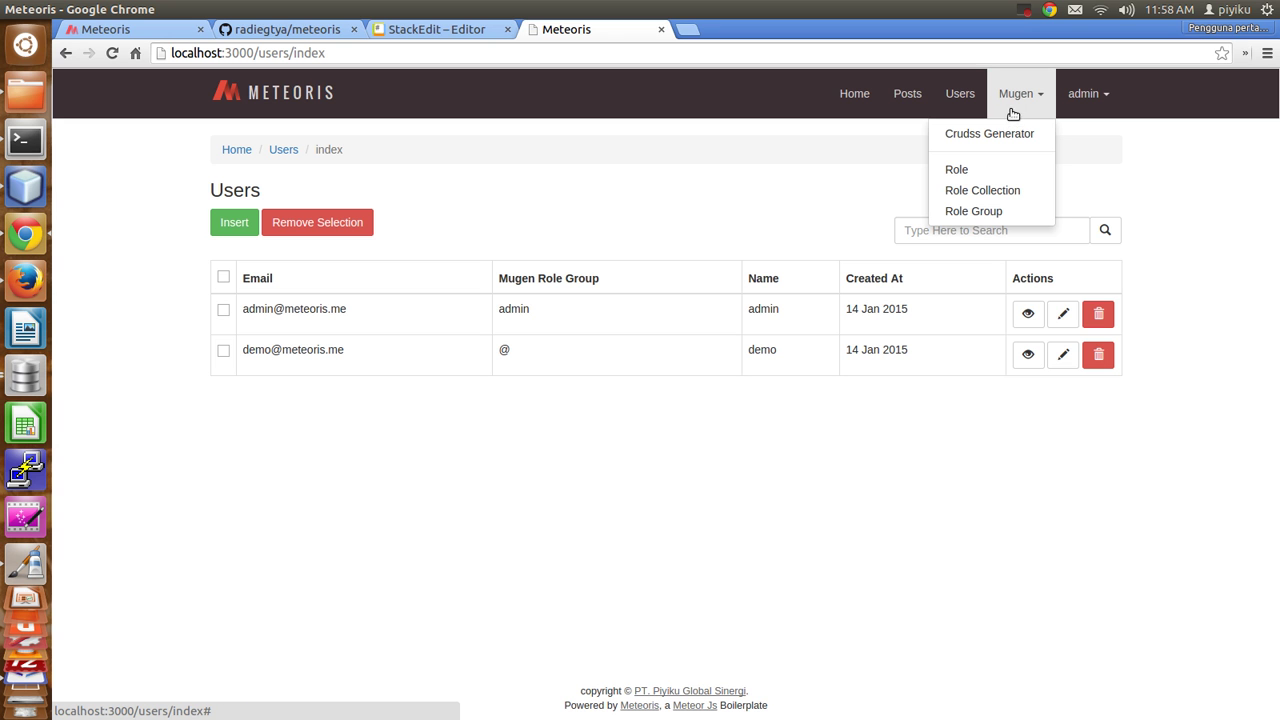
On Mugen Role, search the * group's actions on the jobs collection.
click(959, 168)
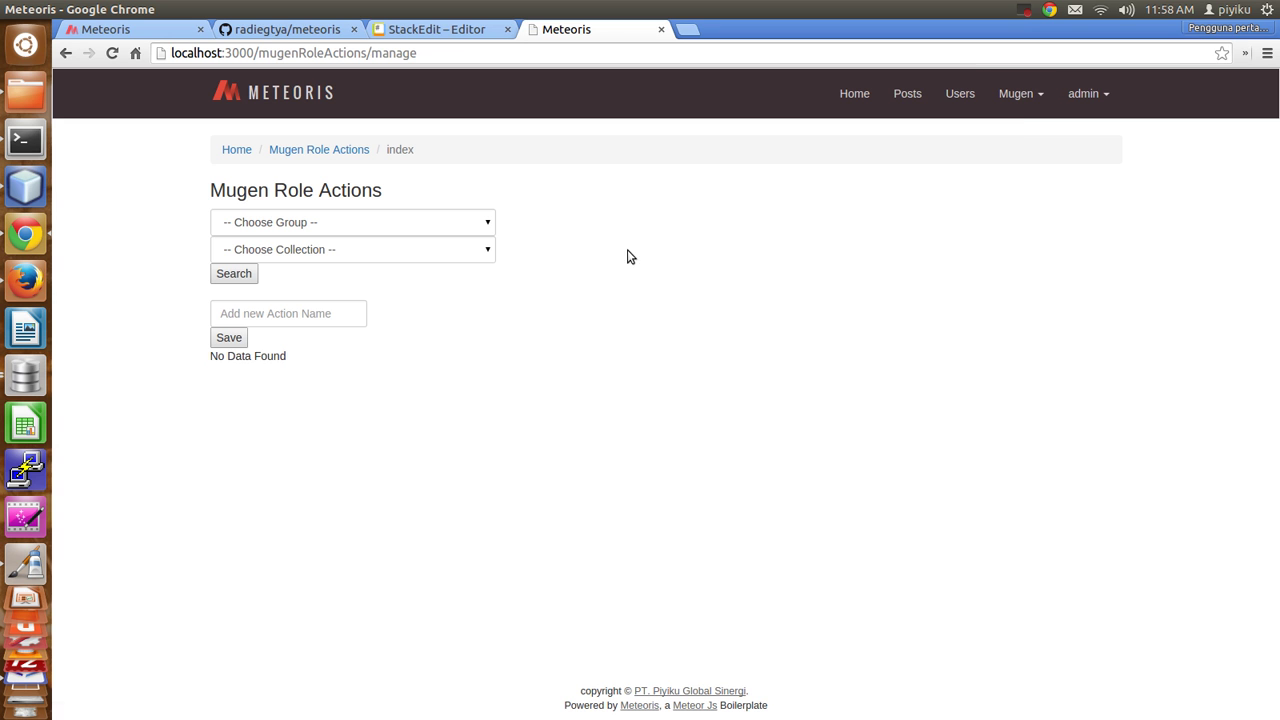
click(310, 224)
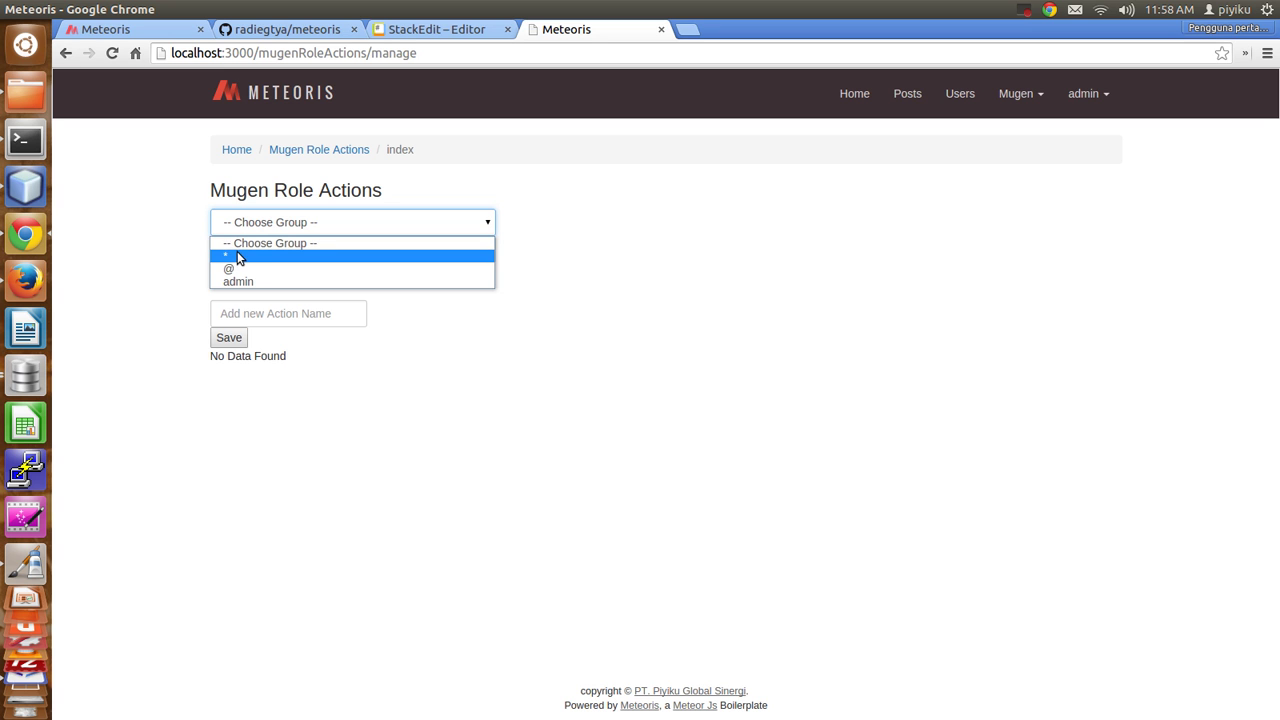
click(237, 253)
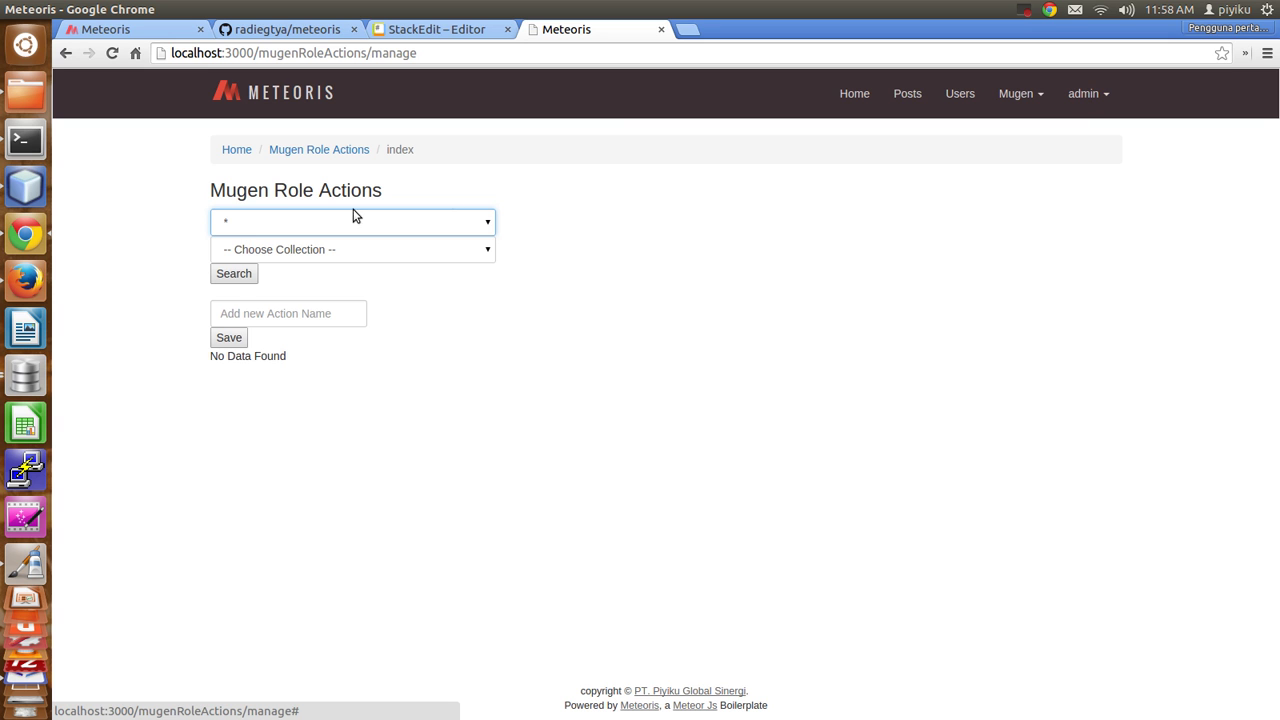
click(291, 251)
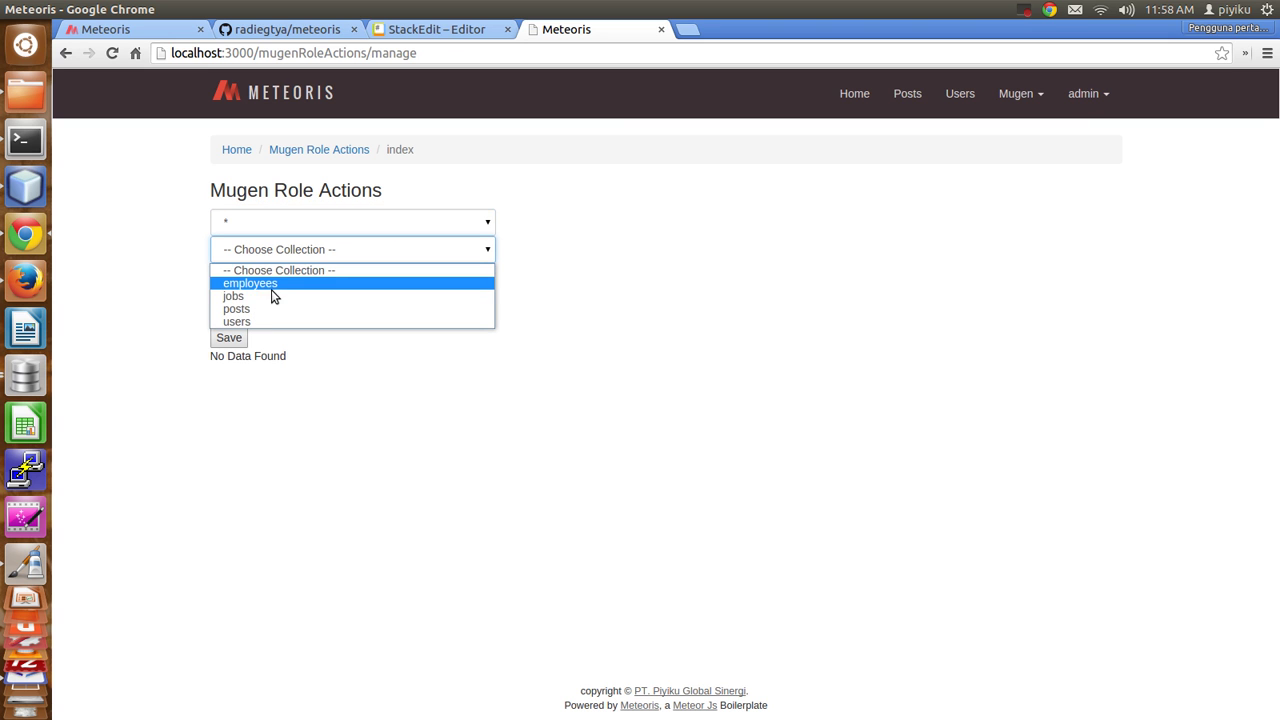
click(269, 295)
click(249, 276)
Review the listed view and index actions for the * group.
drag(242, 400, 270, 434)
double_click(254, 398)
double_click(256, 438)
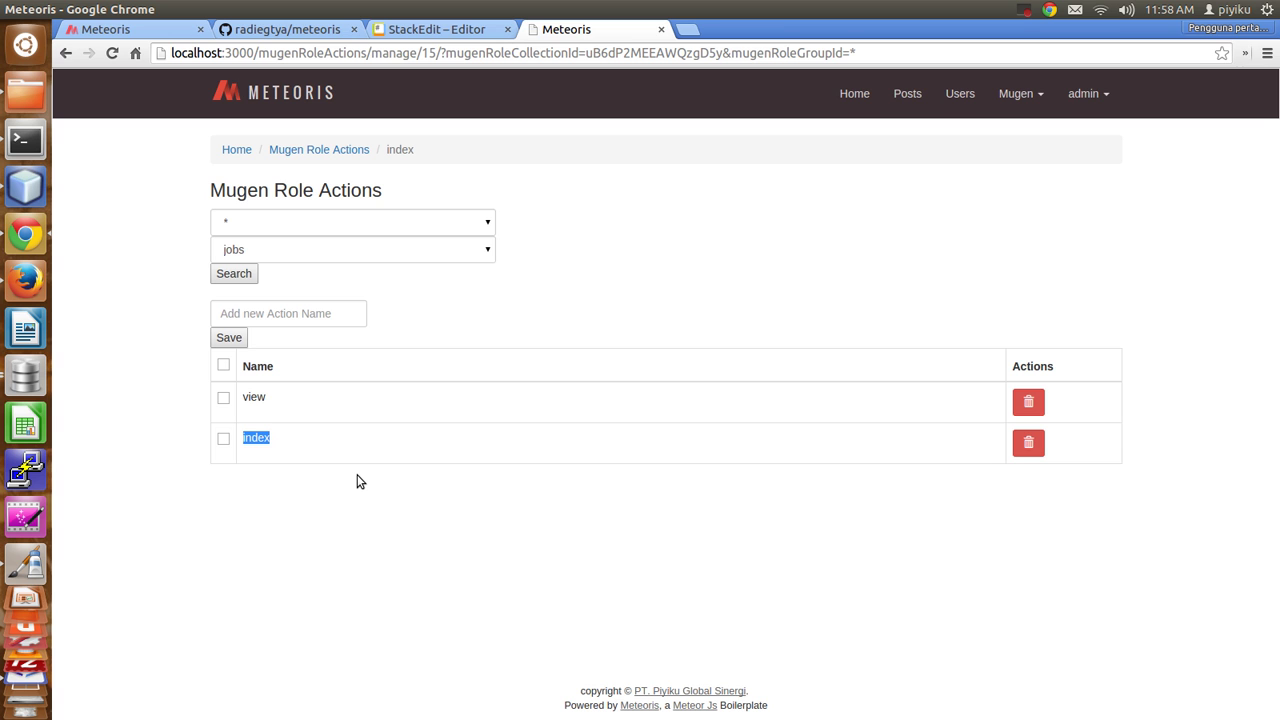
click(257, 228)
click(275, 226)
click(286, 506)
Search the admin group's jobs actions, showing remove, update and insert.
click(409, 221)
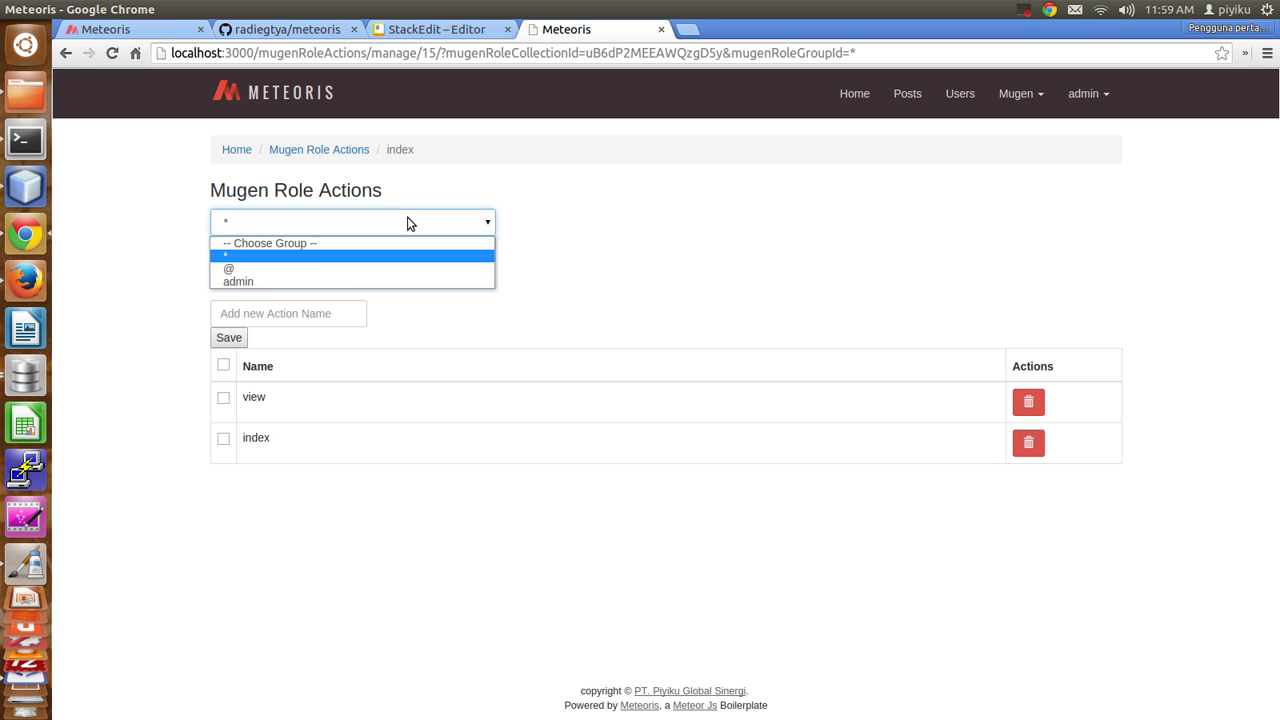
click(264, 281)
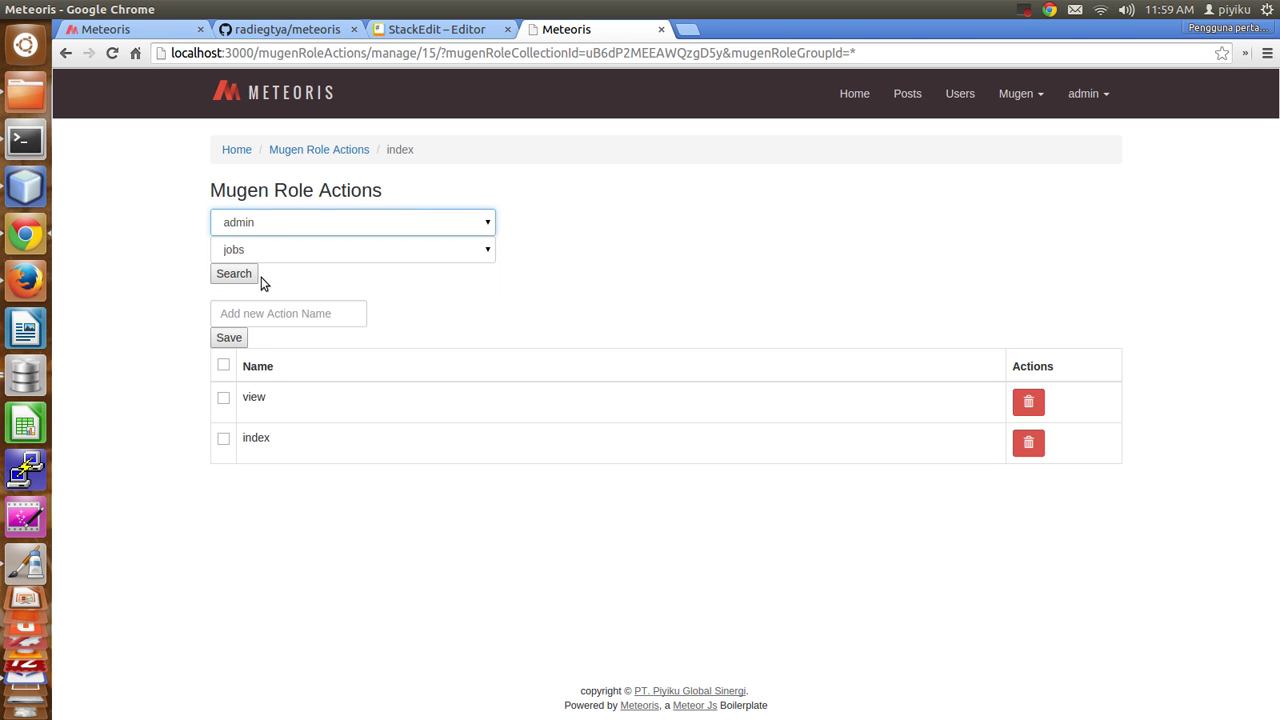
click(238, 278)
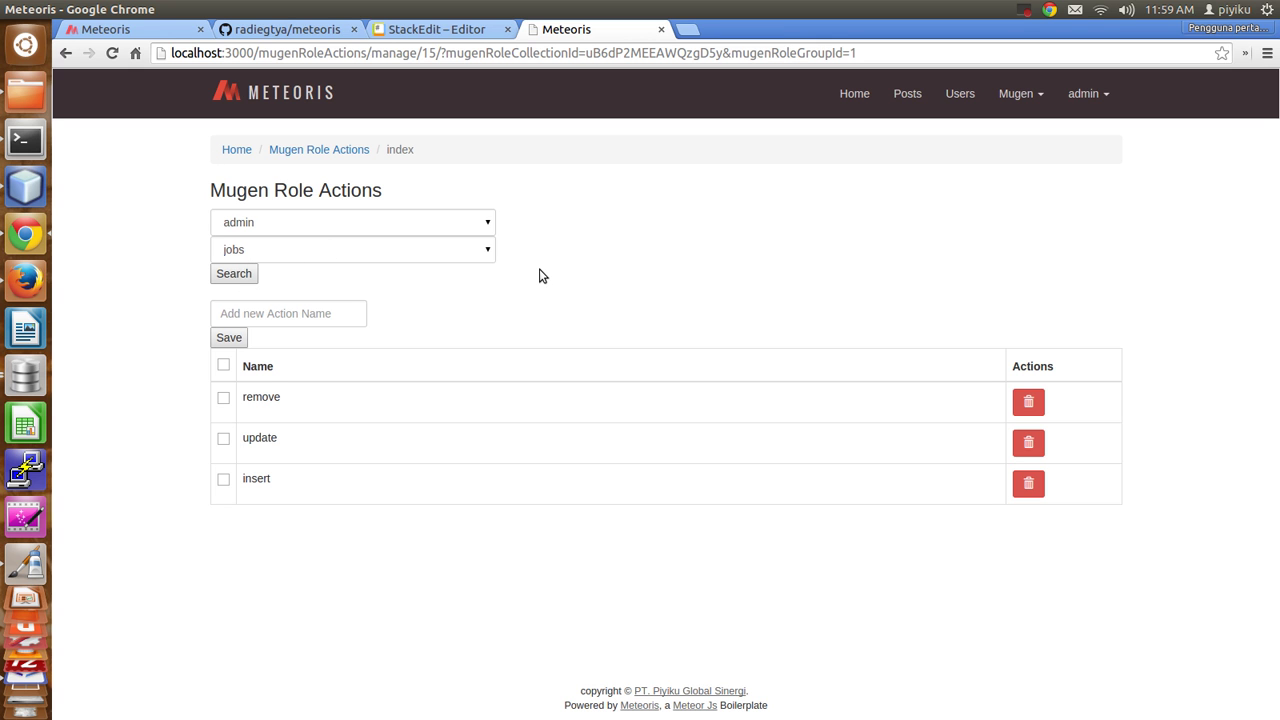
double_click(263, 400)
double_click(262, 434)
double_click(253, 478)
click(530, 563)
drag(1175, 505, 241, 371)
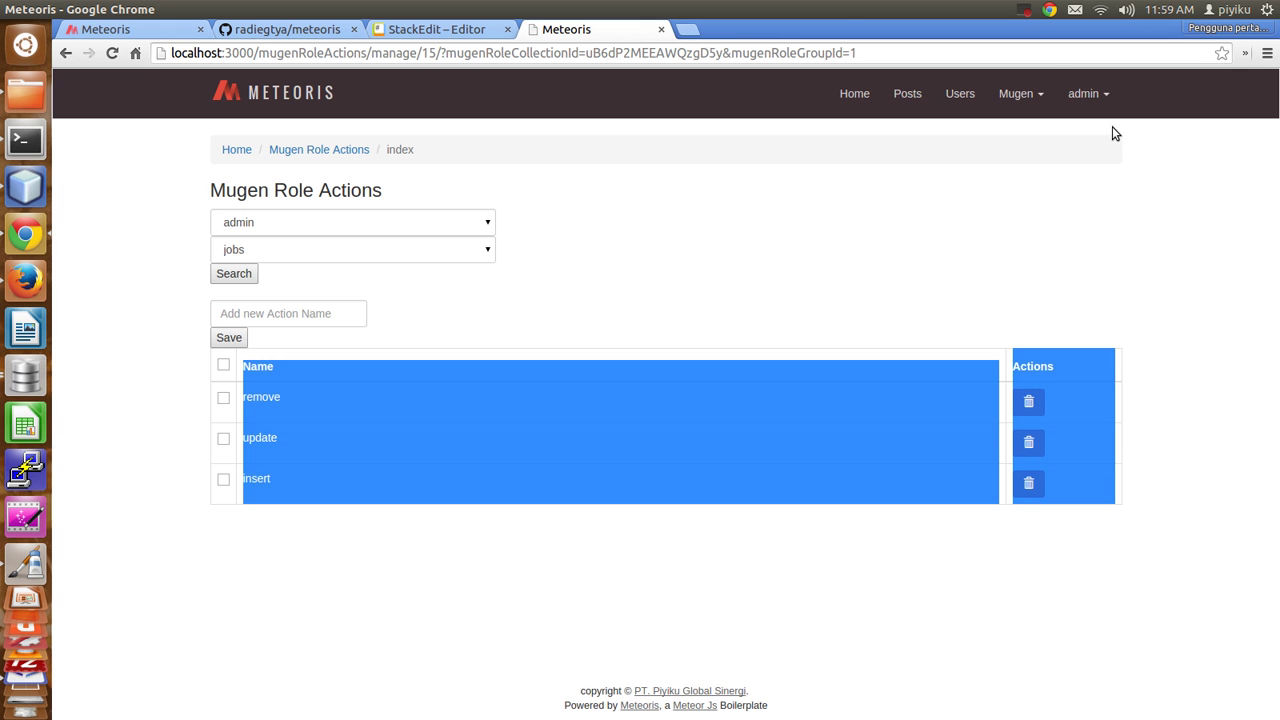
click(1015, 95)
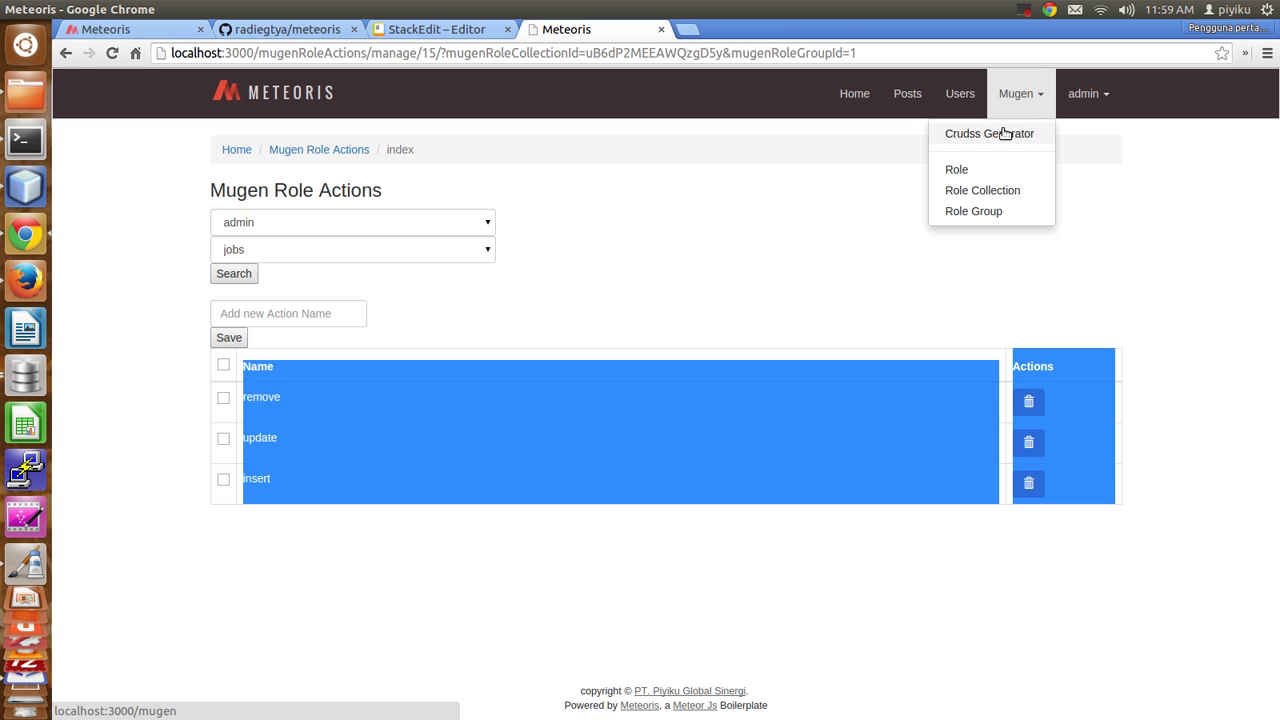
click(791, 294)
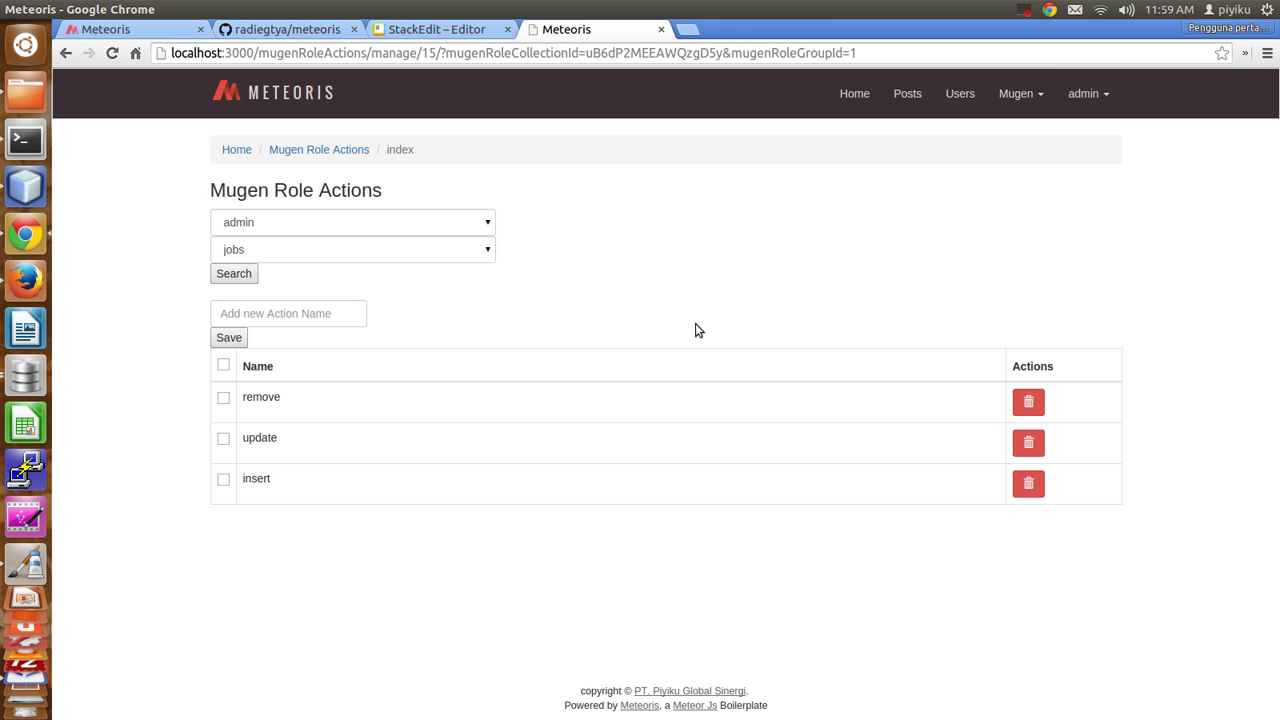
Add a new 'edit' jobs action for the admin group, after first trying 'remove'.
click(259, 314)
text(remove)
click(227, 341)
click(314, 316)
text(x)
key(ctrl+a)
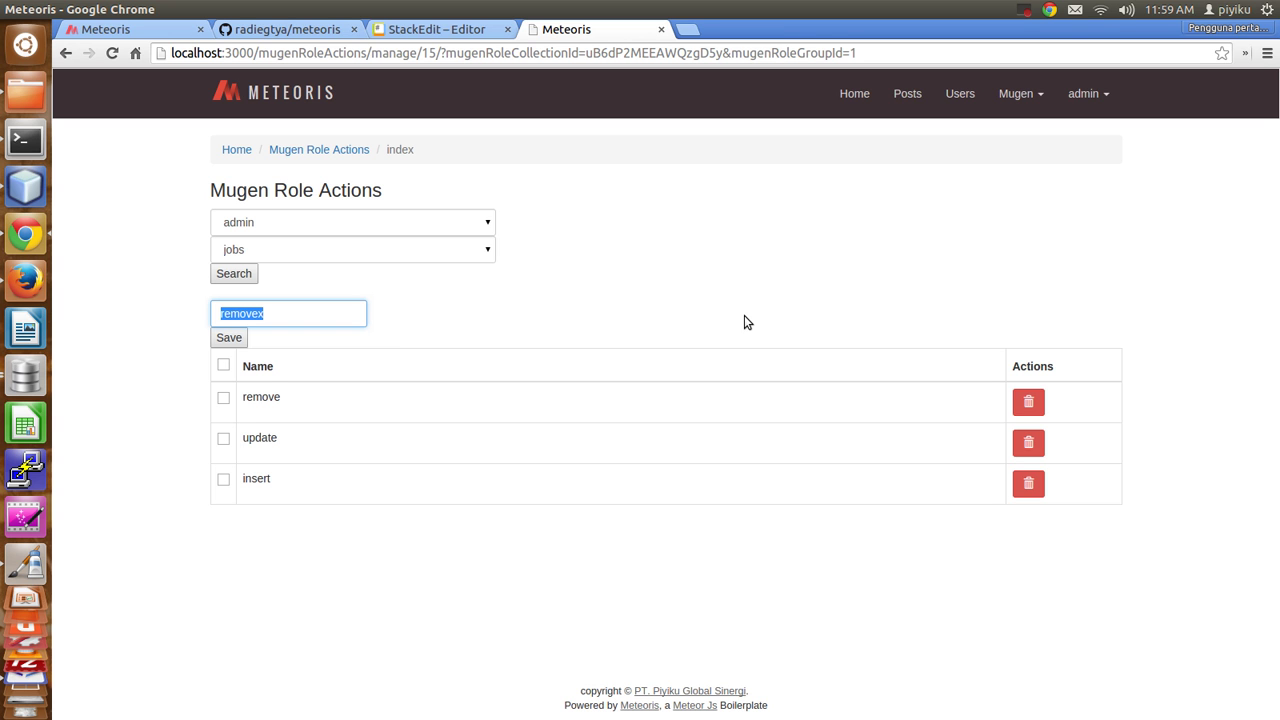
text(edit)
click(222, 341)
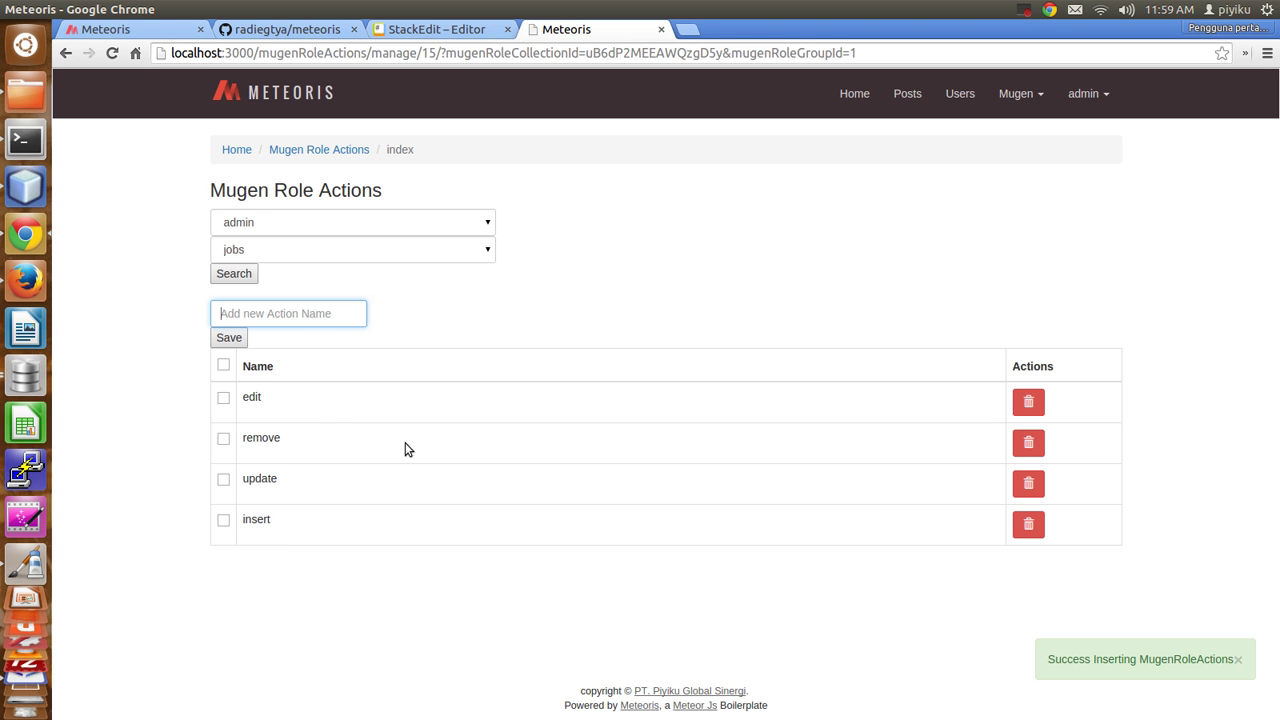
Delete the 'edit' action and sort the actions by name ascending.
click(1028, 401)
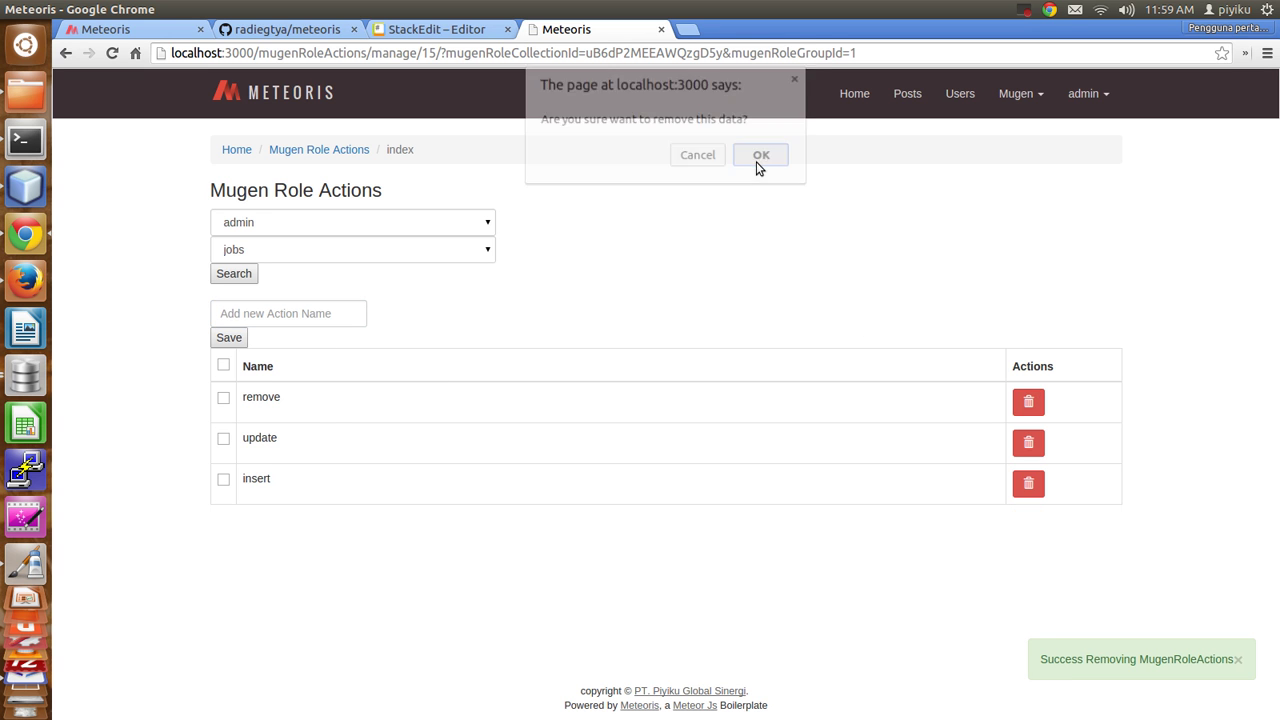
click(760, 160)
click(615, 366)
click(380, 372)
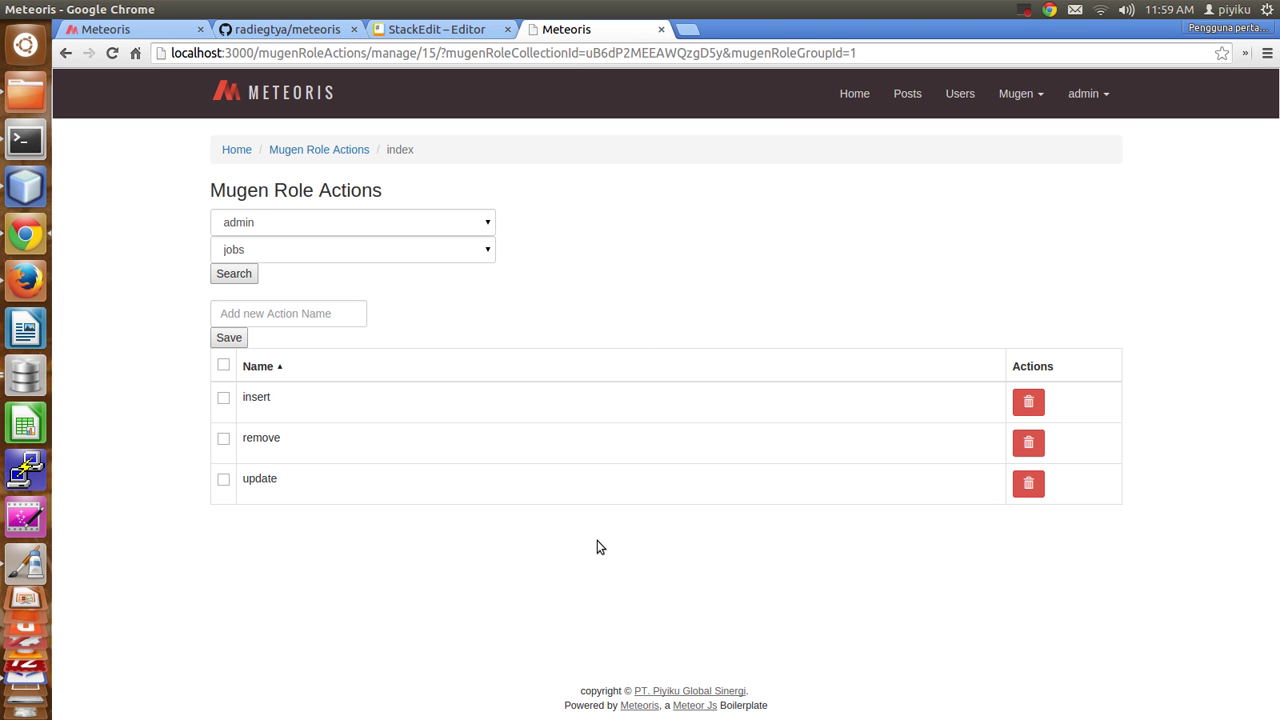
Search the @ group's jobs actions, finding No Data Found, then log out of admin.
click(247, 223)
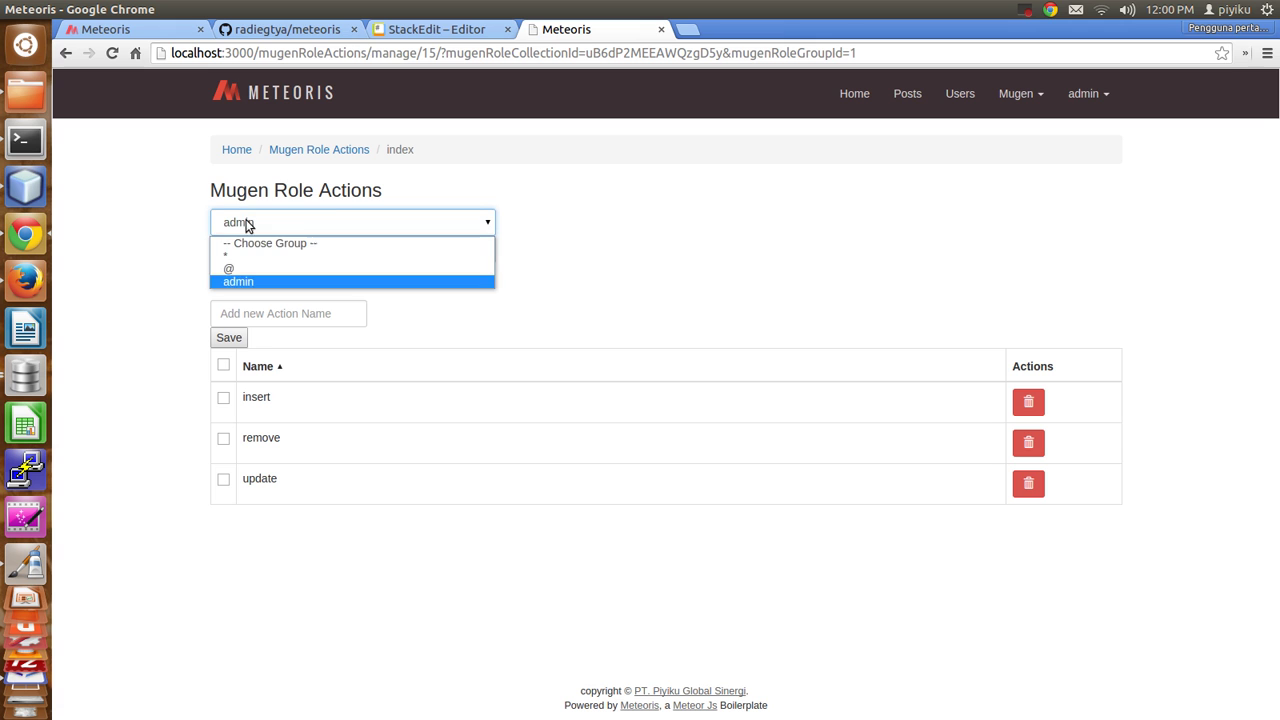
click(239, 269)
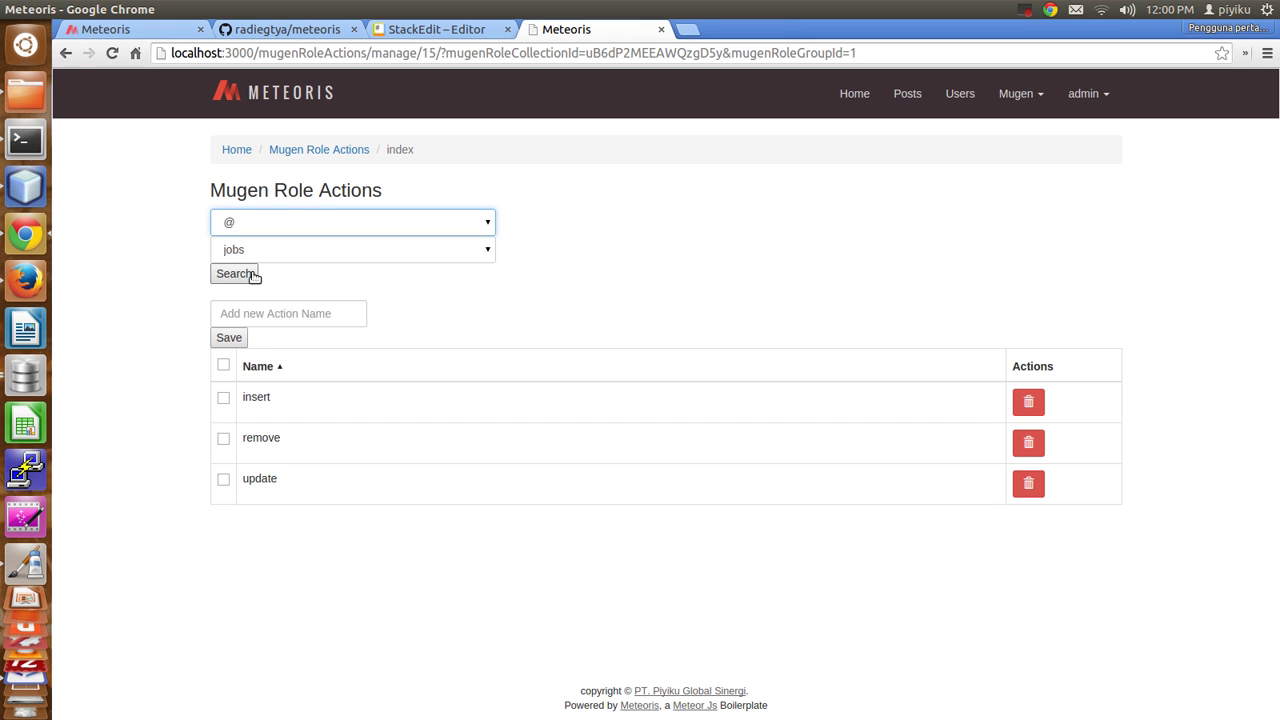
click(240, 276)
drag(209, 360, 326, 380)
click(348, 414)
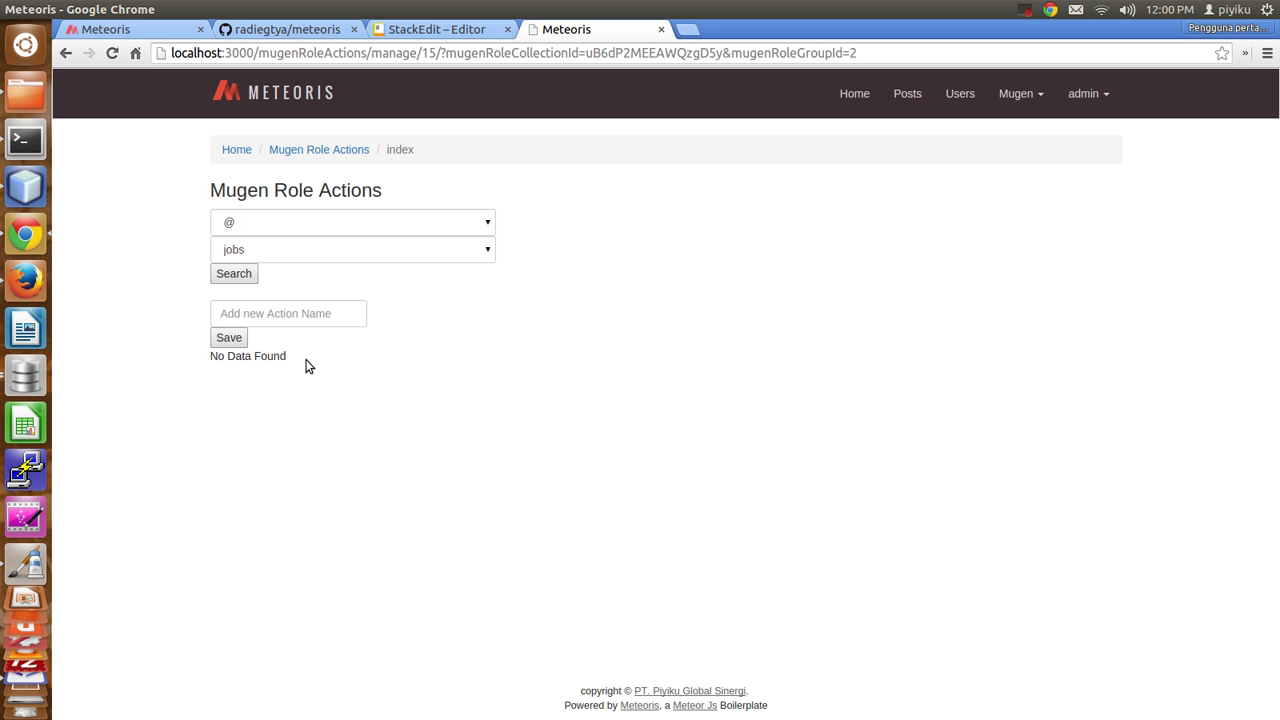
click(1098, 95)
click(1034, 195)
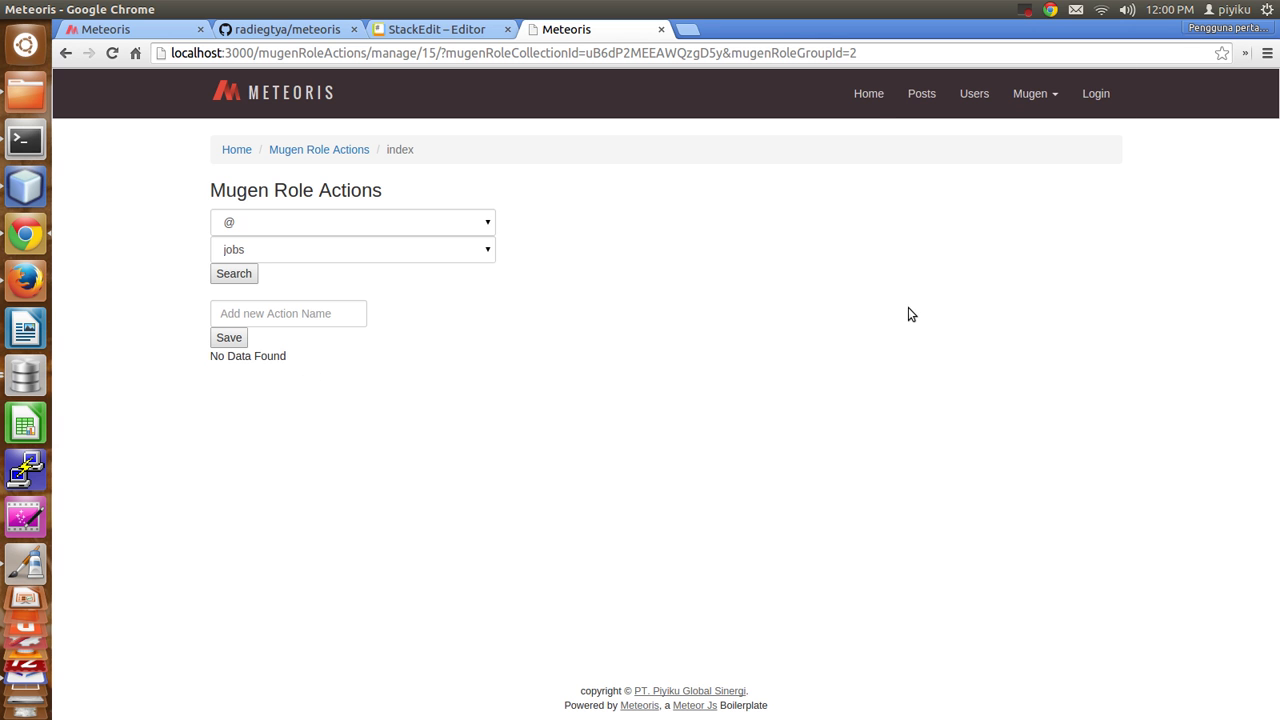
Sign in to Meteoris with the demo account's e-mail and password.
click(1090, 93)
click(752, 388)
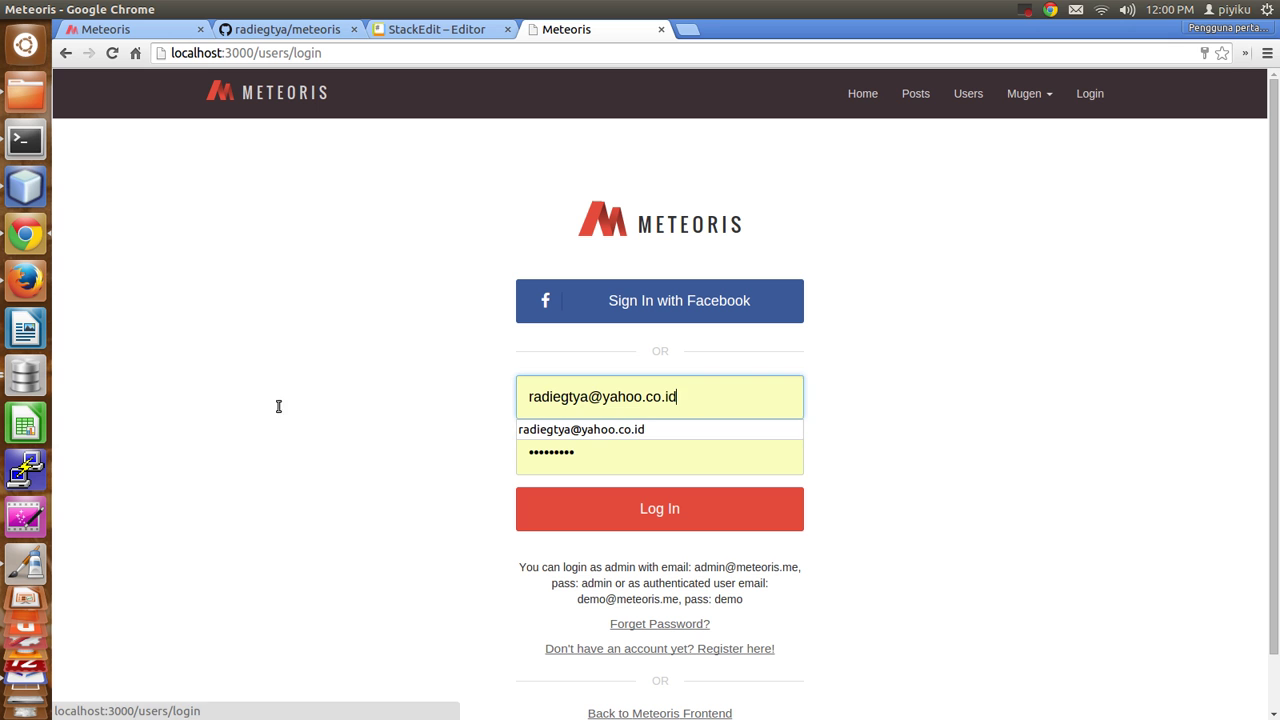
key(ctrl+a)
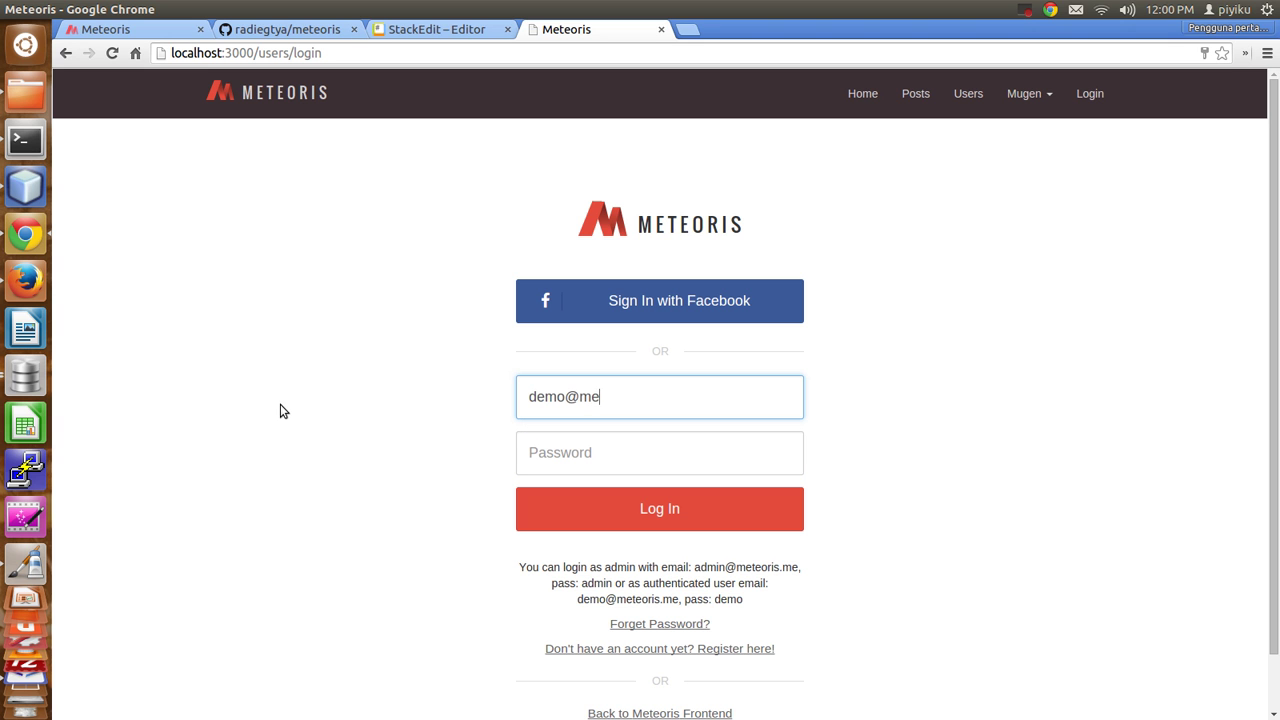
key(Tab)
text(demo)
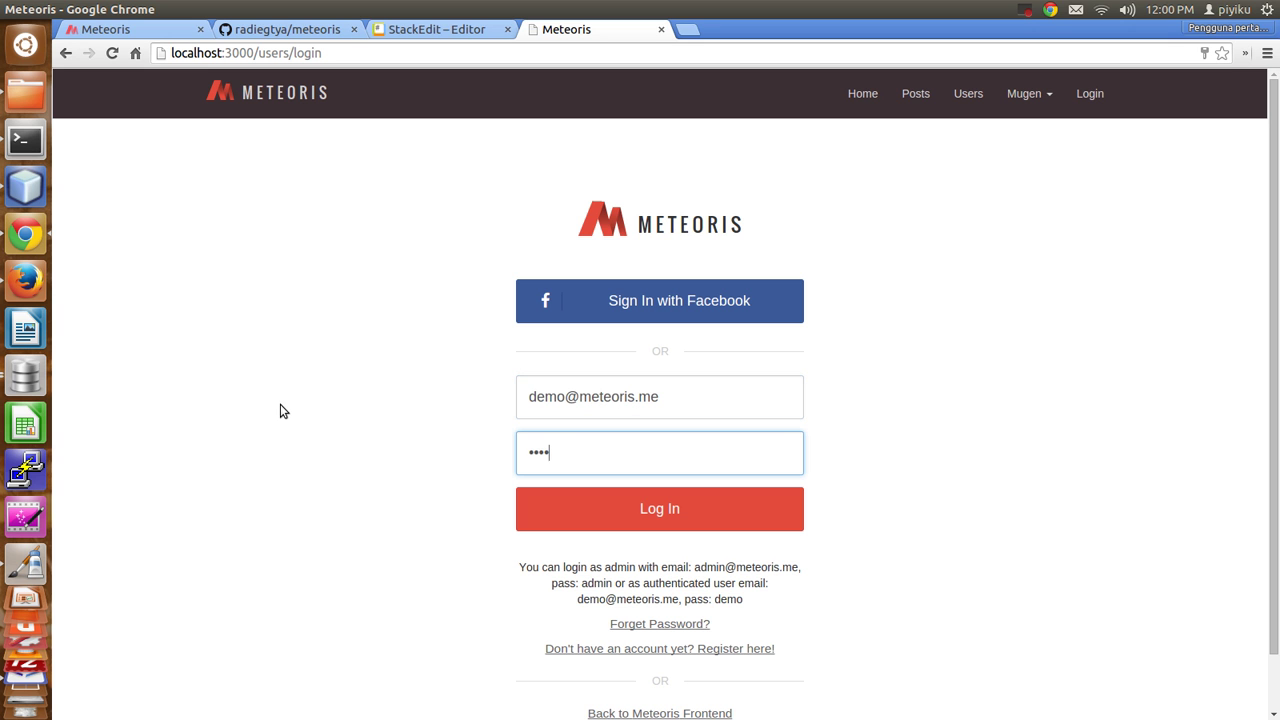
key(Return)
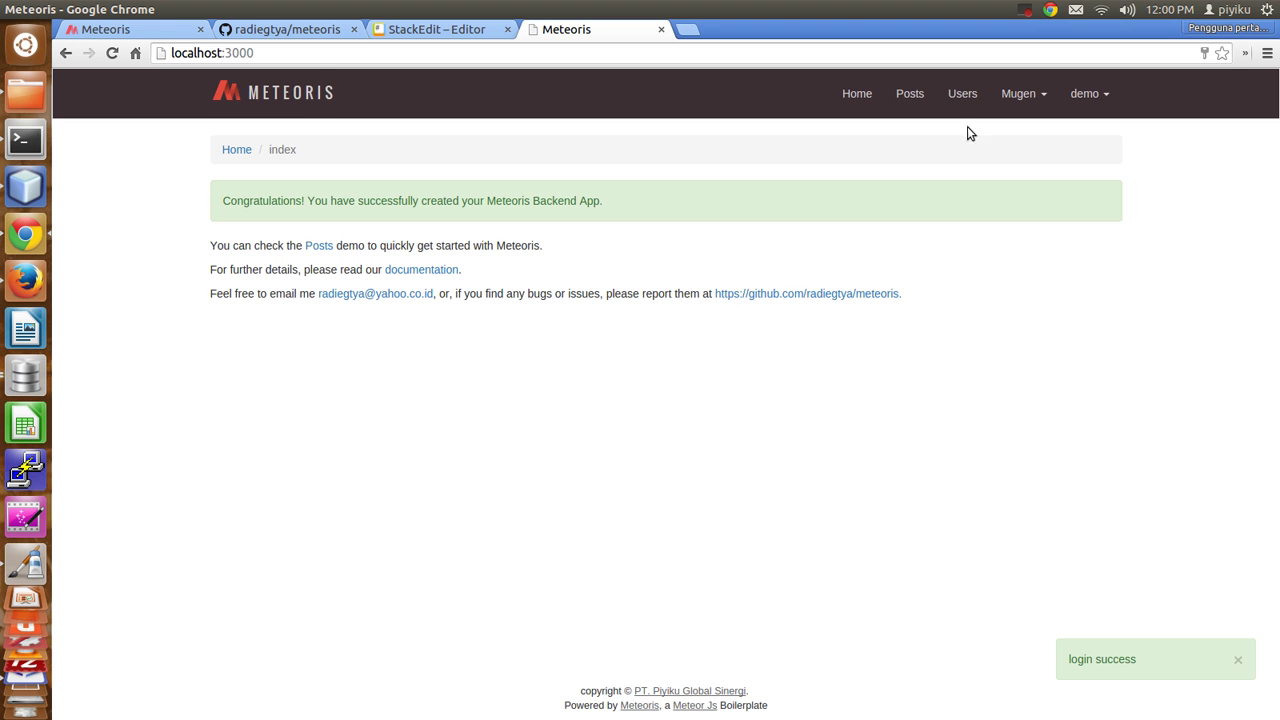
Load the /jobs page and try Insert, which returns 403 Access Forbidden.
click(378, 55)
text(/jo)
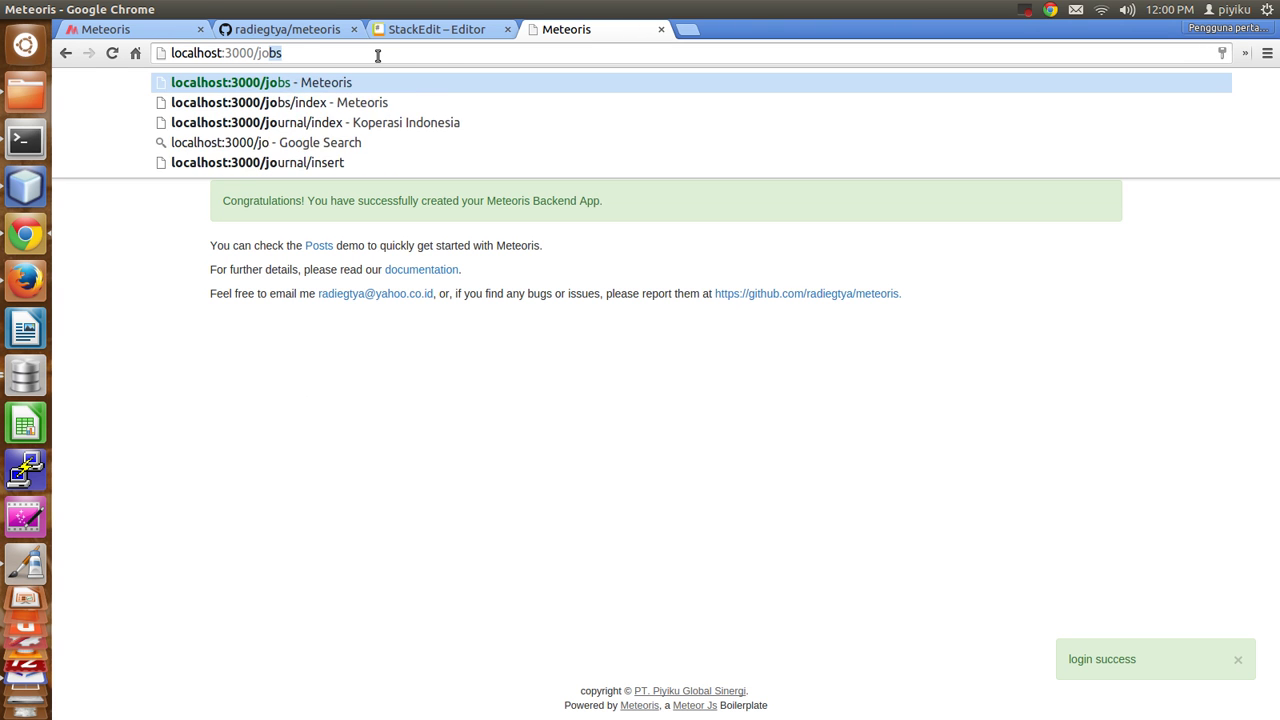
key(Return)
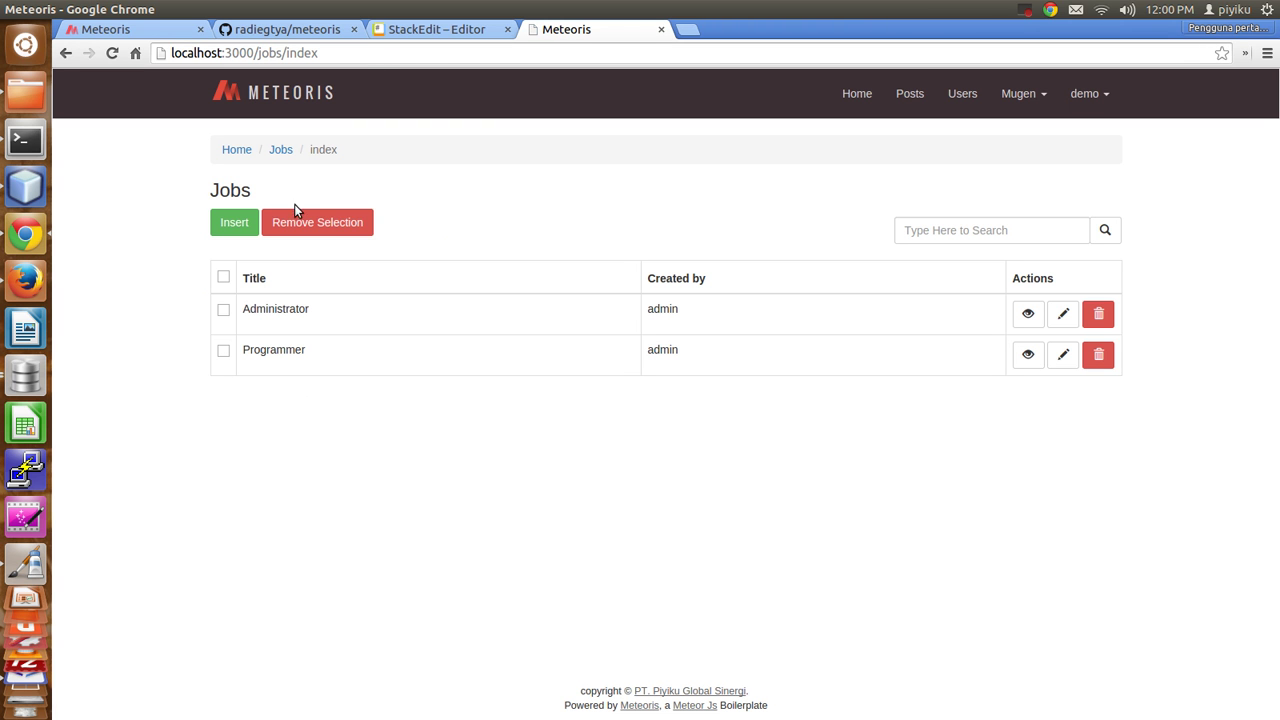
click(237, 227)
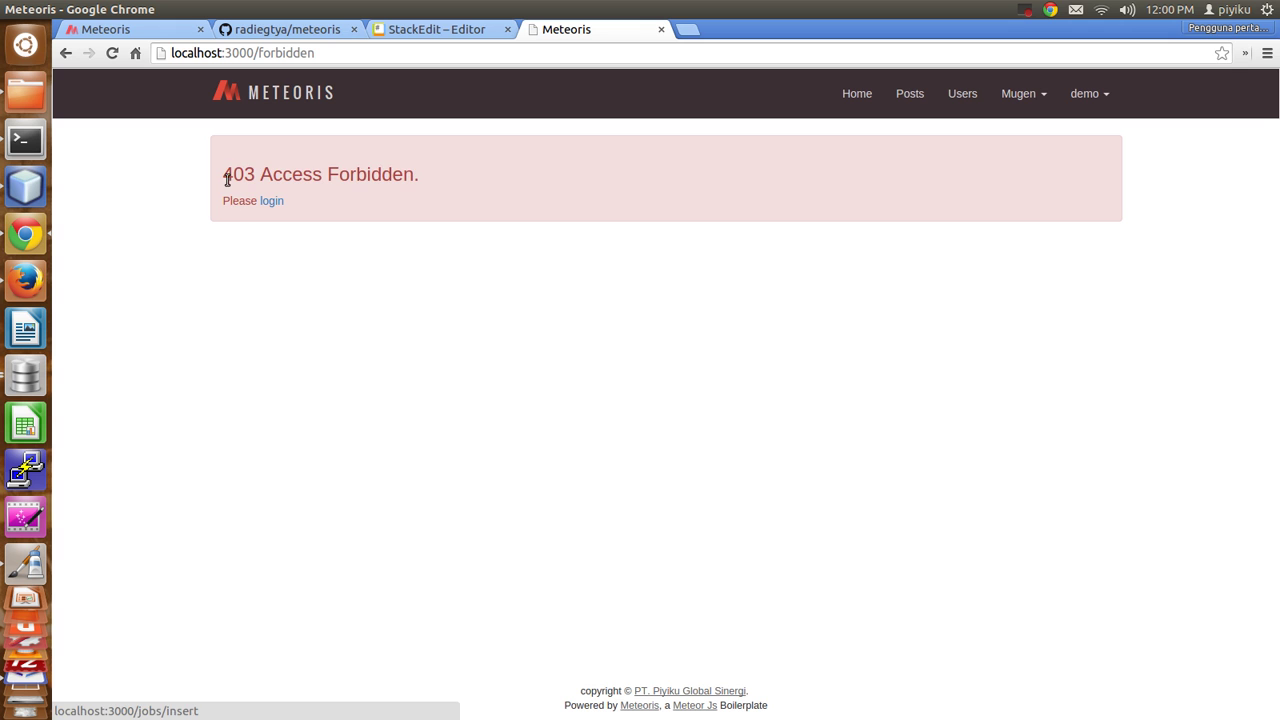
drag(227, 177, 446, 174)
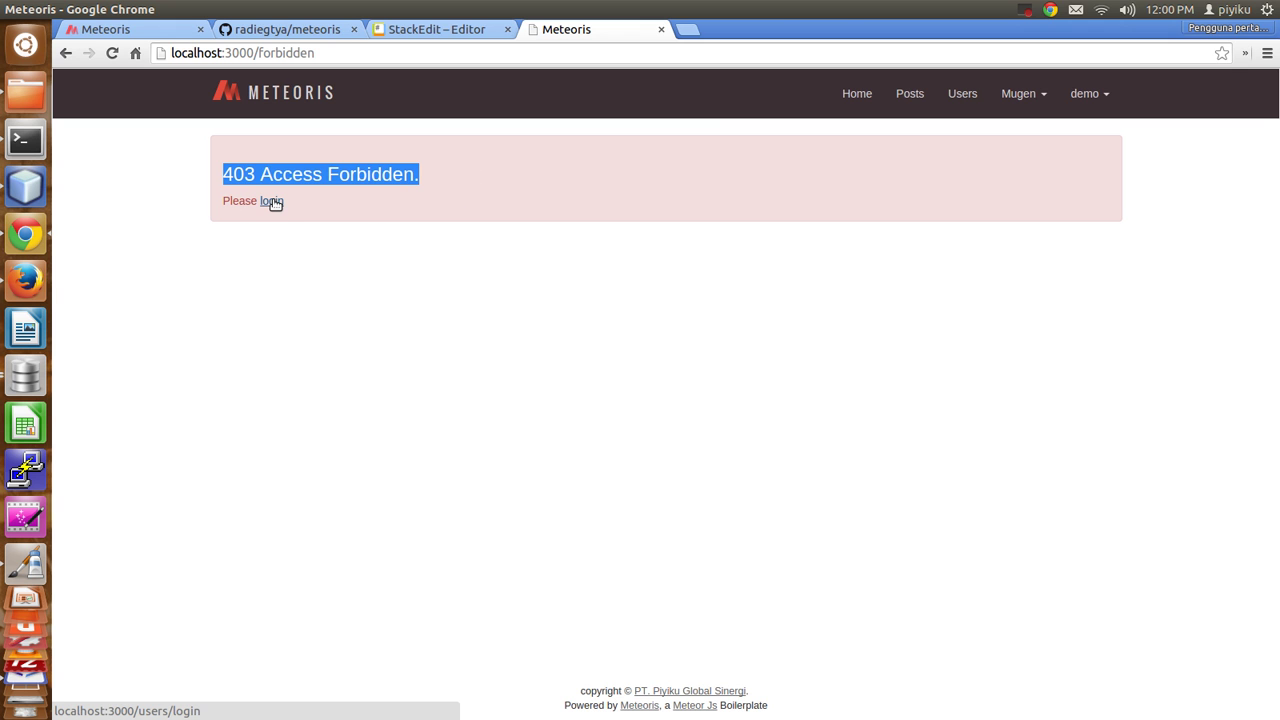
click(611, 329)
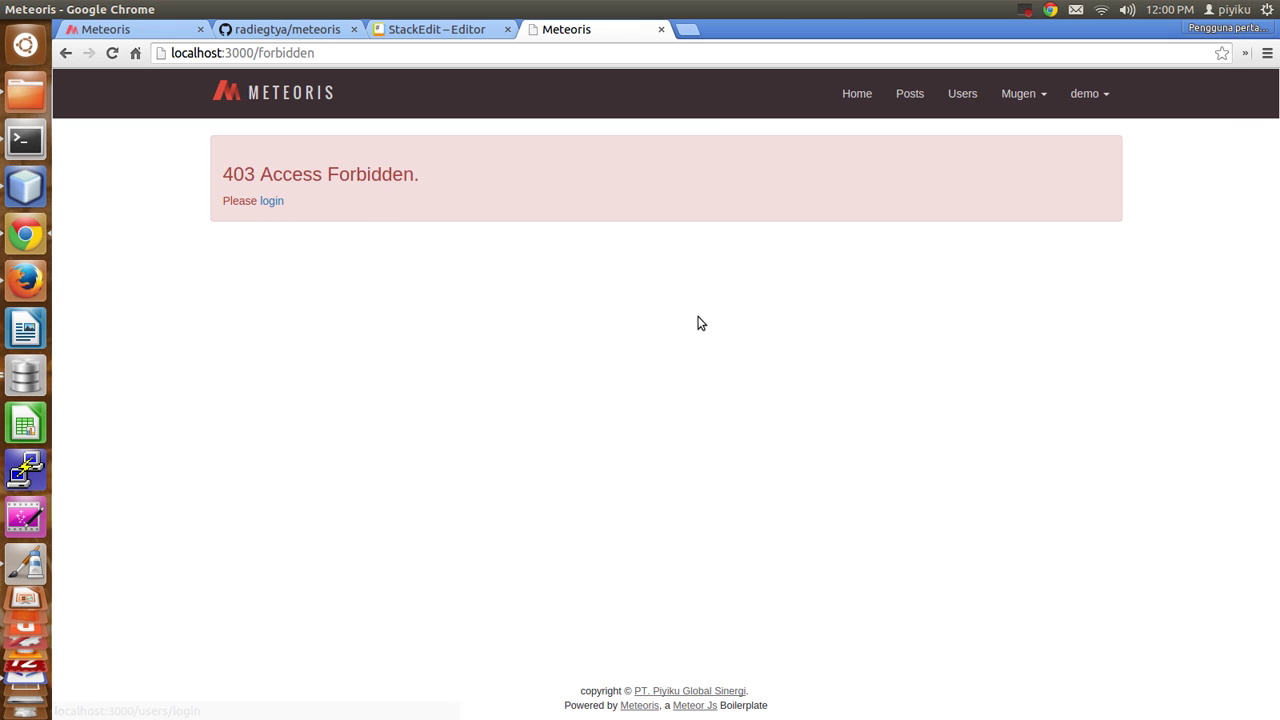
click(1050, 98)
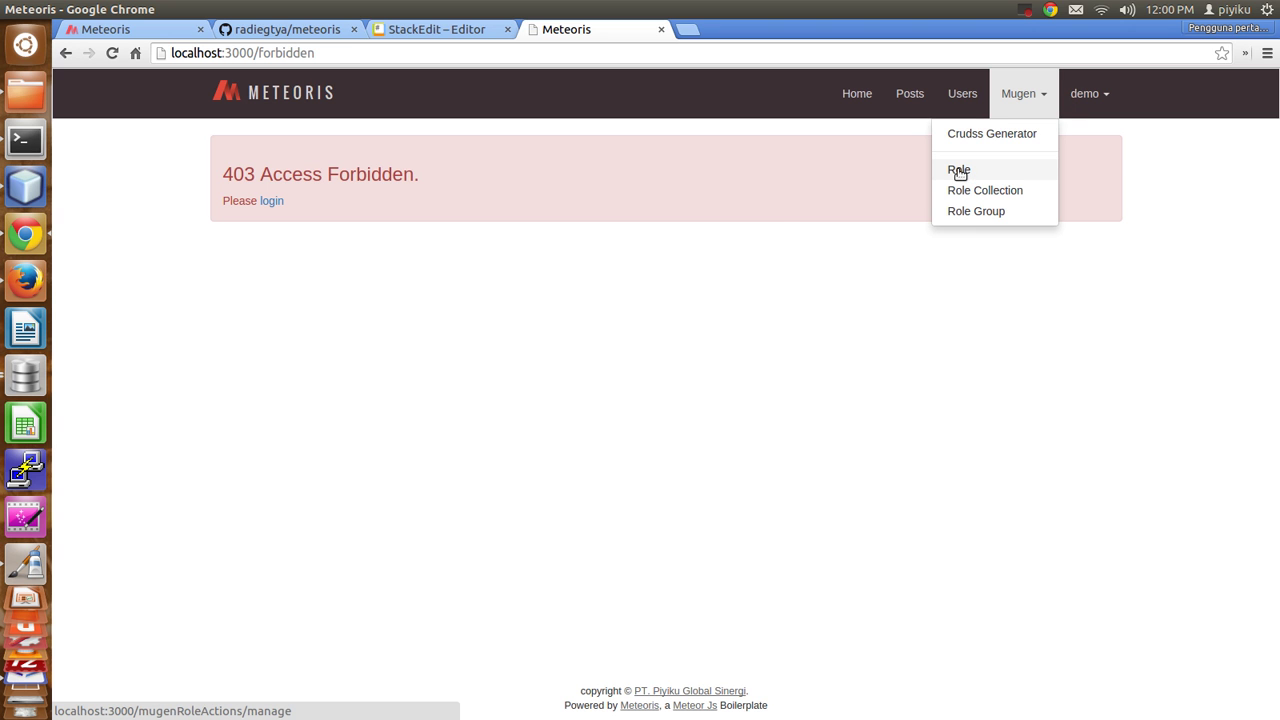
Search Mugen Role Actions for group @ on the jobs collection, which shows No Data Found.
click(959, 172)
click(372, 217)
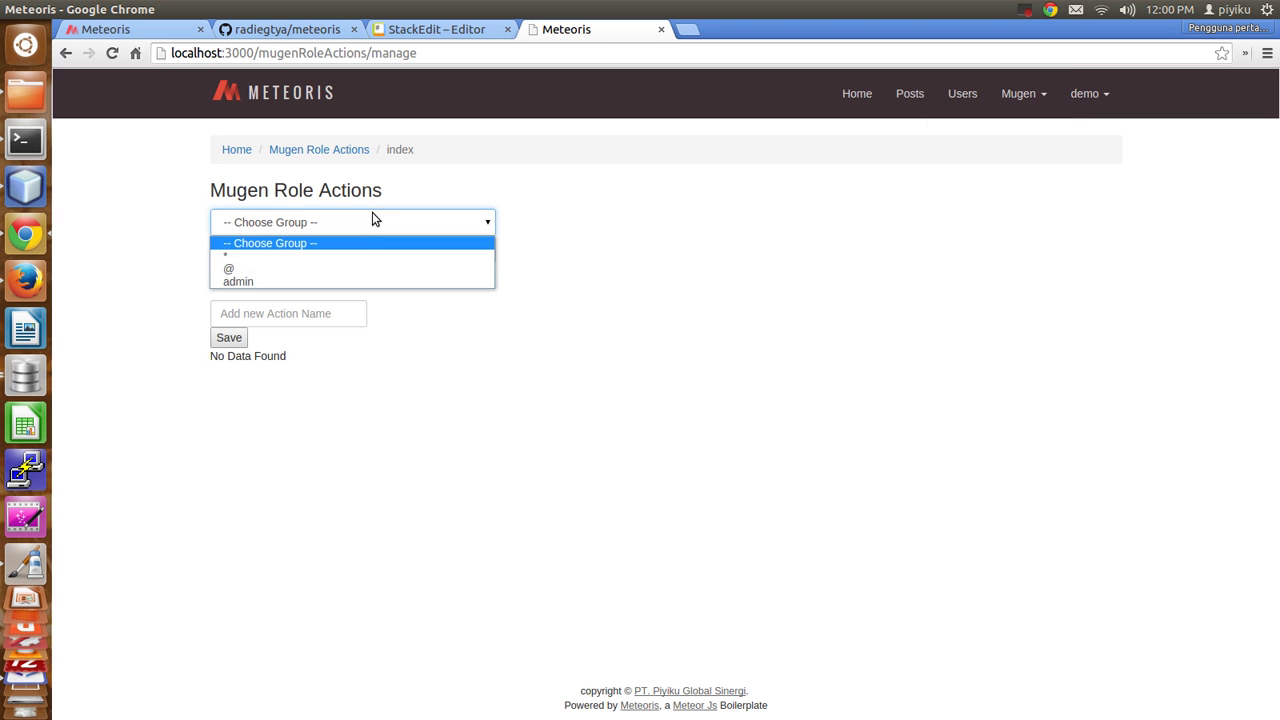
click(342, 270)
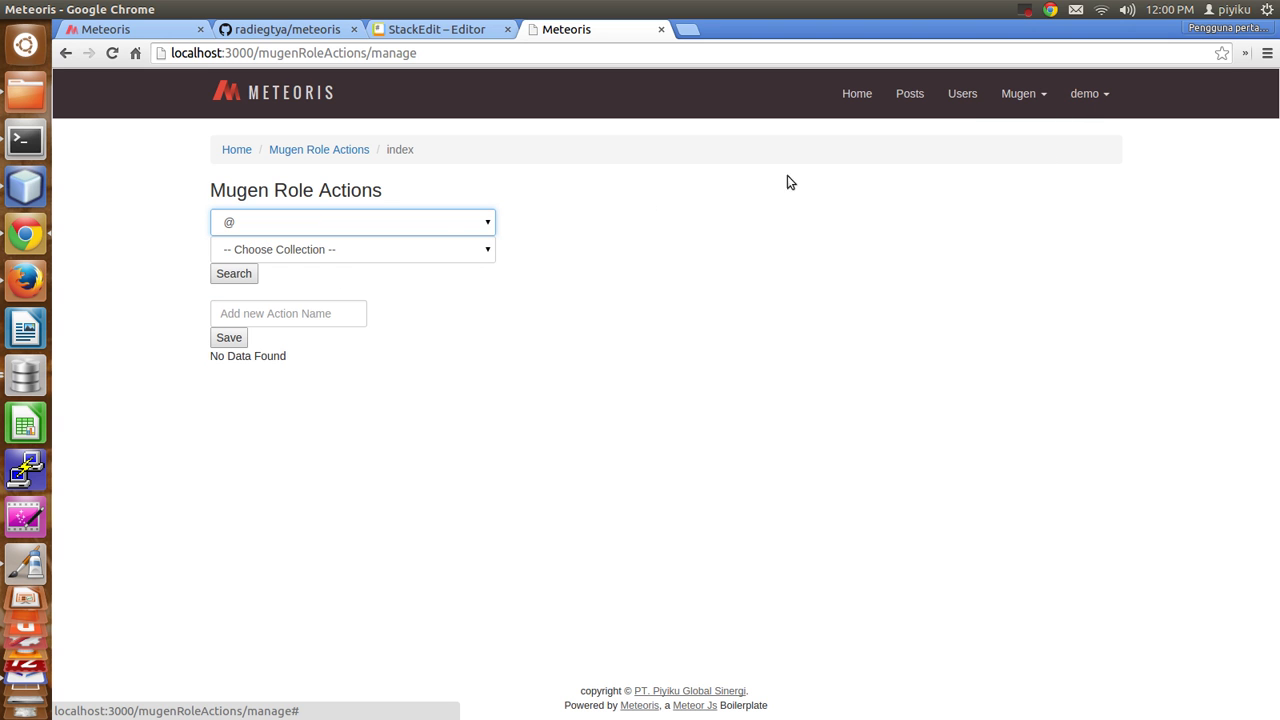
click(352, 250)
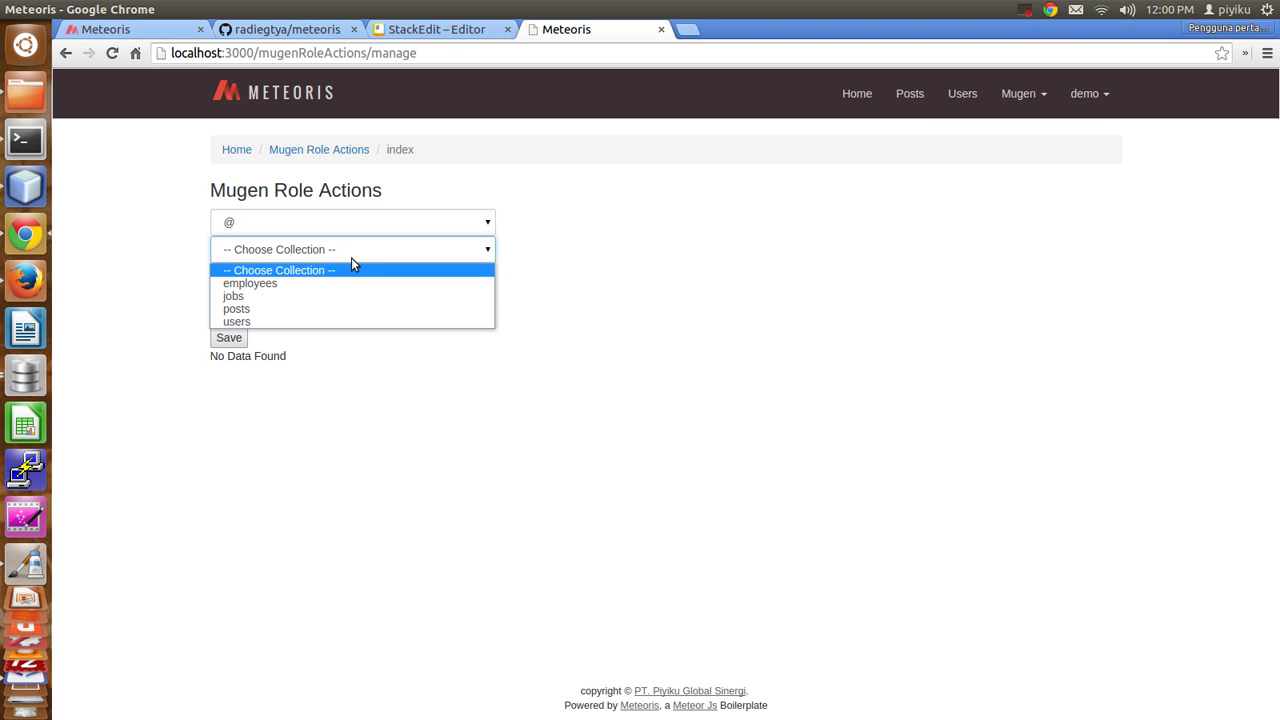
click(332, 295)
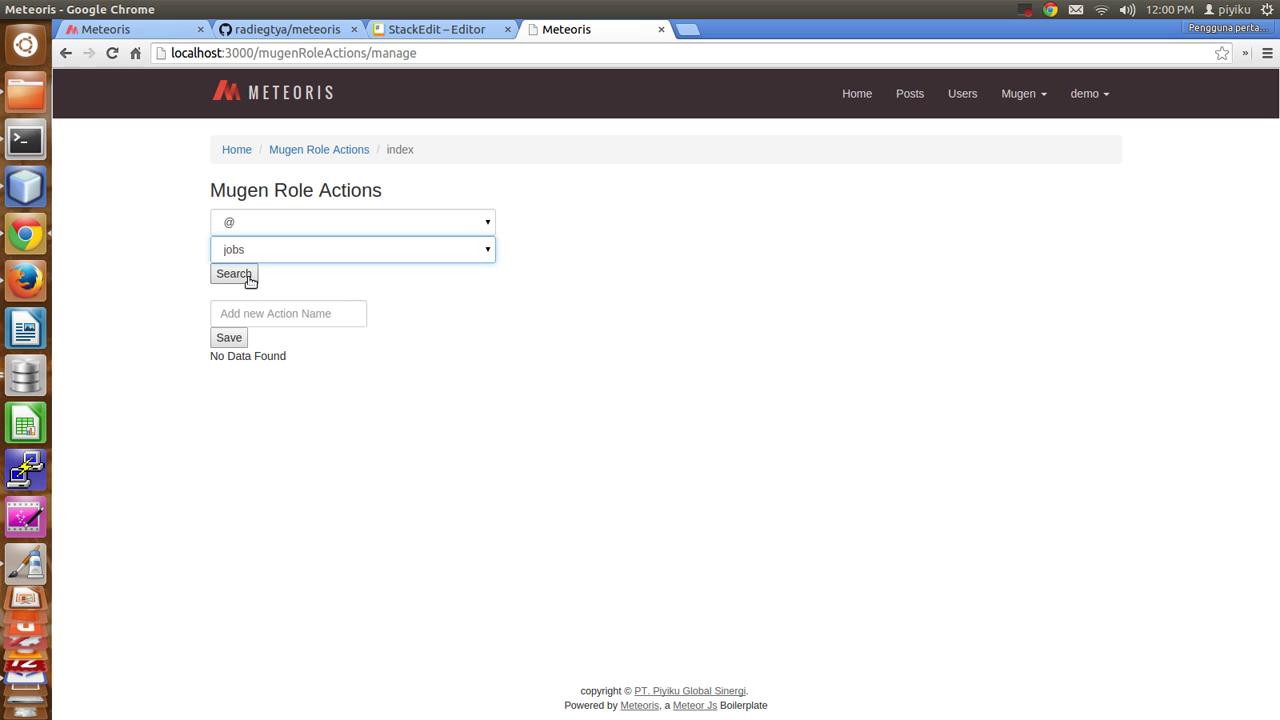
click(241, 278)
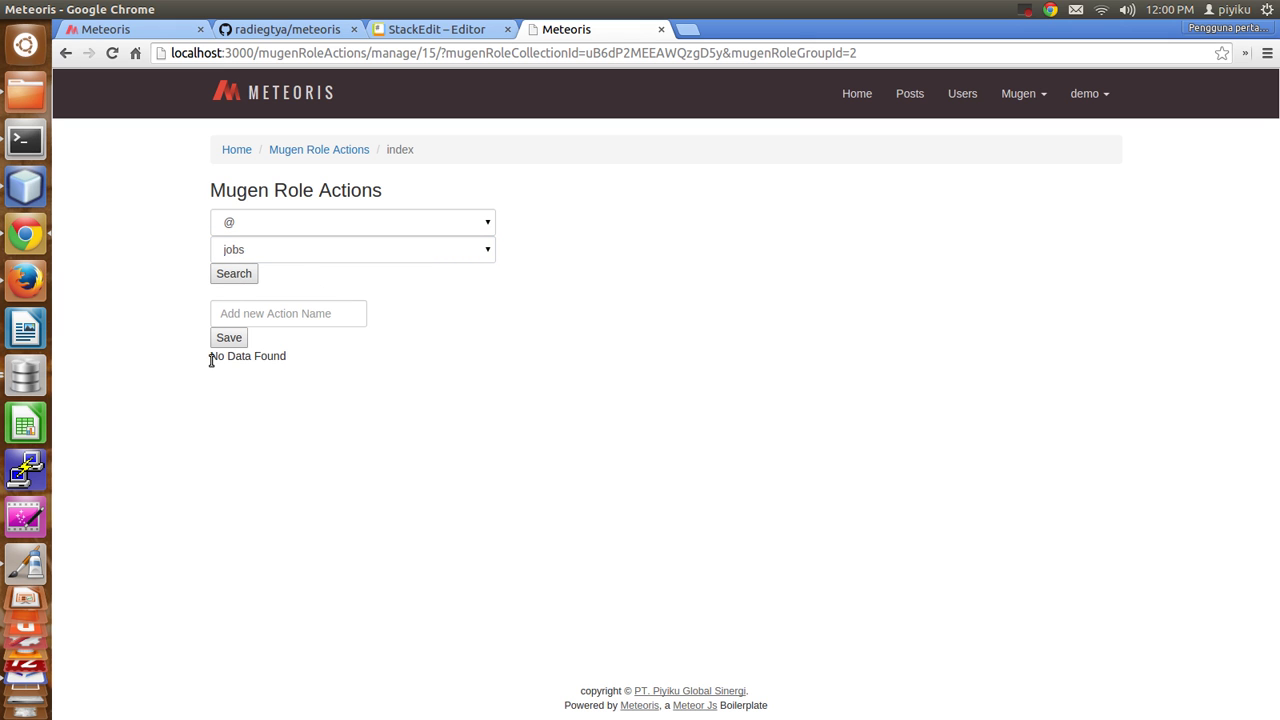
drag(211, 360, 295, 351)
Add and save an insert action for @ on jobs.
click(305, 318)
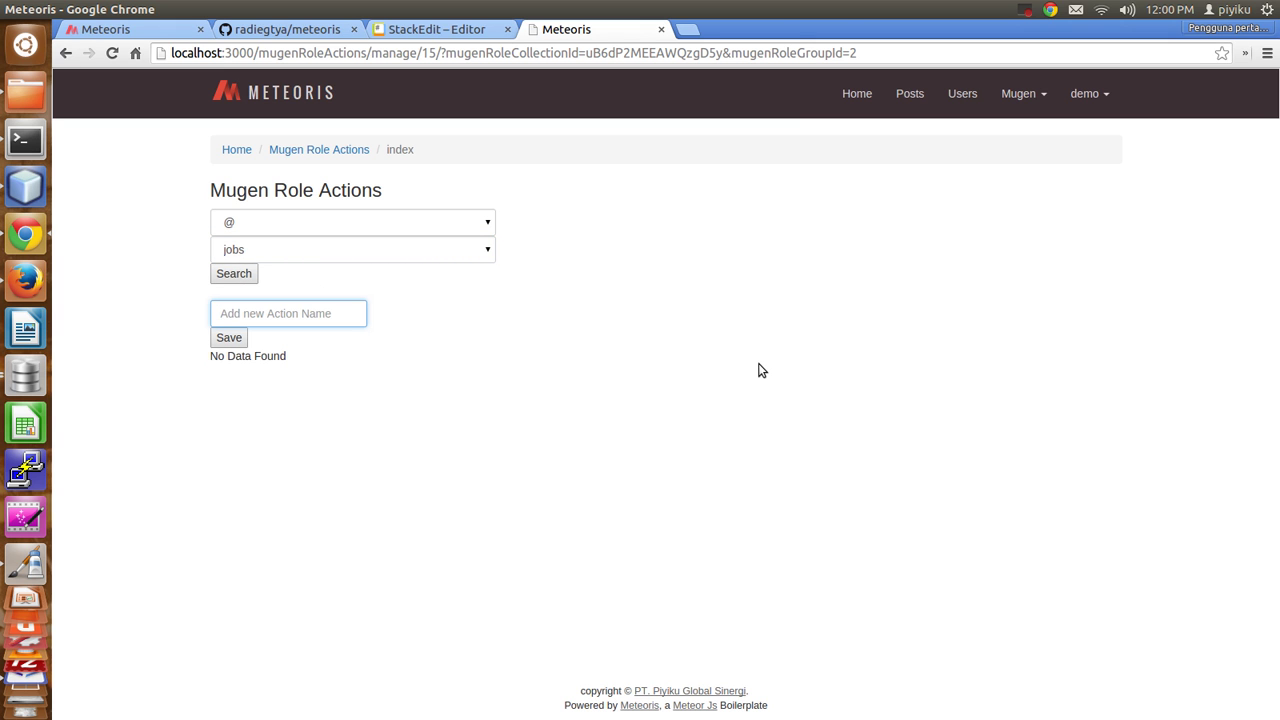
text(insert)
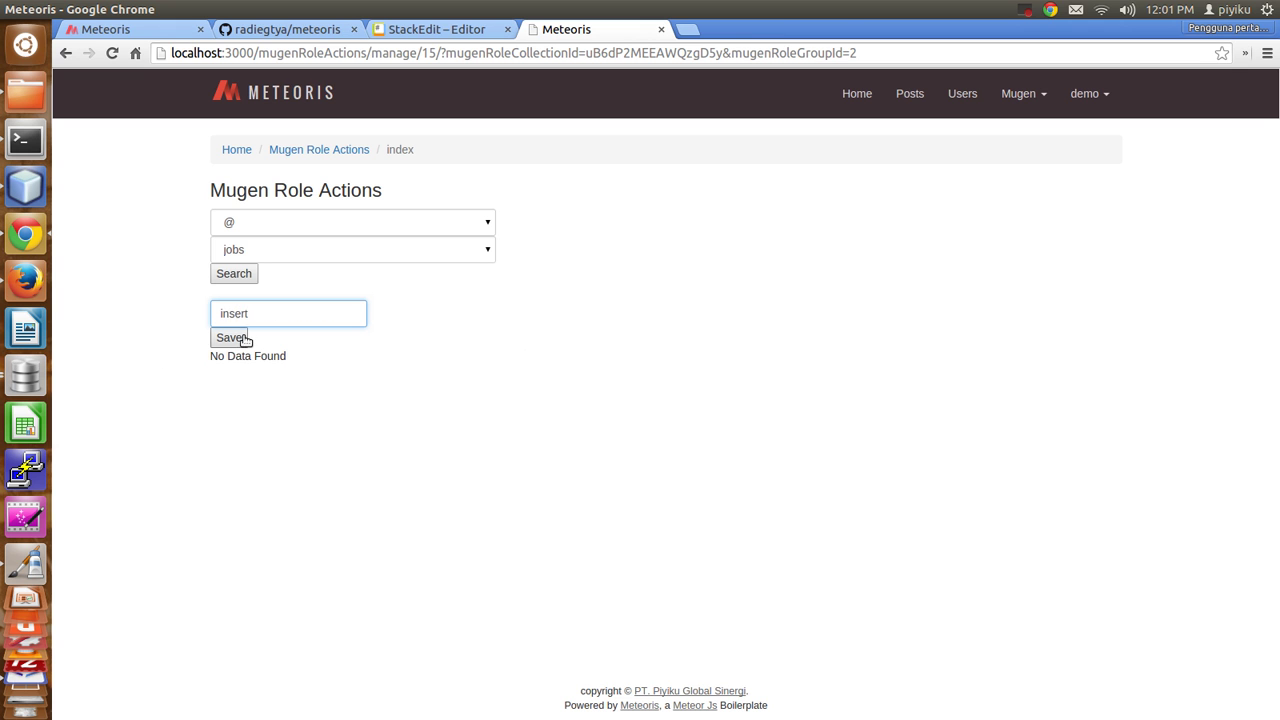
click(243, 340)
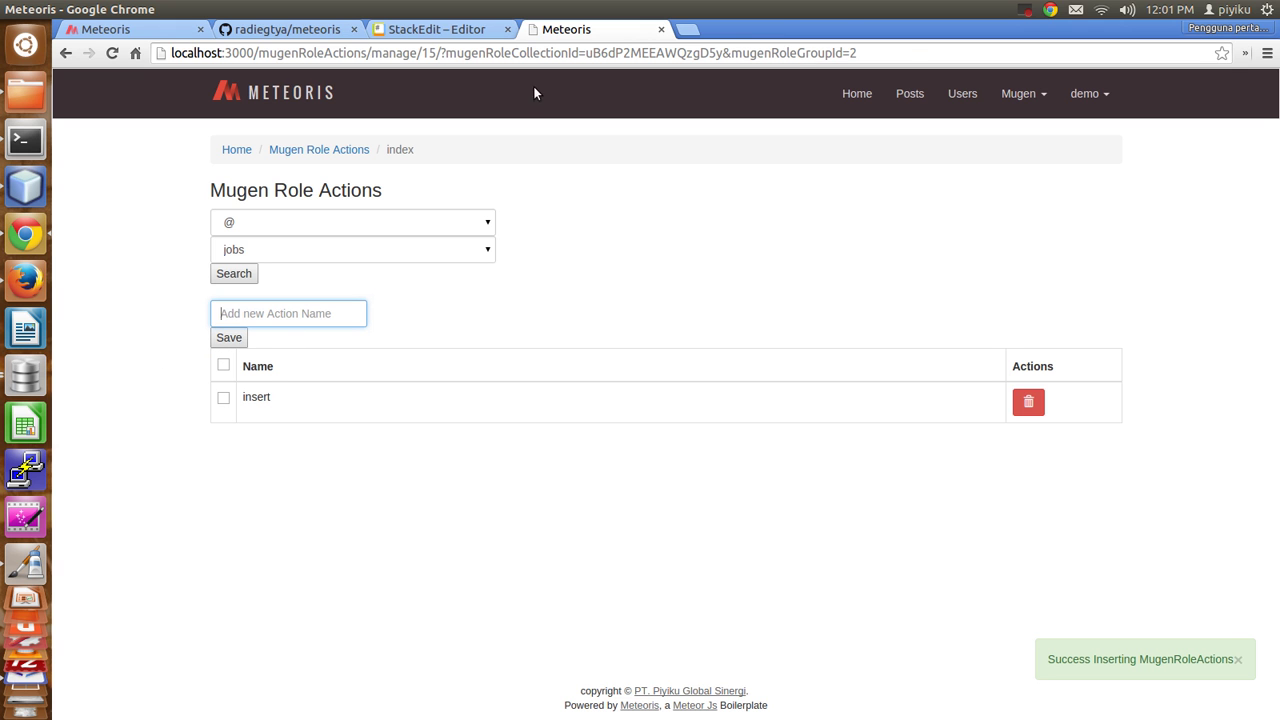
drag(905, 57, 258, 70)
Load the /jobs page and open the new job form.
text(jobs)
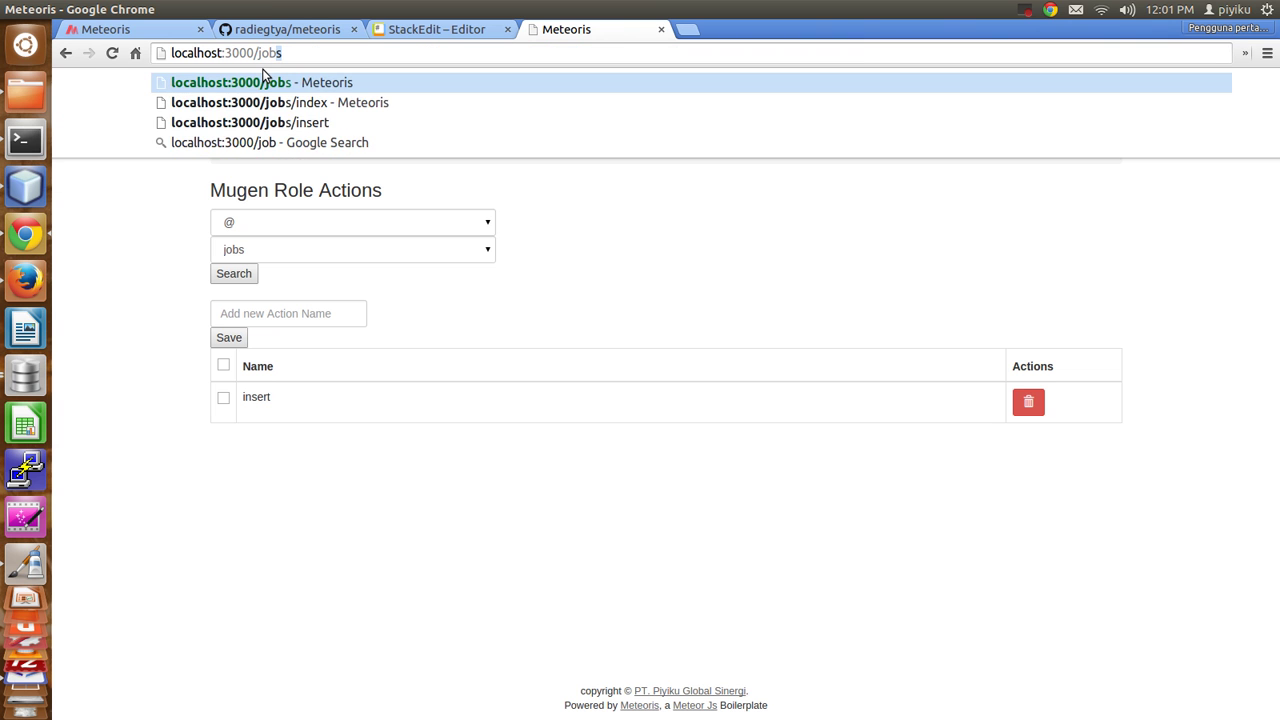
key(Return)
click(235, 225)
click(224, 247)
click(497, 349)
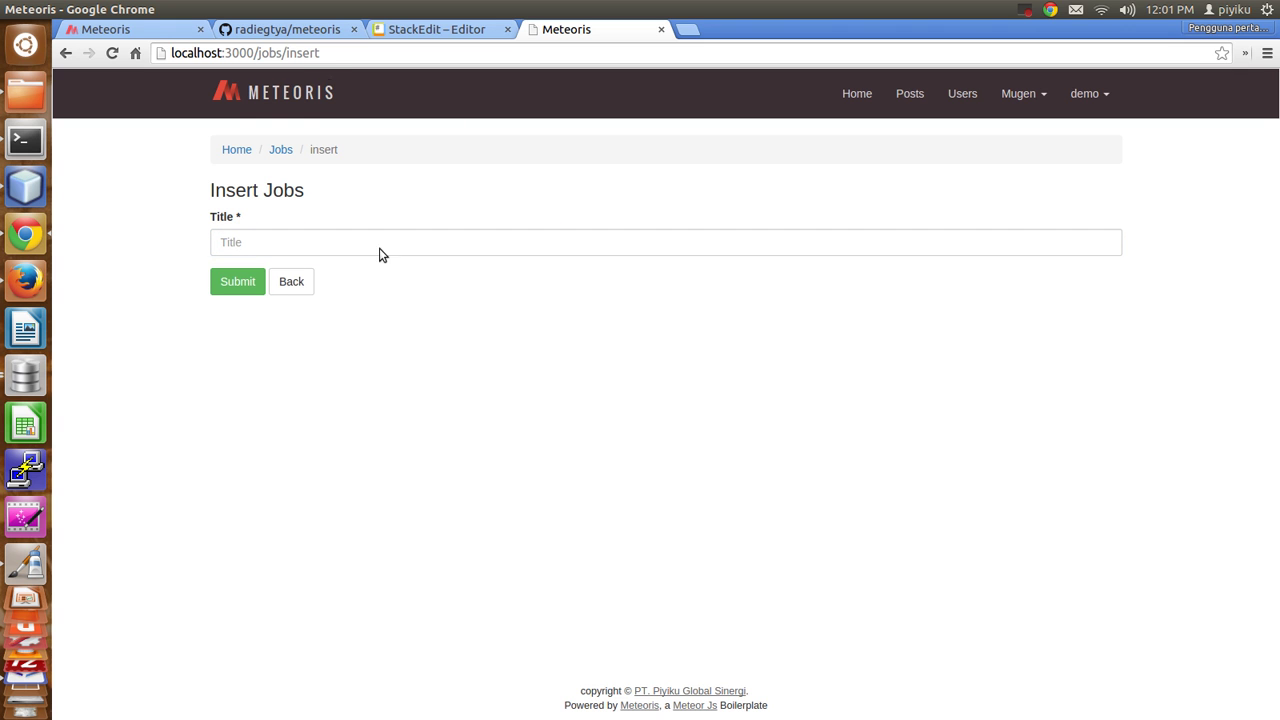
Inspect the 'insert' part of the new job page's address.
double_click(289, 57)
double_click(272, 57)
double_click(303, 53)
click(304, 54)
double_click(304, 55)
click(335, 53)
double_click(292, 52)
click(410, 195)
drag(316, 52, 288, 62)
click(586, 324)
Submit a new job titled 'asd' and return to the Jobs list.
click(253, 242)
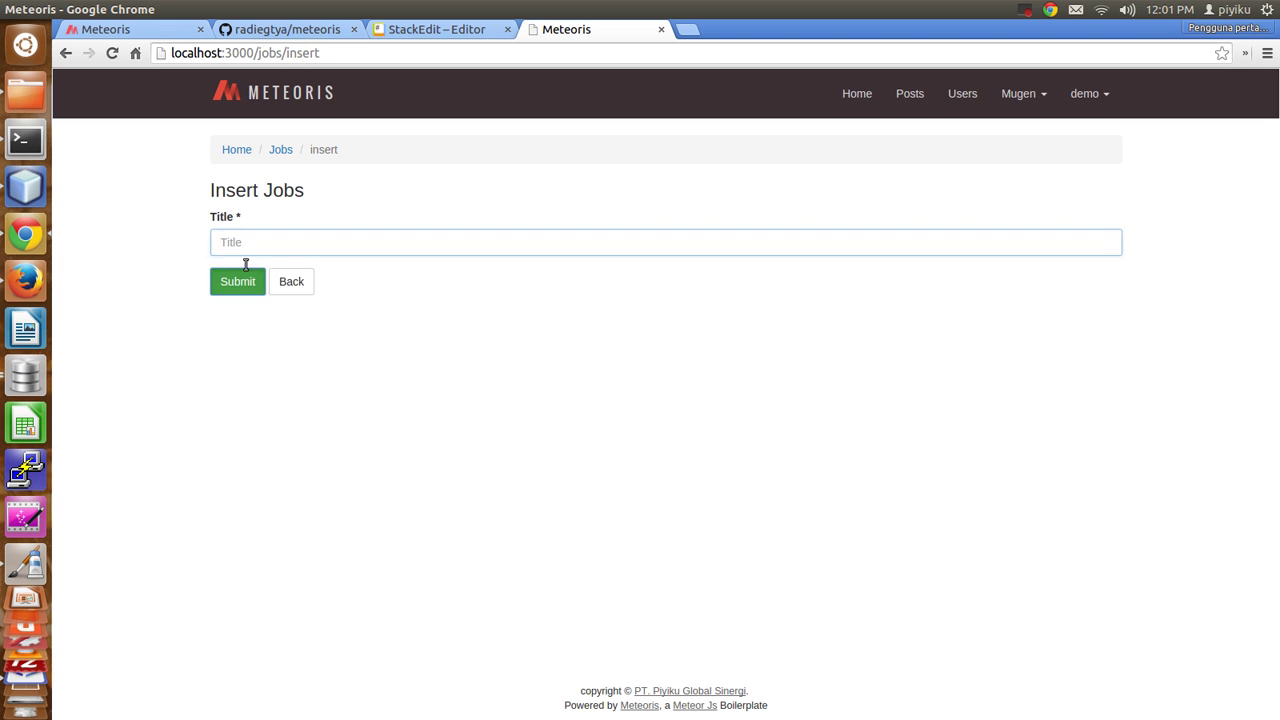
click(246, 281)
text(asd)
click(246, 308)
click(240, 230)
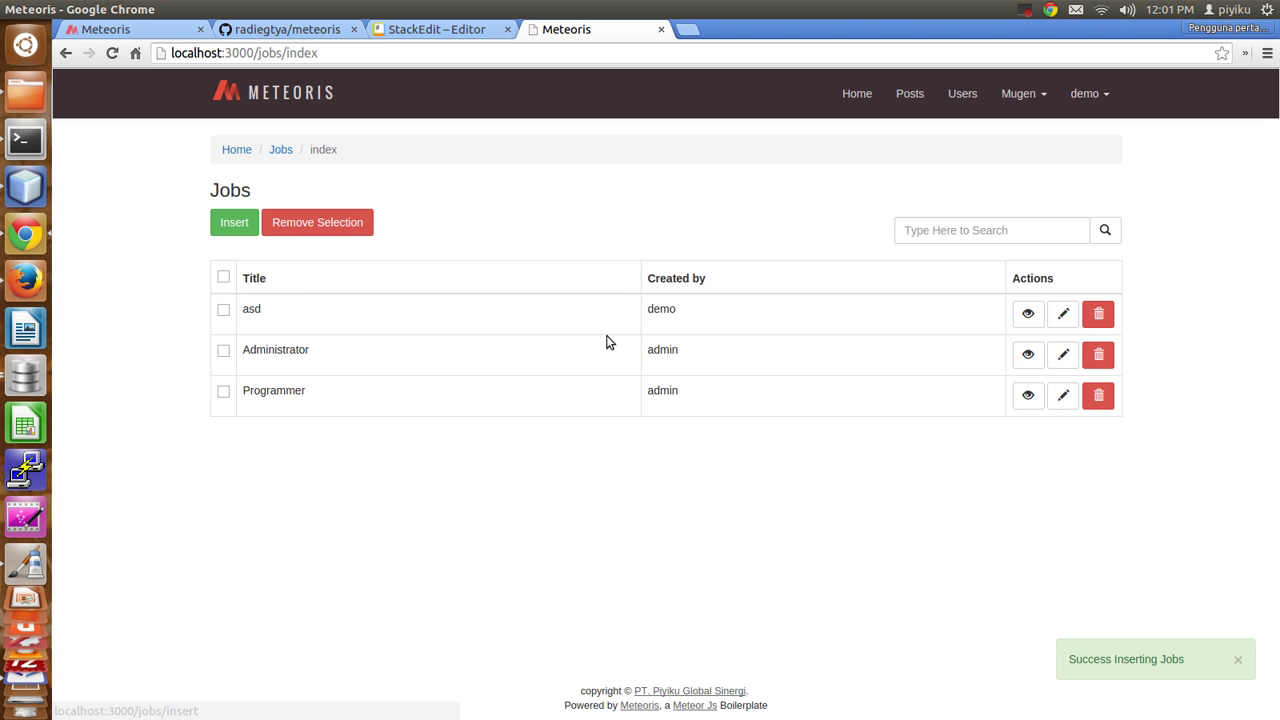
click(25, 187)
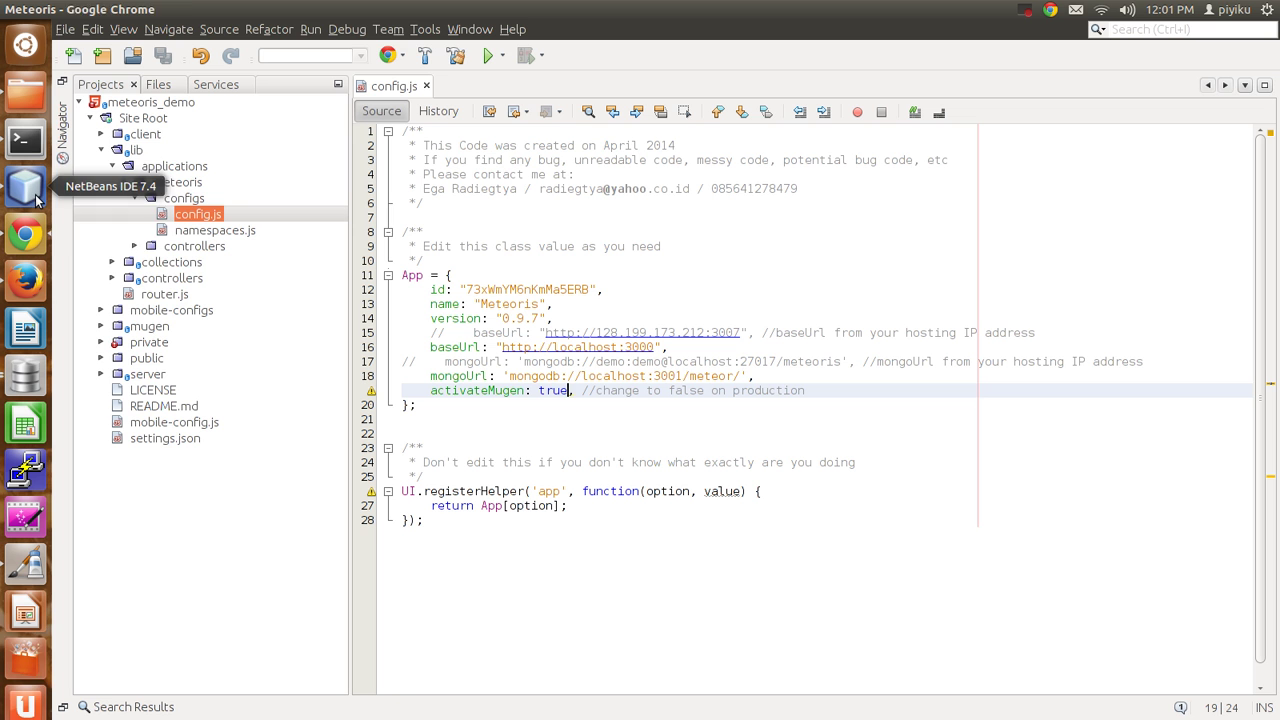
Open Jobs.js from the collections folder and save it.
double_click(168, 262)
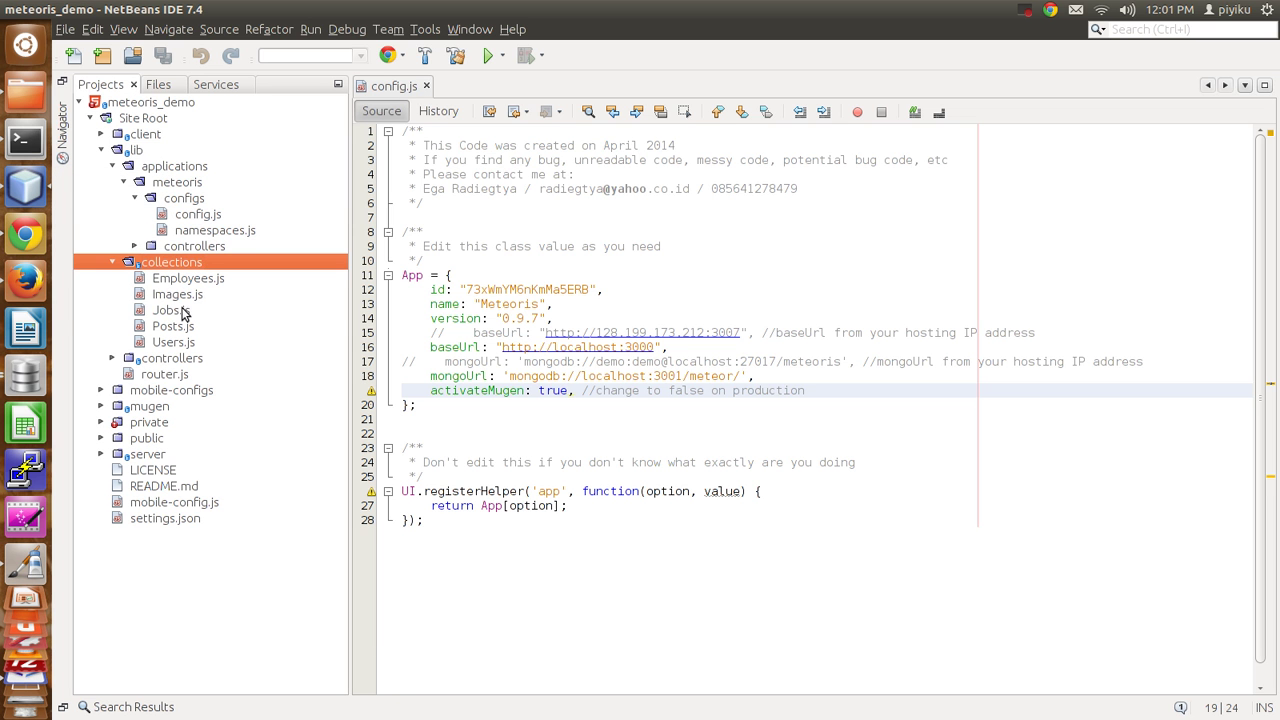
double_click(172, 310)
scroll(678, 483, down, 5)
scroll(678, 483, down, 2)
scroll(679, 482, down, 11)
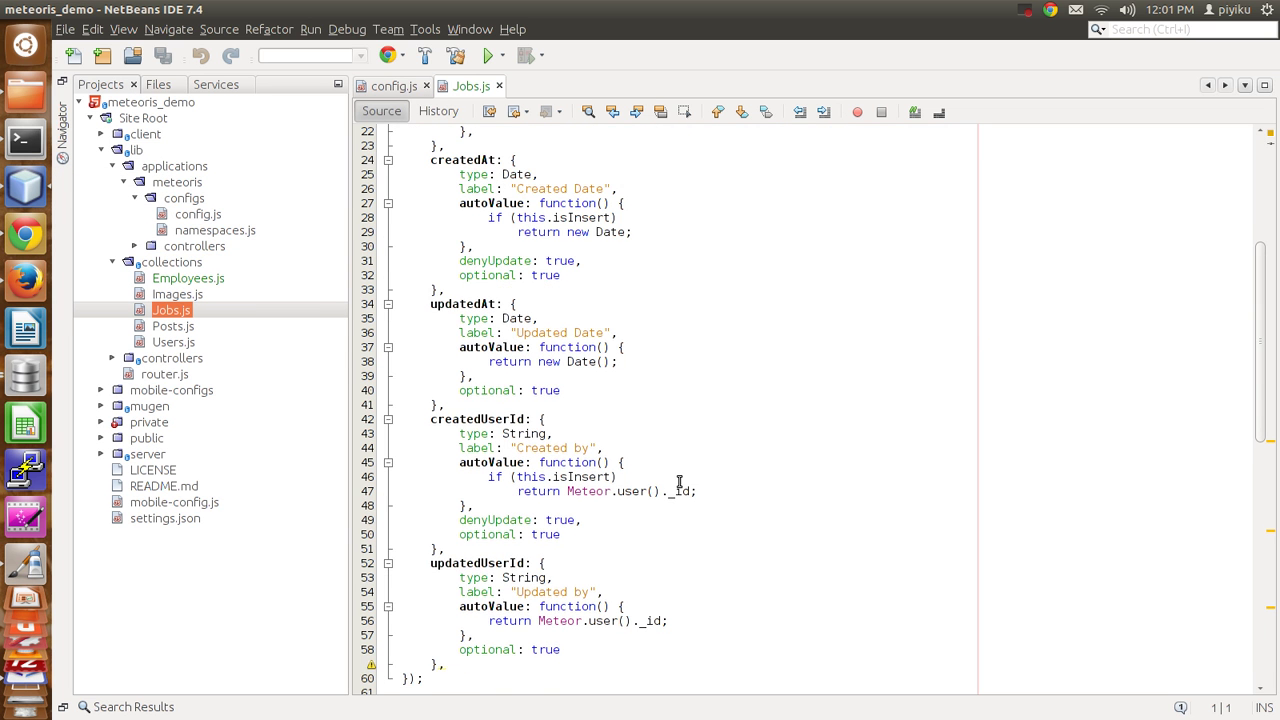
key(ctrl+s)
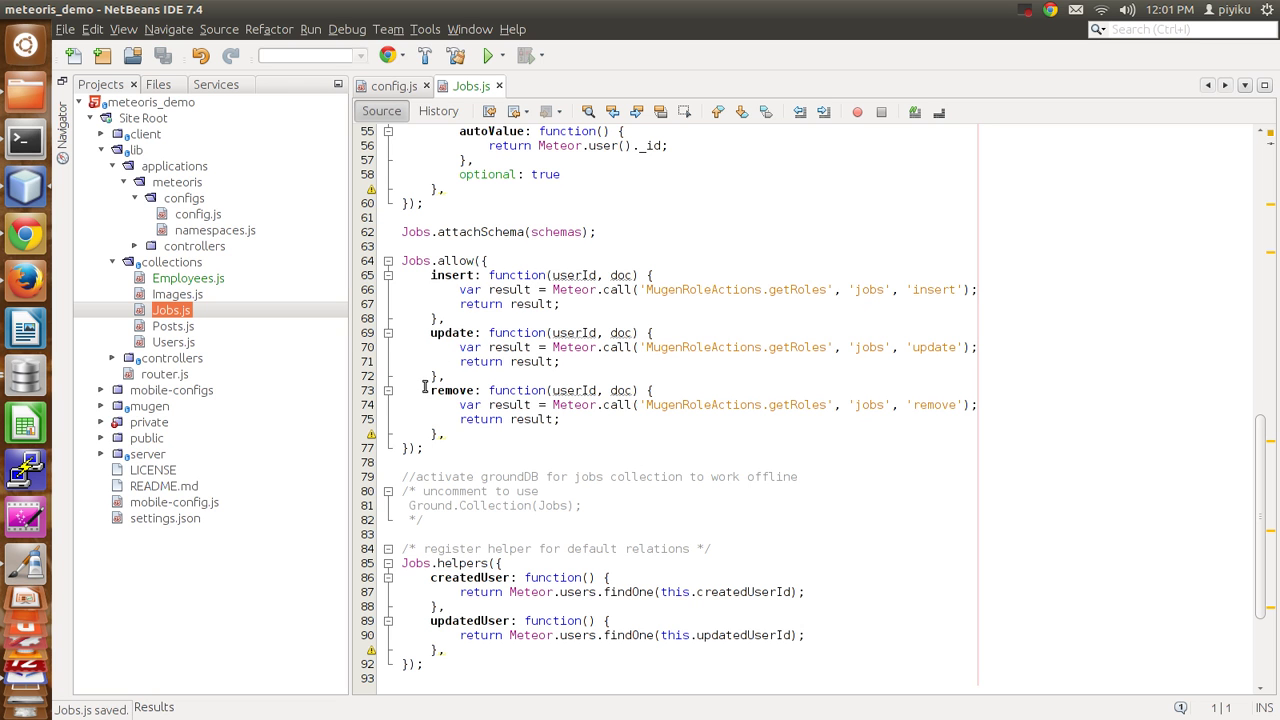
Point out the MugenRoleActions.getRoles('jobs', 'insert') check in the Jobs.allow insert rule.
drag(432, 274, 474, 332)
click(588, 276)
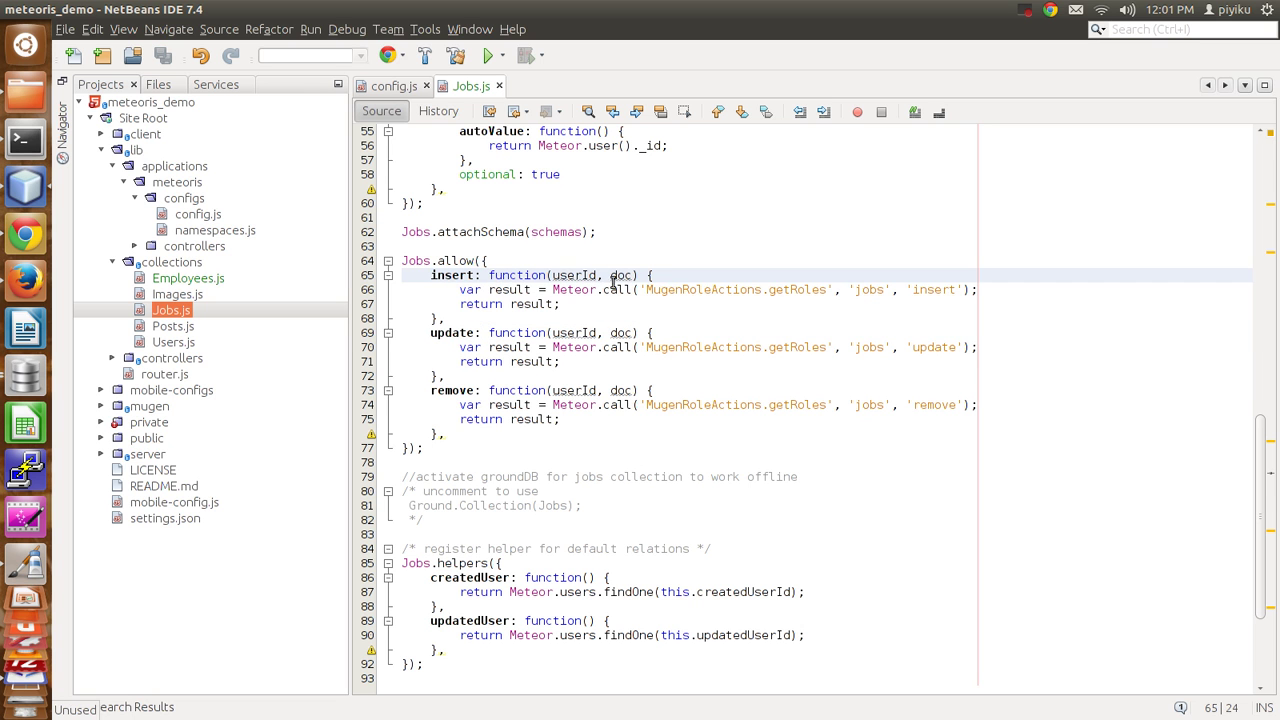
double_click(697, 289)
double_click(797, 289)
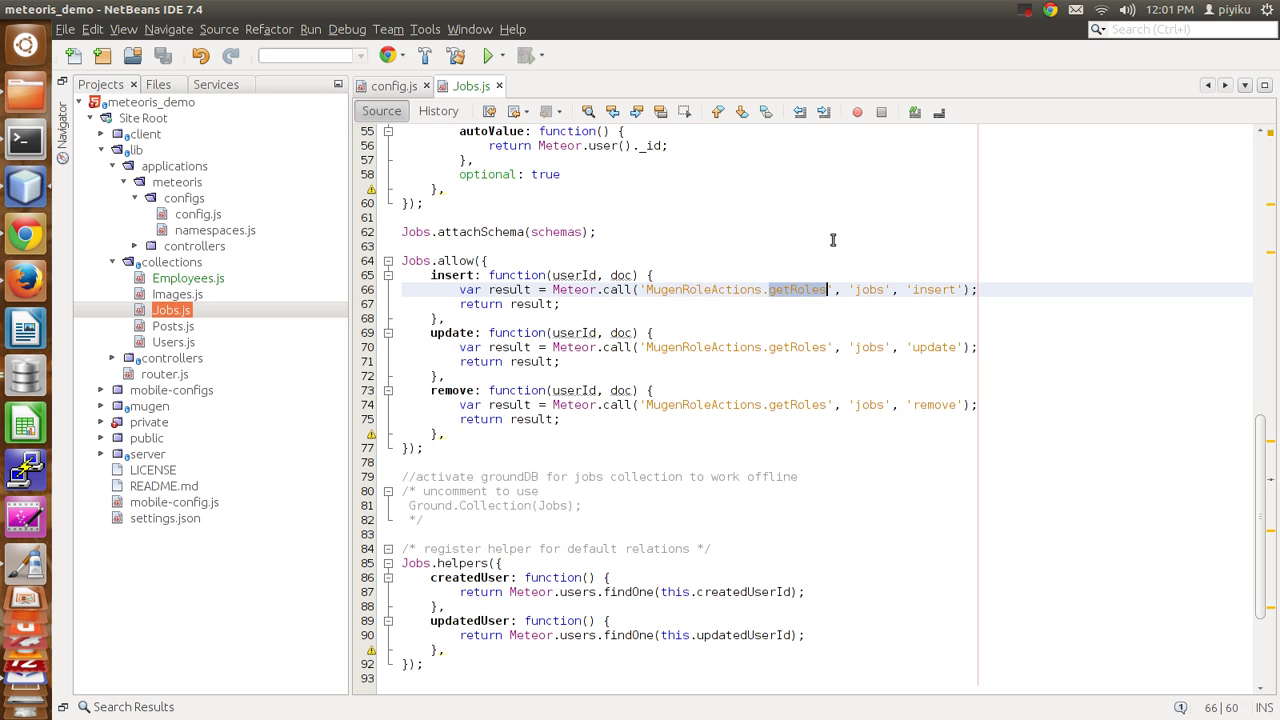
double_click(869, 289)
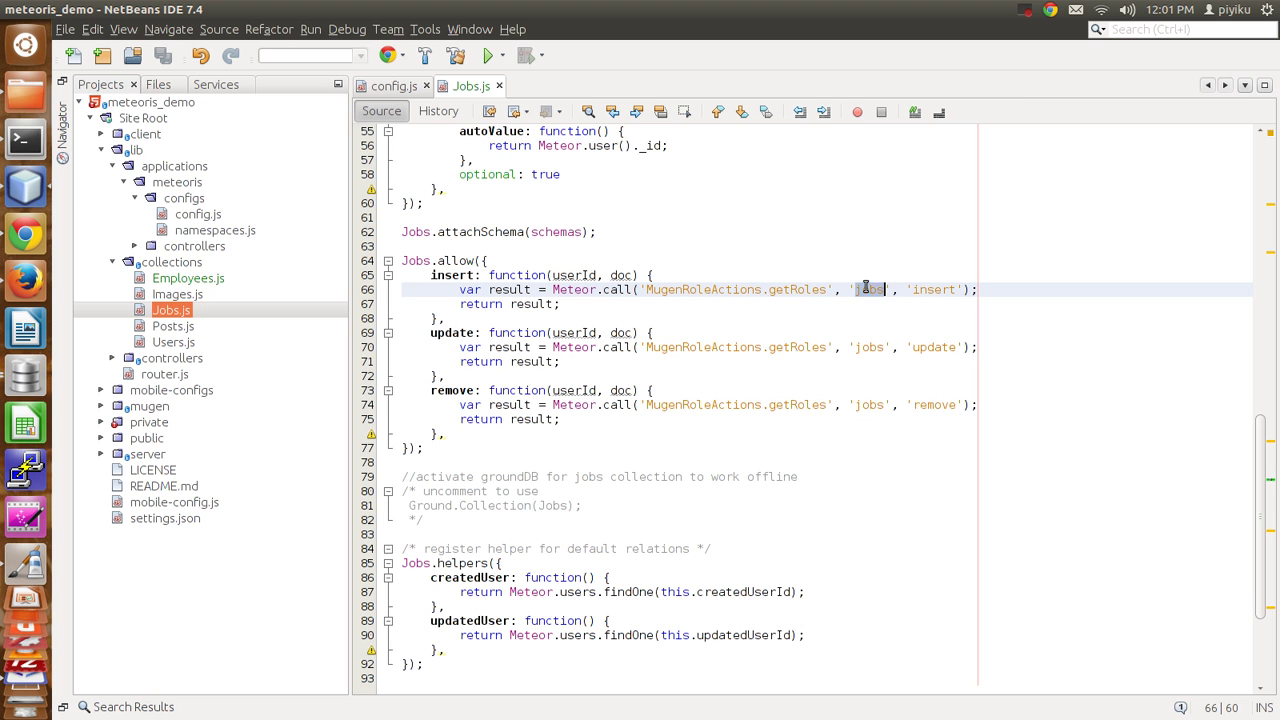
double_click(933, 289)
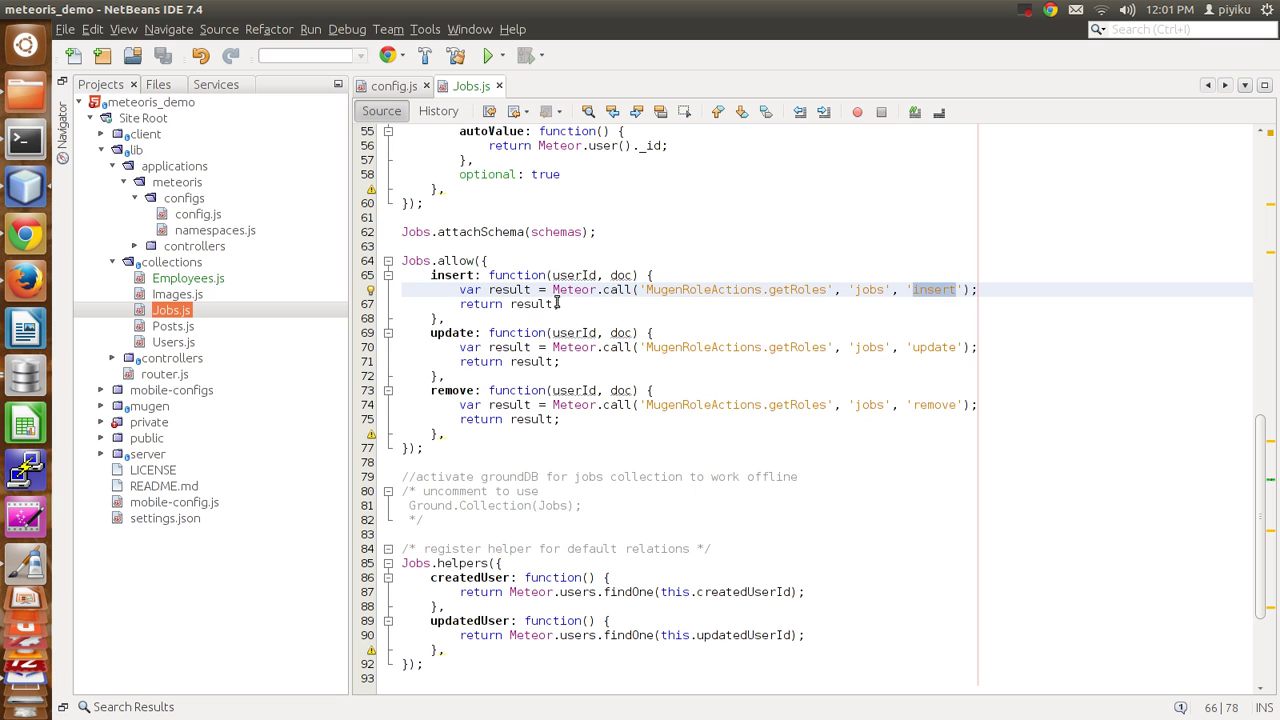
click(26, 236)
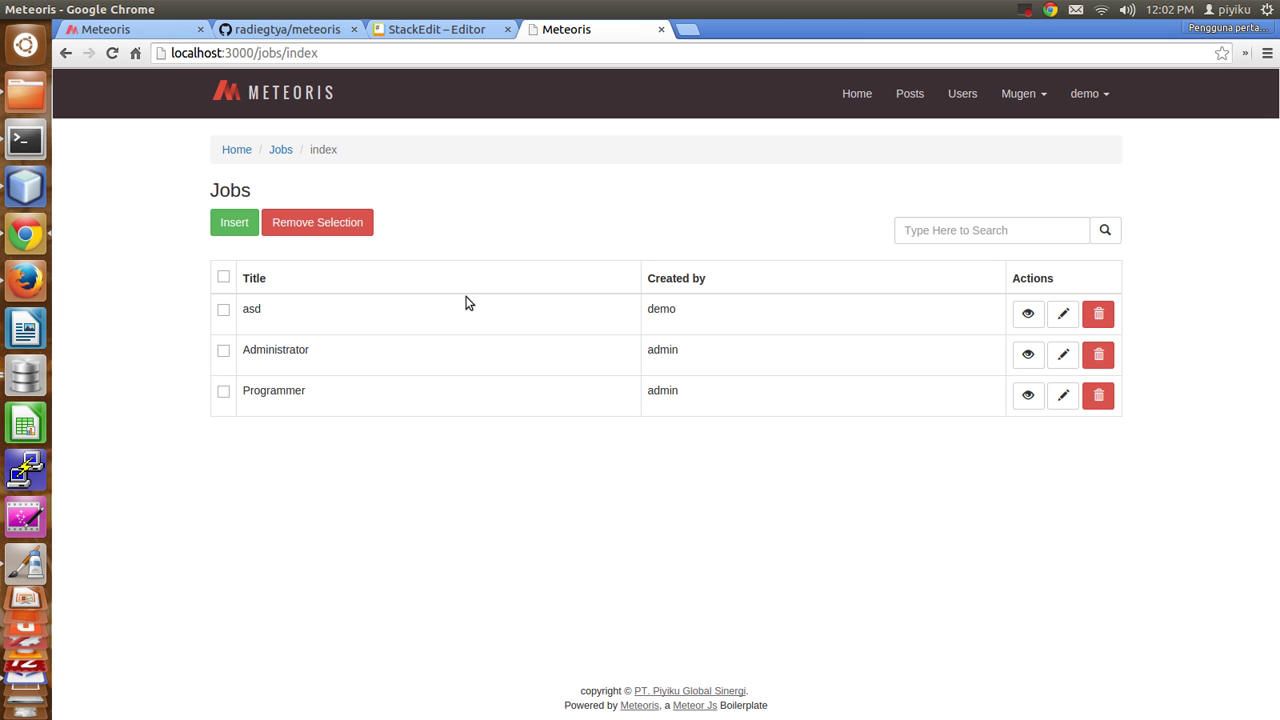
Add a Mugen Role Group named super-duper-admin and check its name in the detail view.
click(1040, 95)
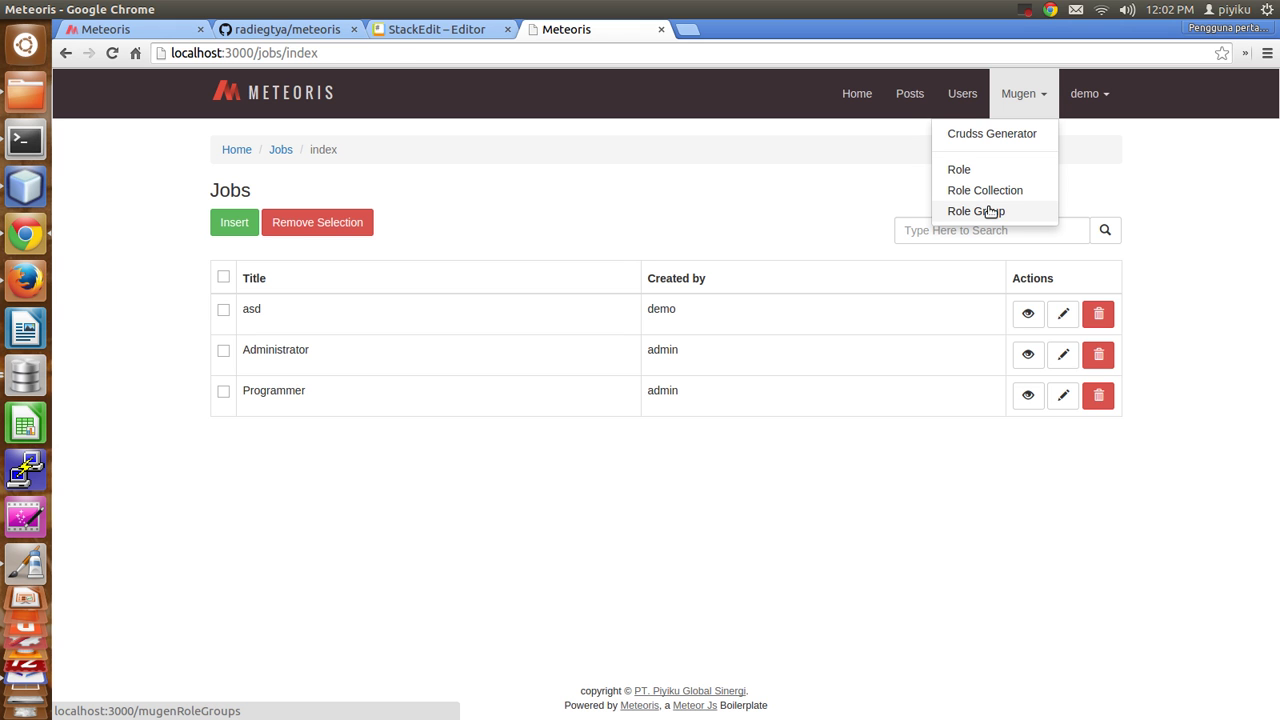
click(990, 211)
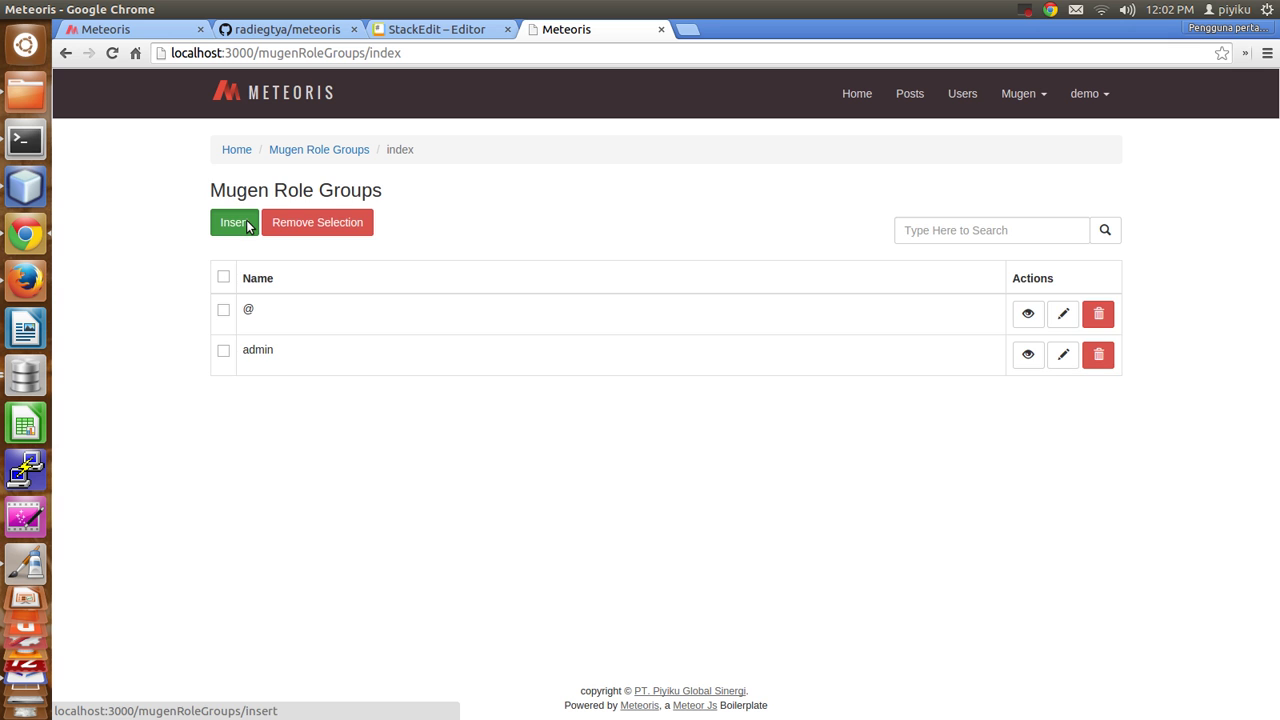
click(247, 224)
click(261, 234)
text(super-duper-admin)
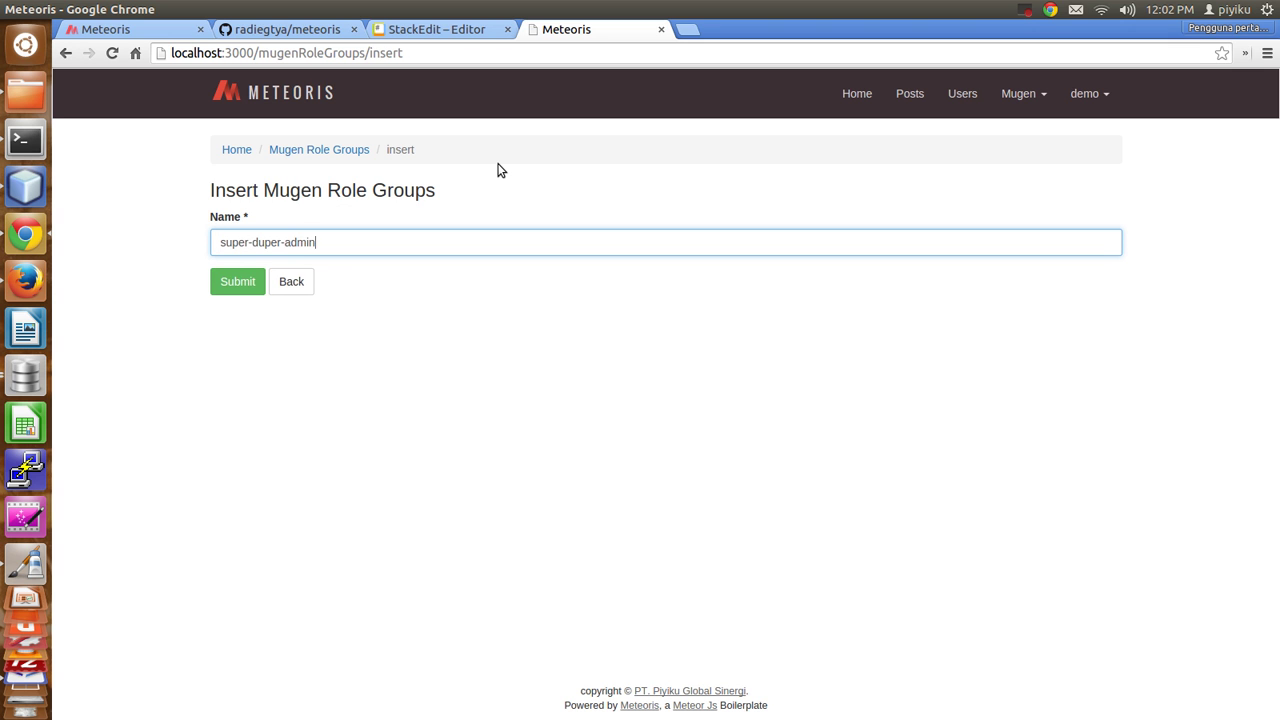
key(Return)
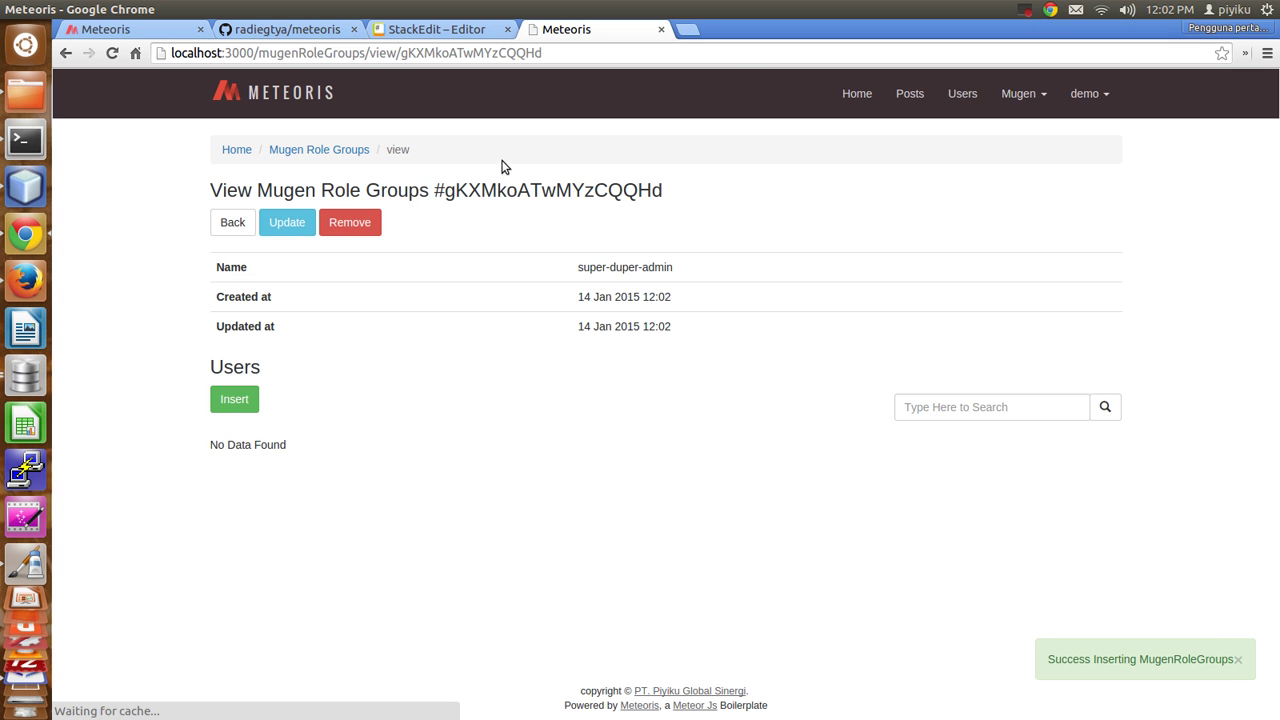
drag(577, 265, 688, 265)
click(695, 271)
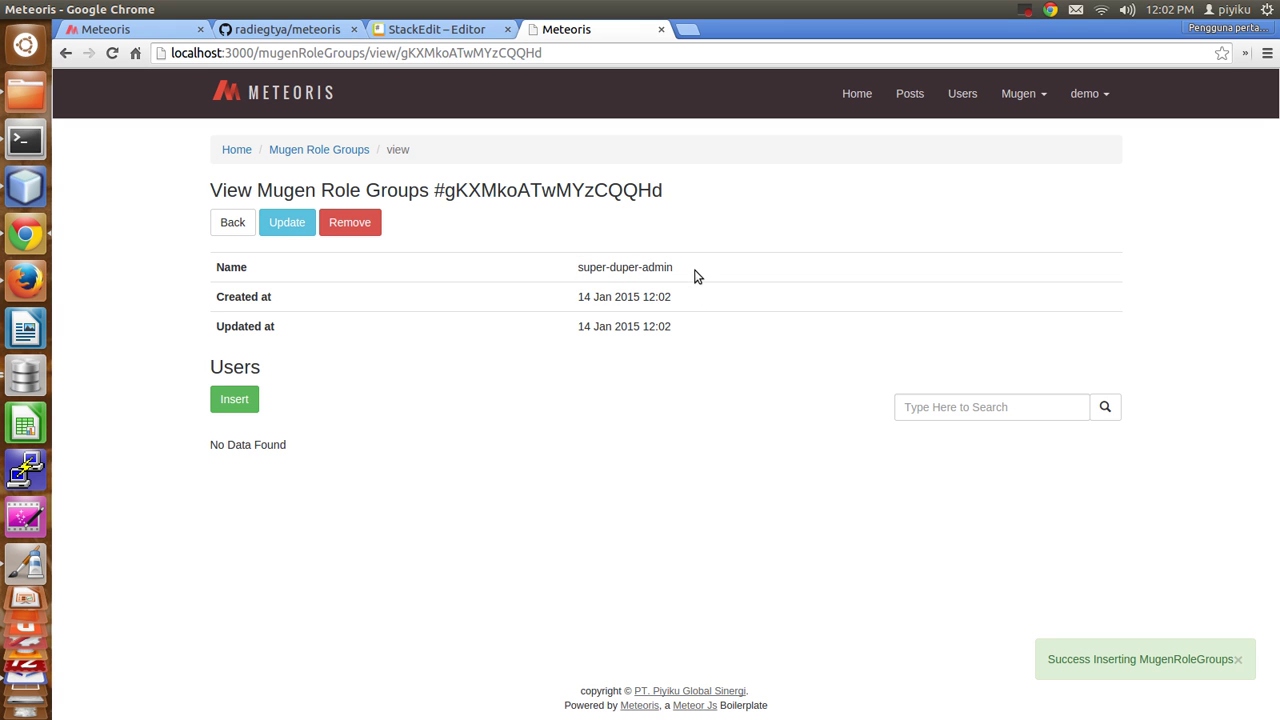
Try adding a user to super-duper-admin, which gets 403 Access Forbidden, then log out.
click(234, 399)
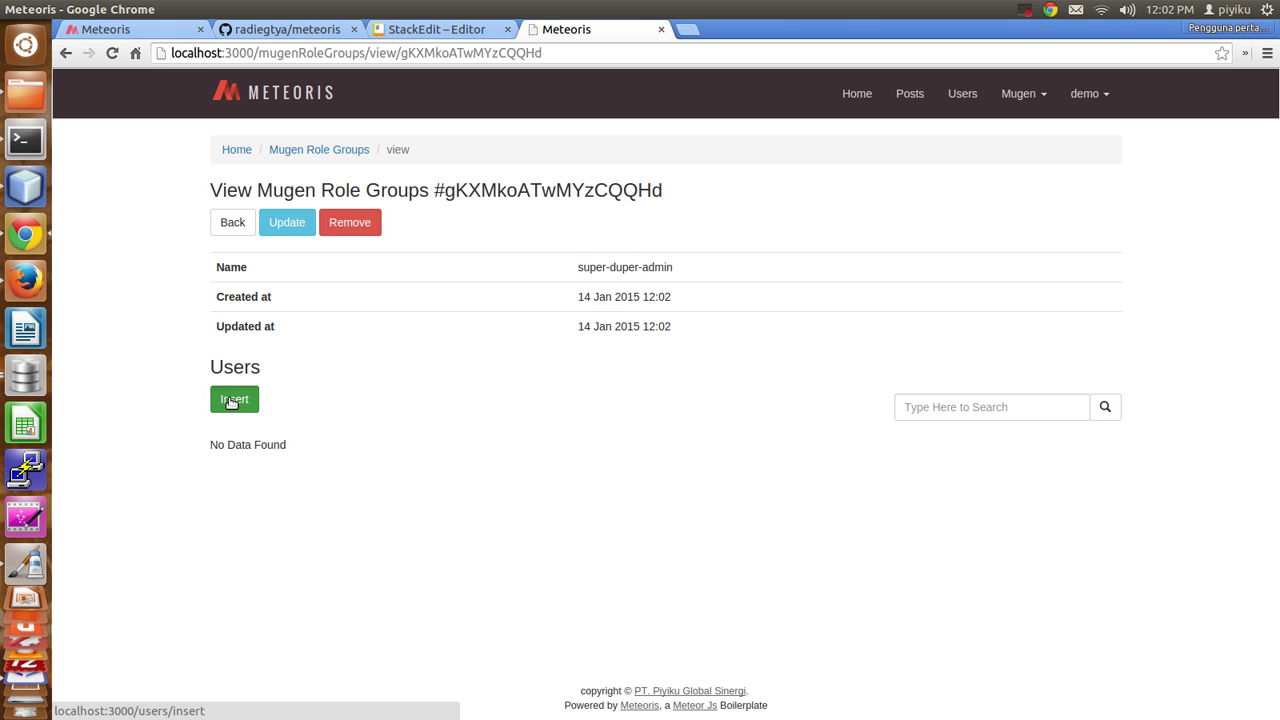
triple_click(357, 212)
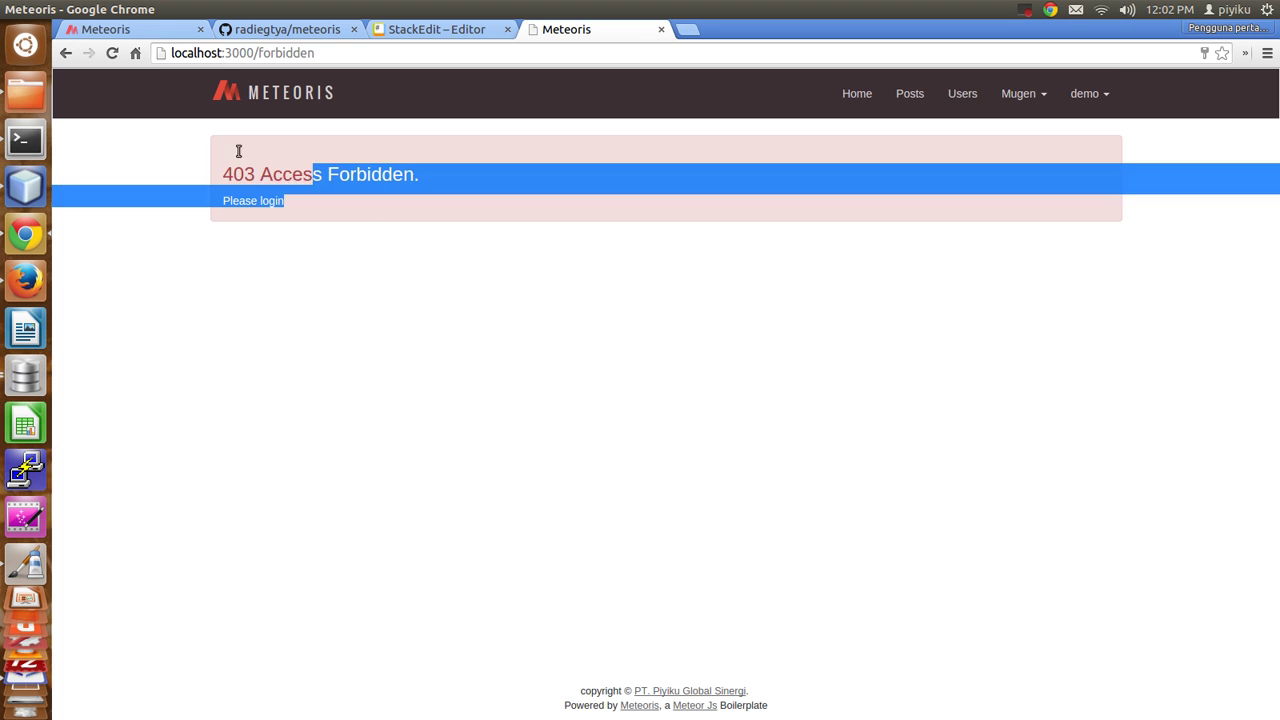
click(1088, 95)
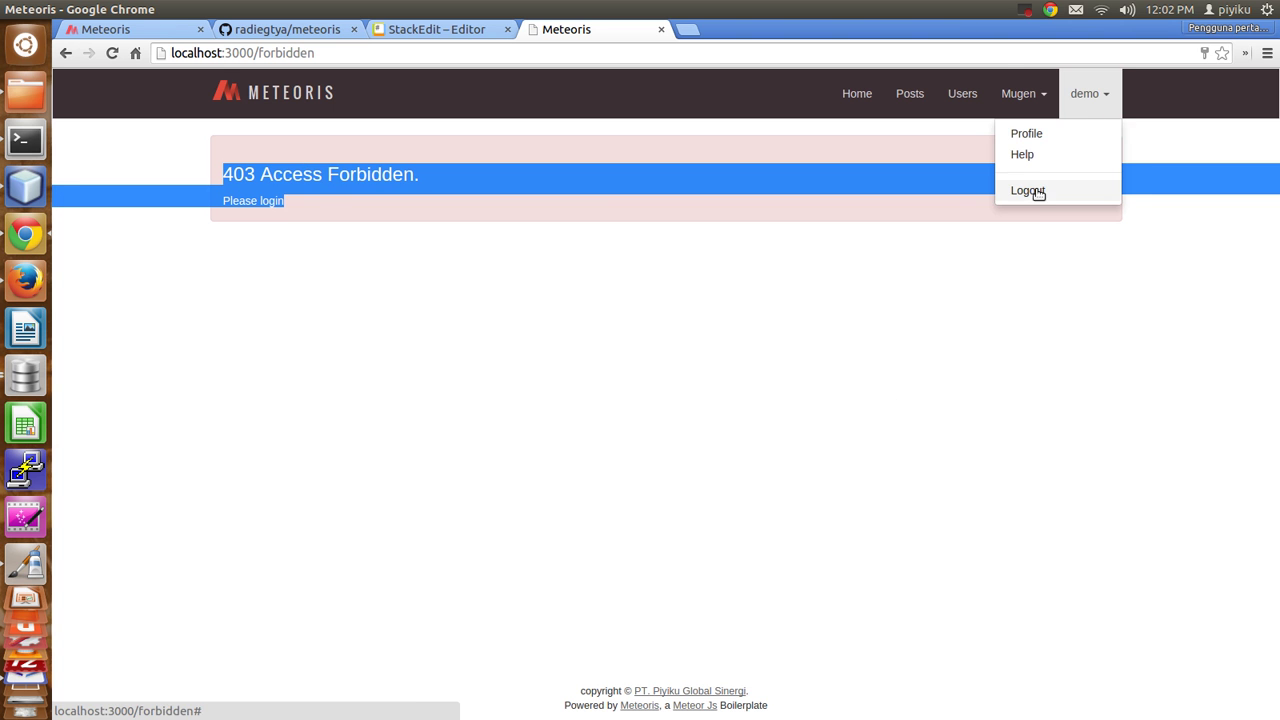
click(1028, 190)
Sign in with the admin account and open the Users list.
click(1090, 93)
click(752, 399)
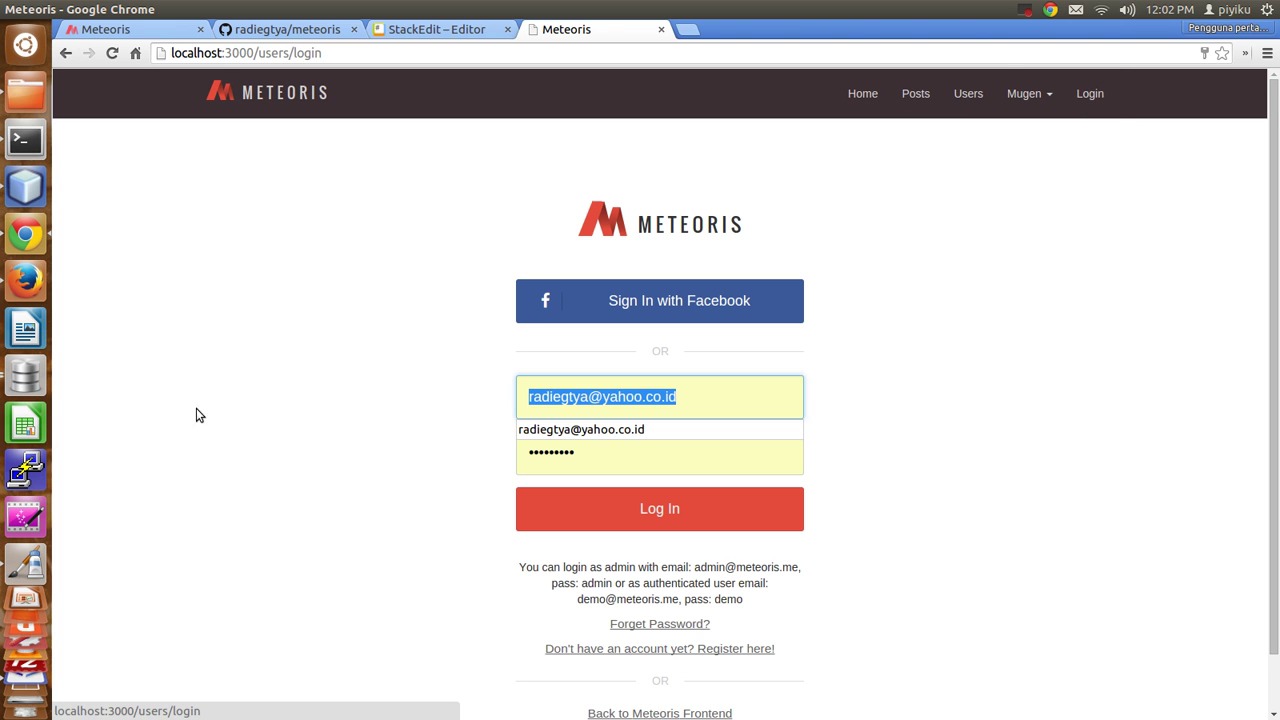
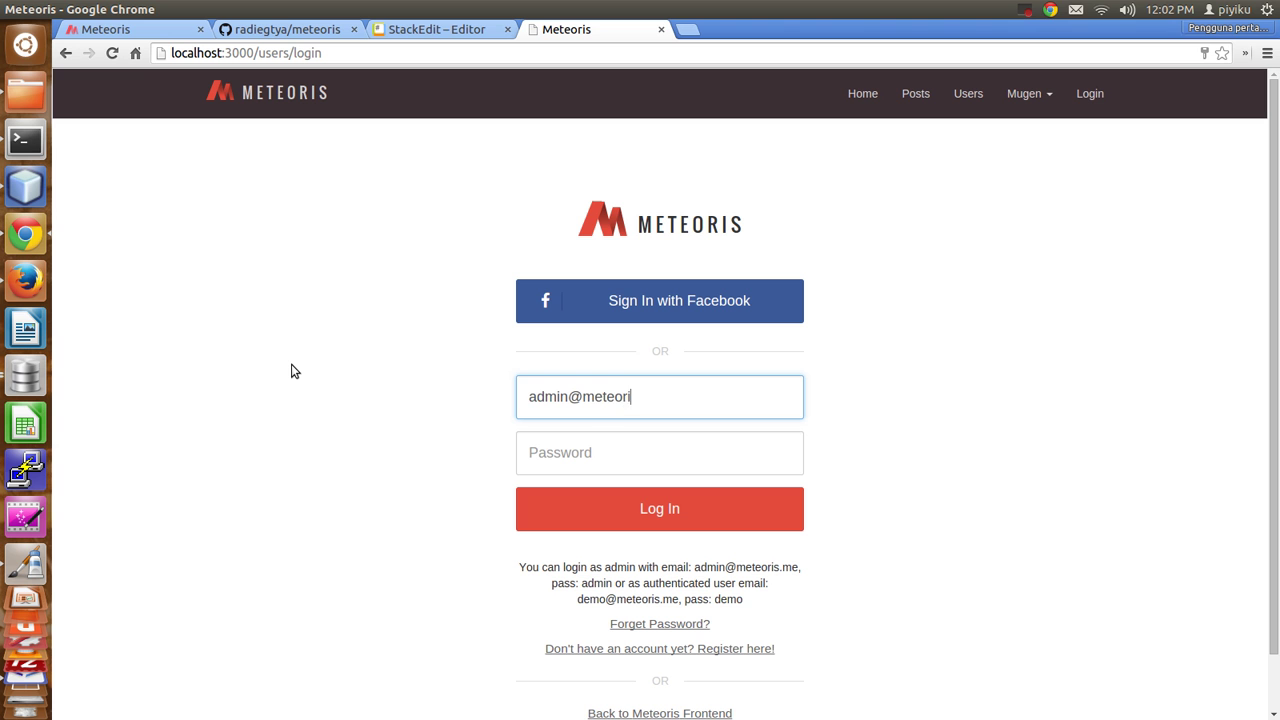
key(Tab)
text(admin)
key(Return)
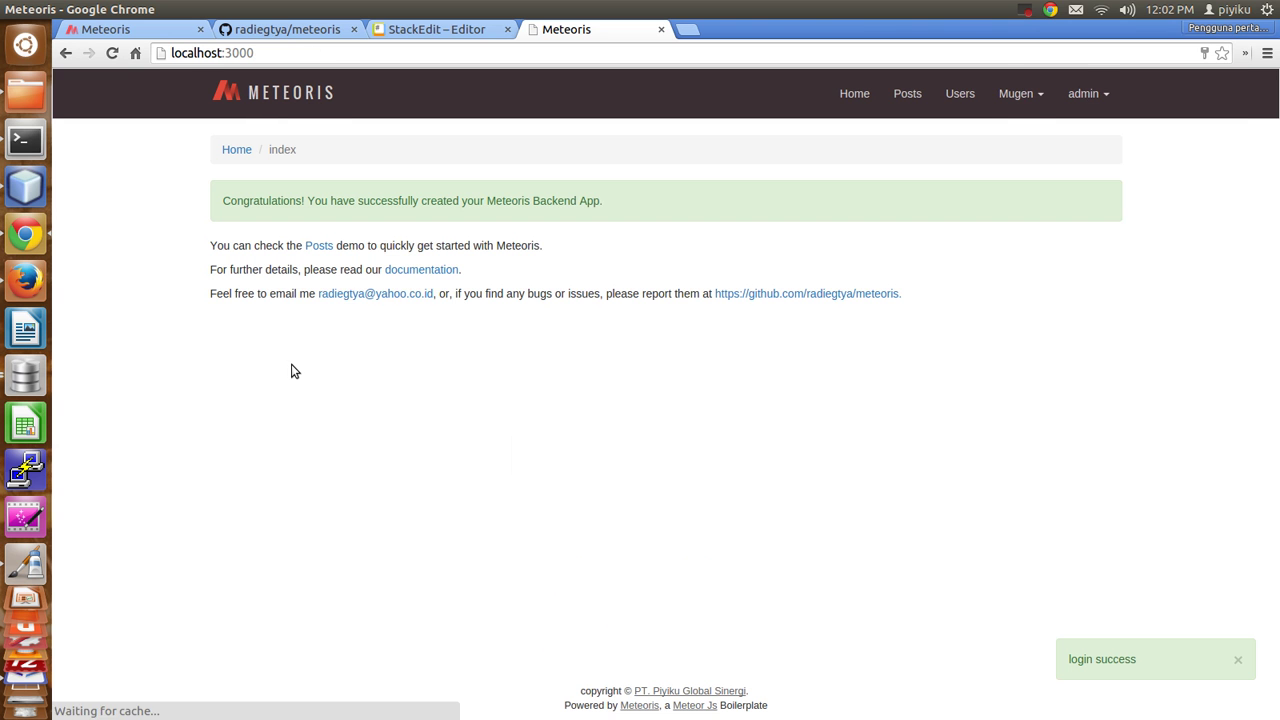
click(960, 95)
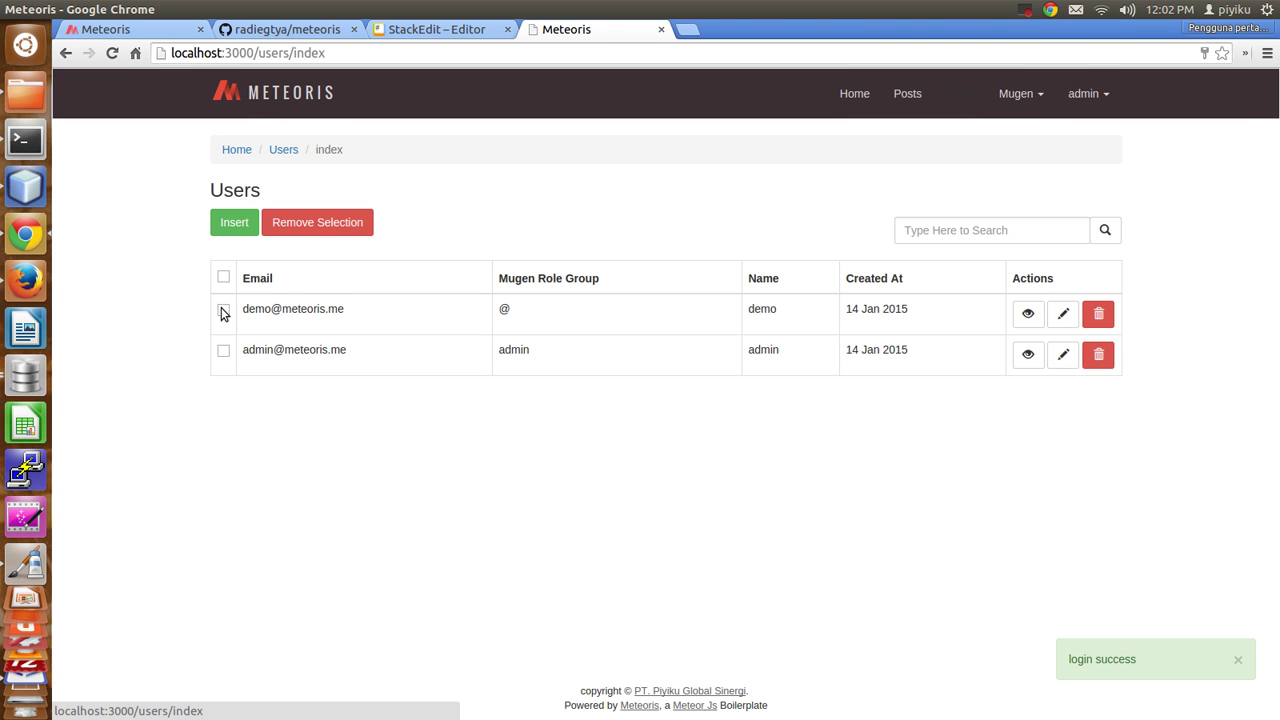
Abandon the new user form and view the super-duper-admin role group.
click(227, 225)
click(300, 455)
click(1018, 93)
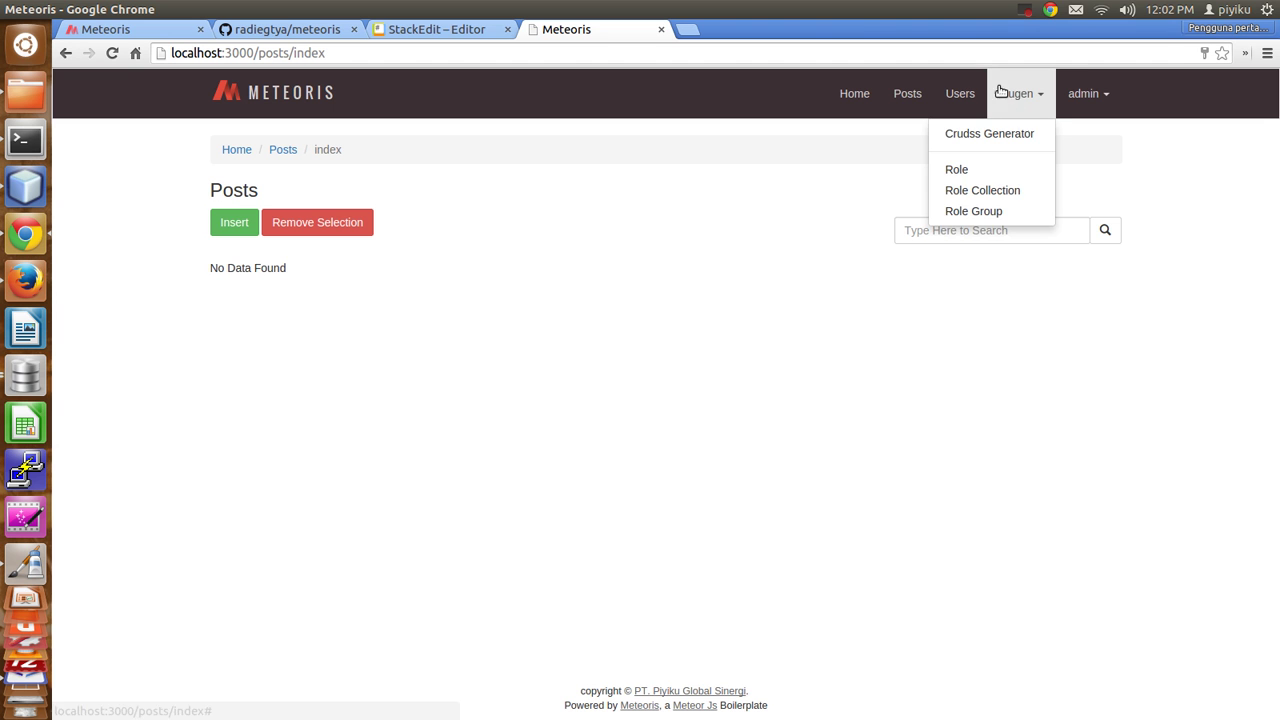
click(982, 211)
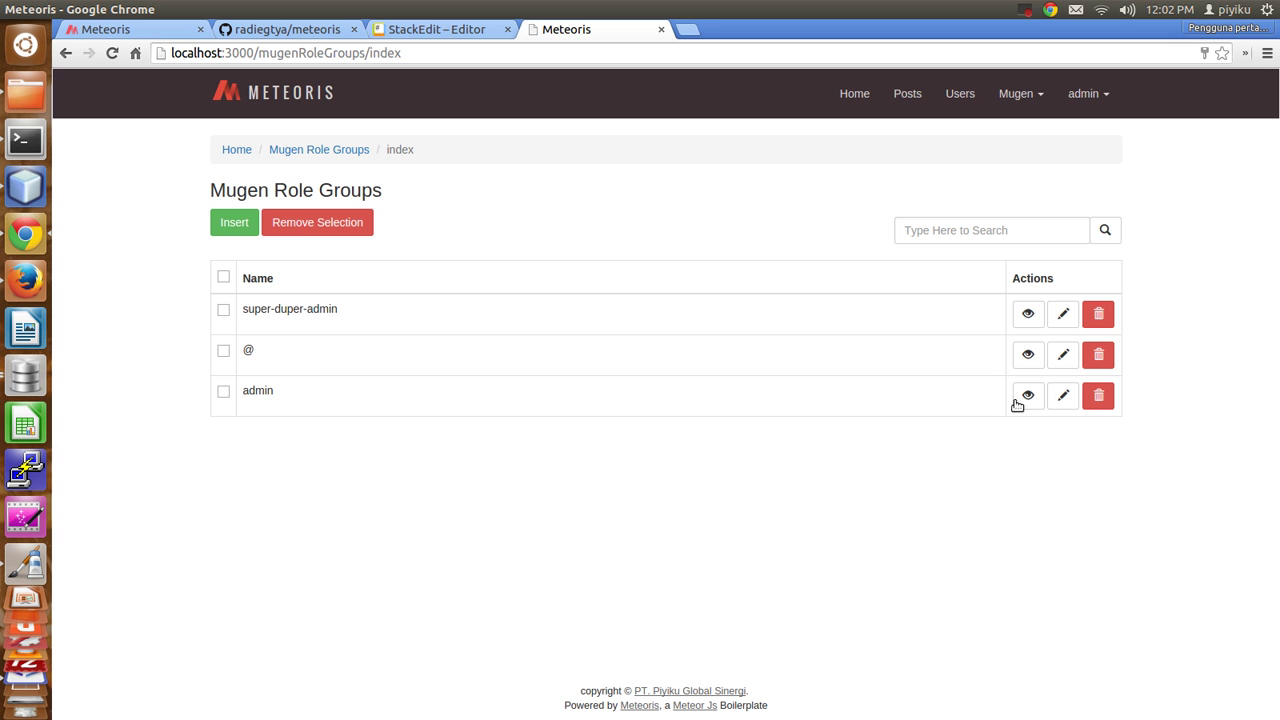
click(1028, 313)
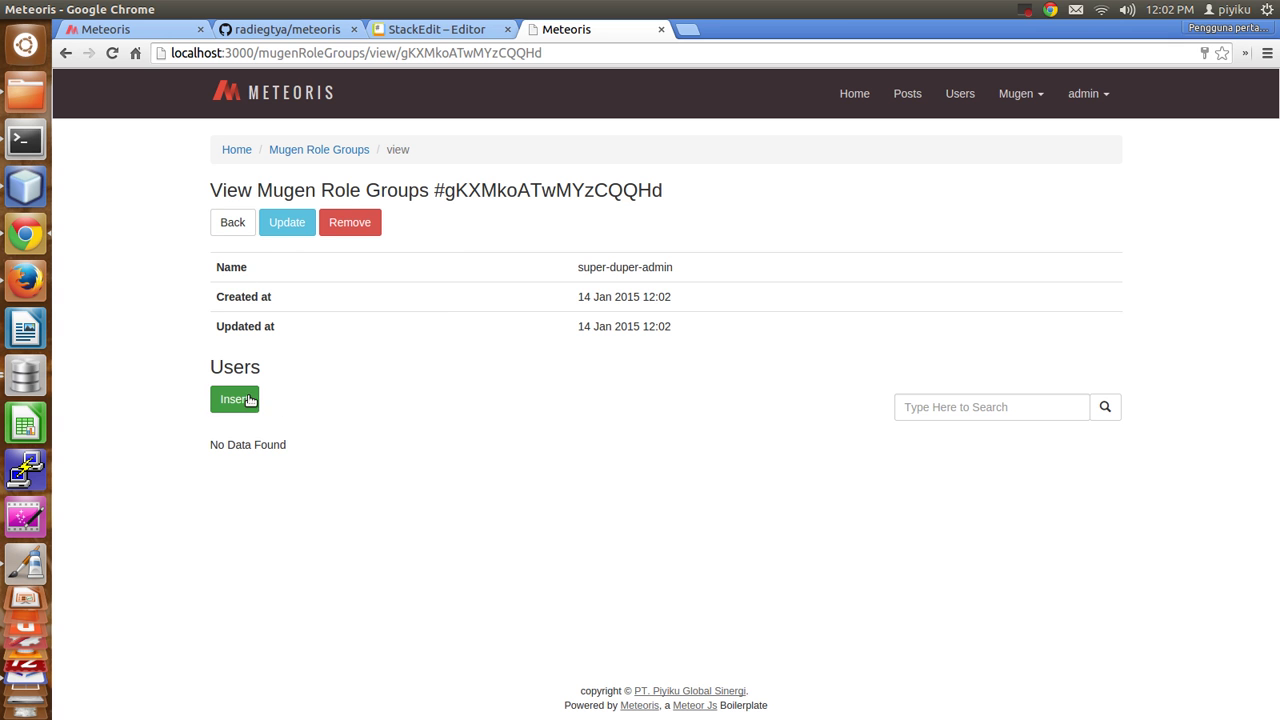
Add user Super Duper Admin with an e-mail and password in the super-duper-admin group.
click(250, 400)
click(290, 243)
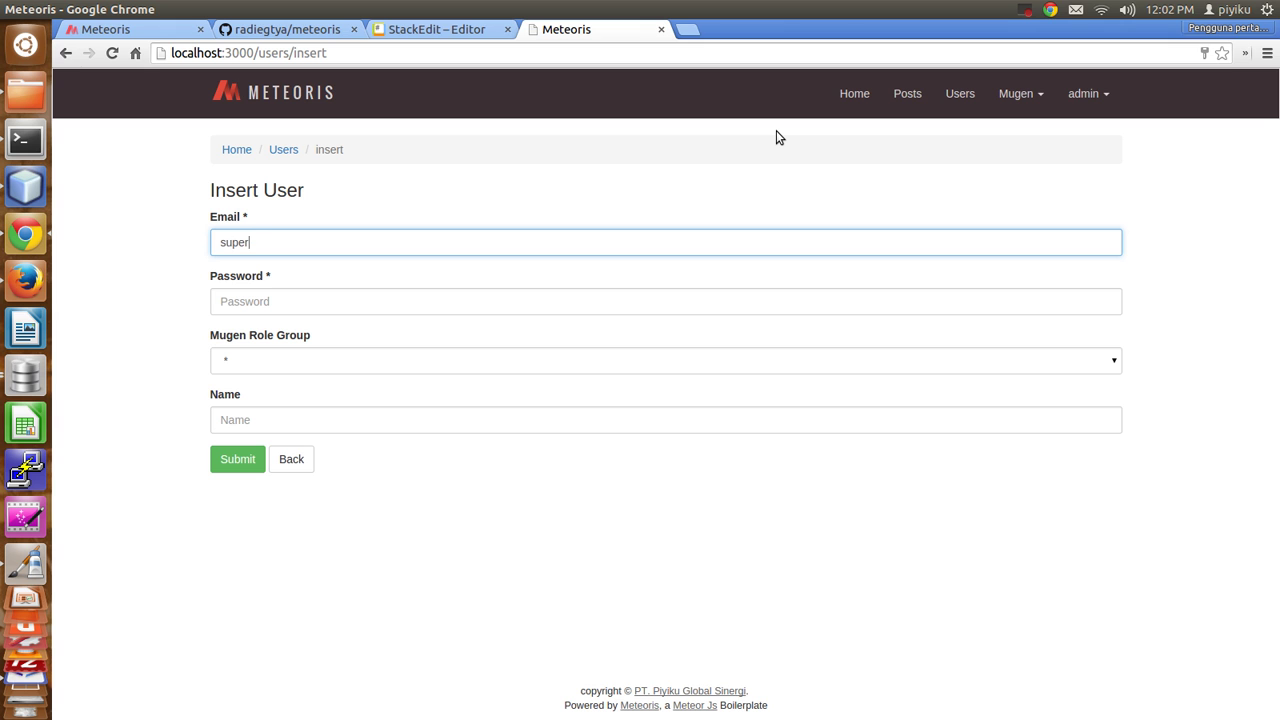
key(Tab)
text(12345)
click(309, 362)
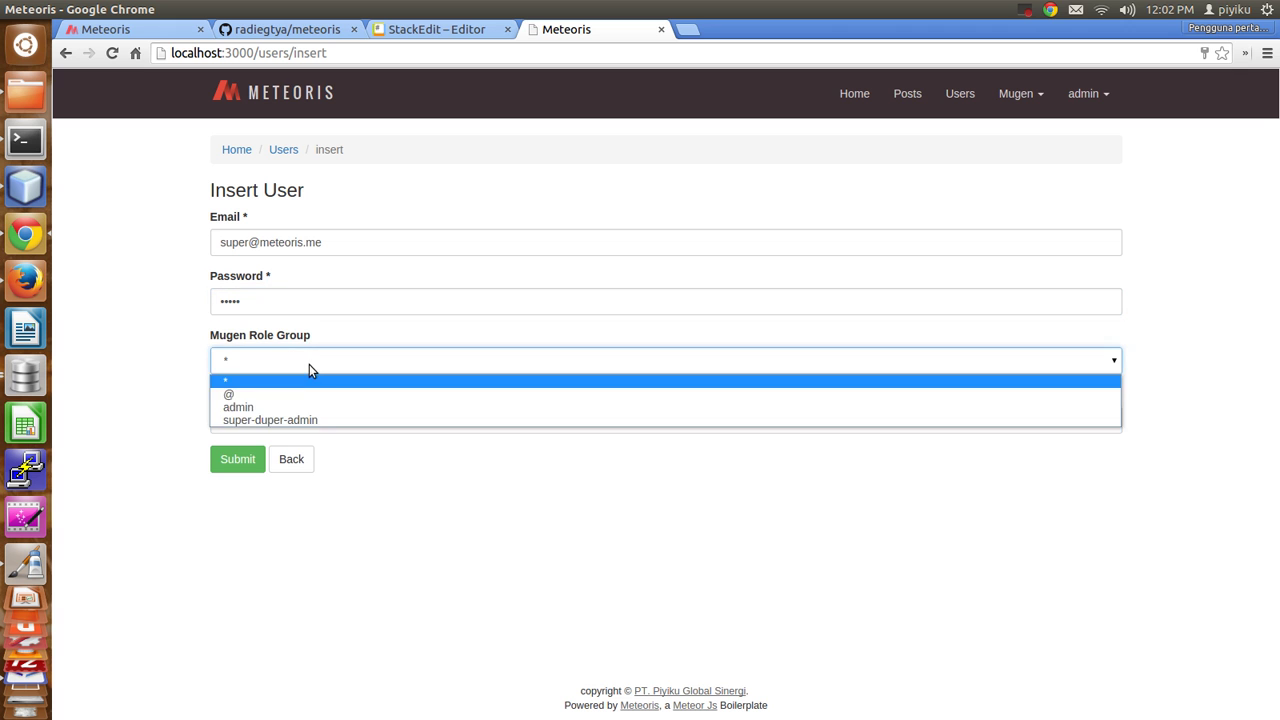
click(284, 421)
click(283, 423)
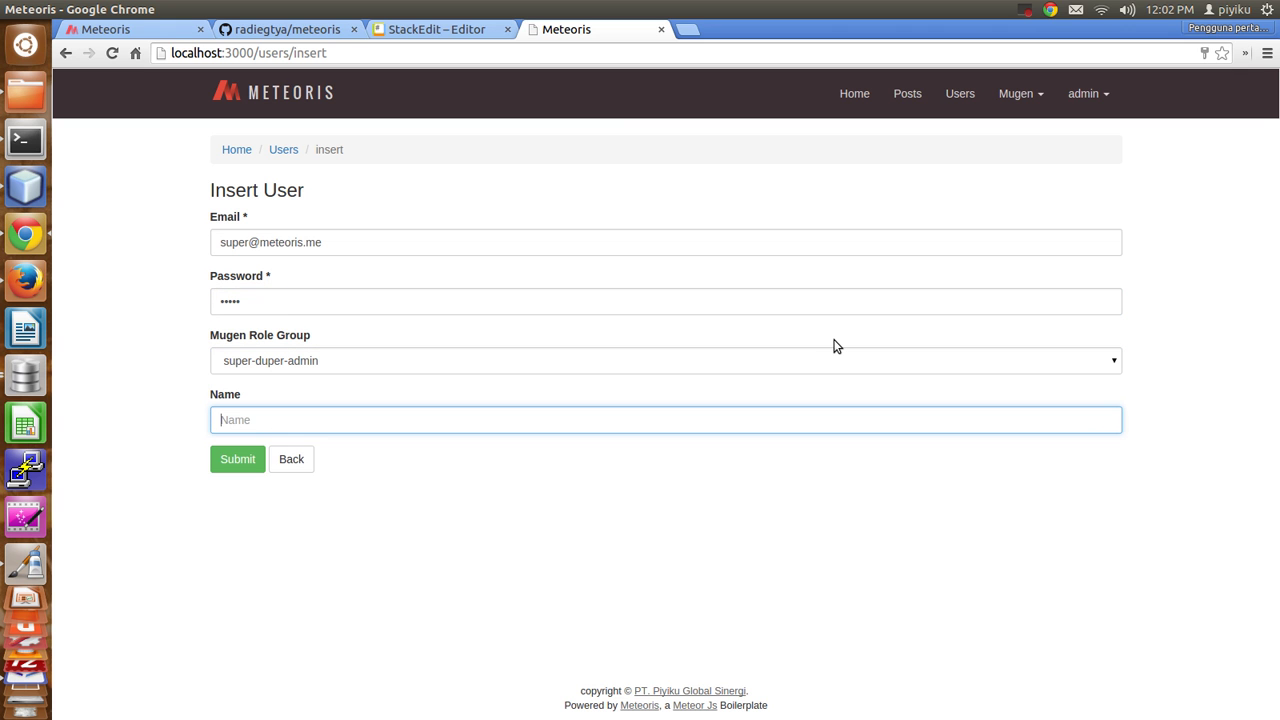
text(Super Duper Admin)
click(236, 463)
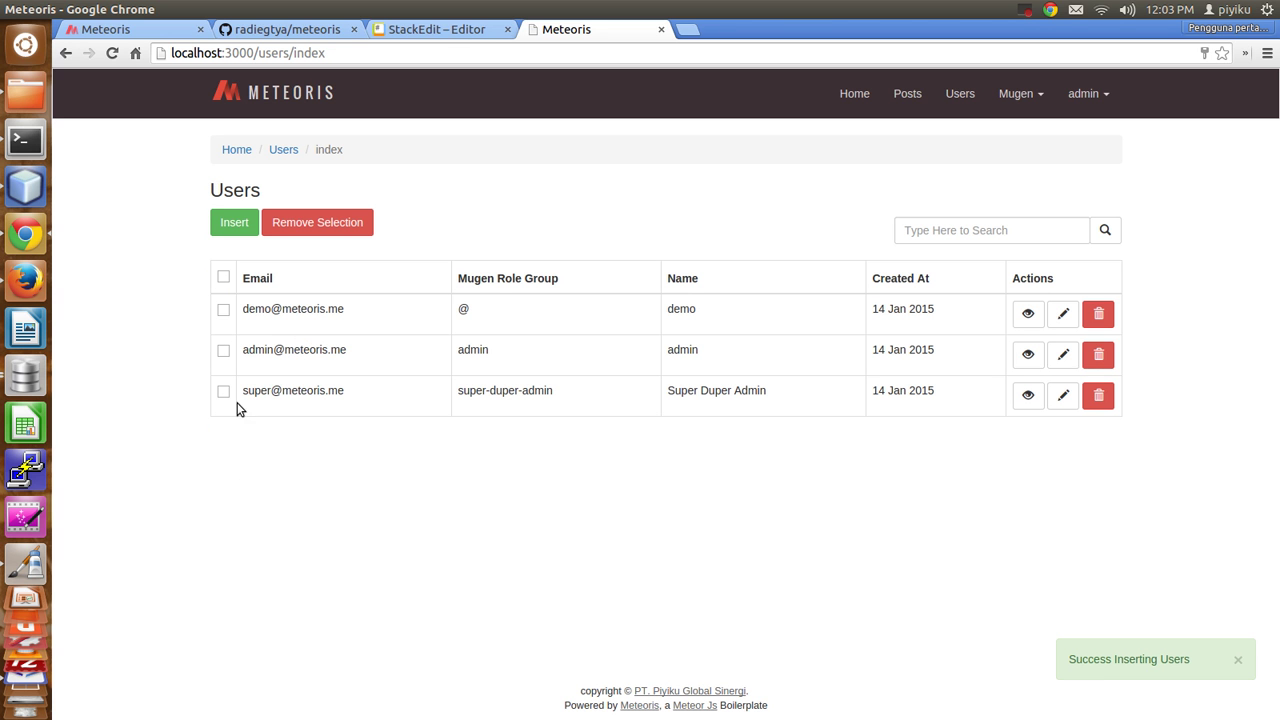
Check the new user's e-mail and super-duper-admin role group in the Users list.
drag(249, 391, 348, 391)
click(366, 397)
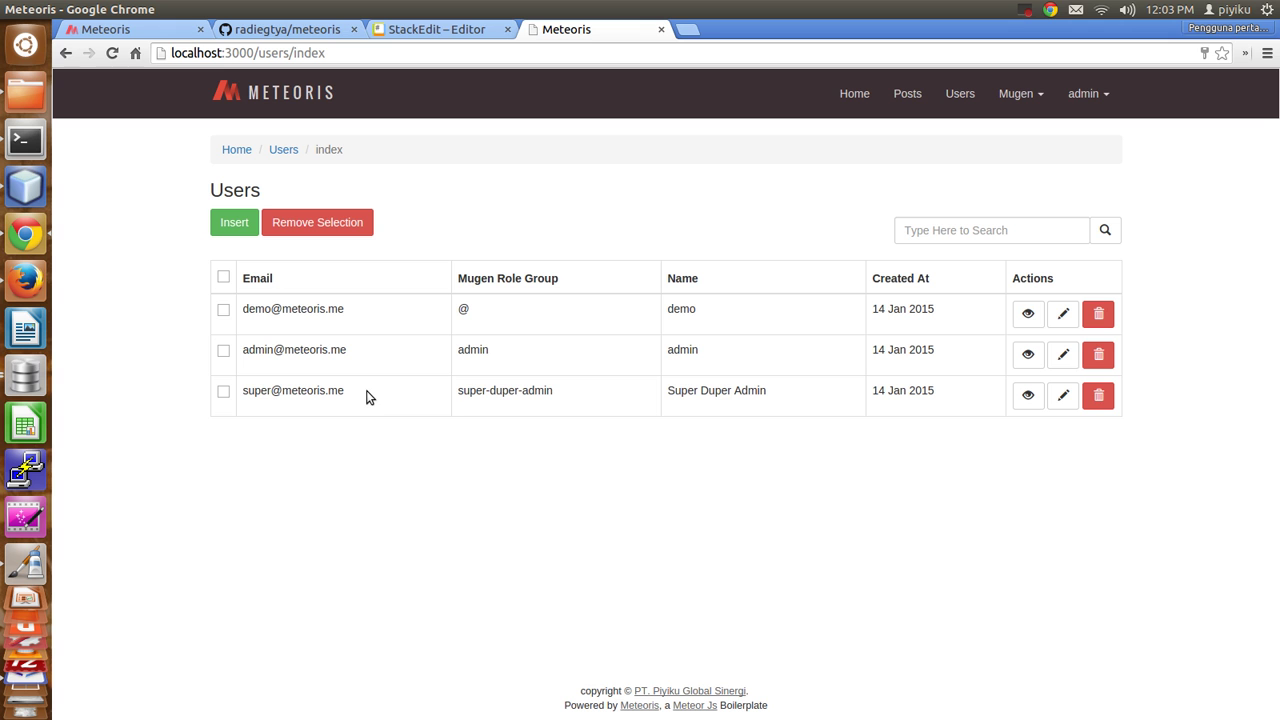
drag(455, 393, 565, 395)
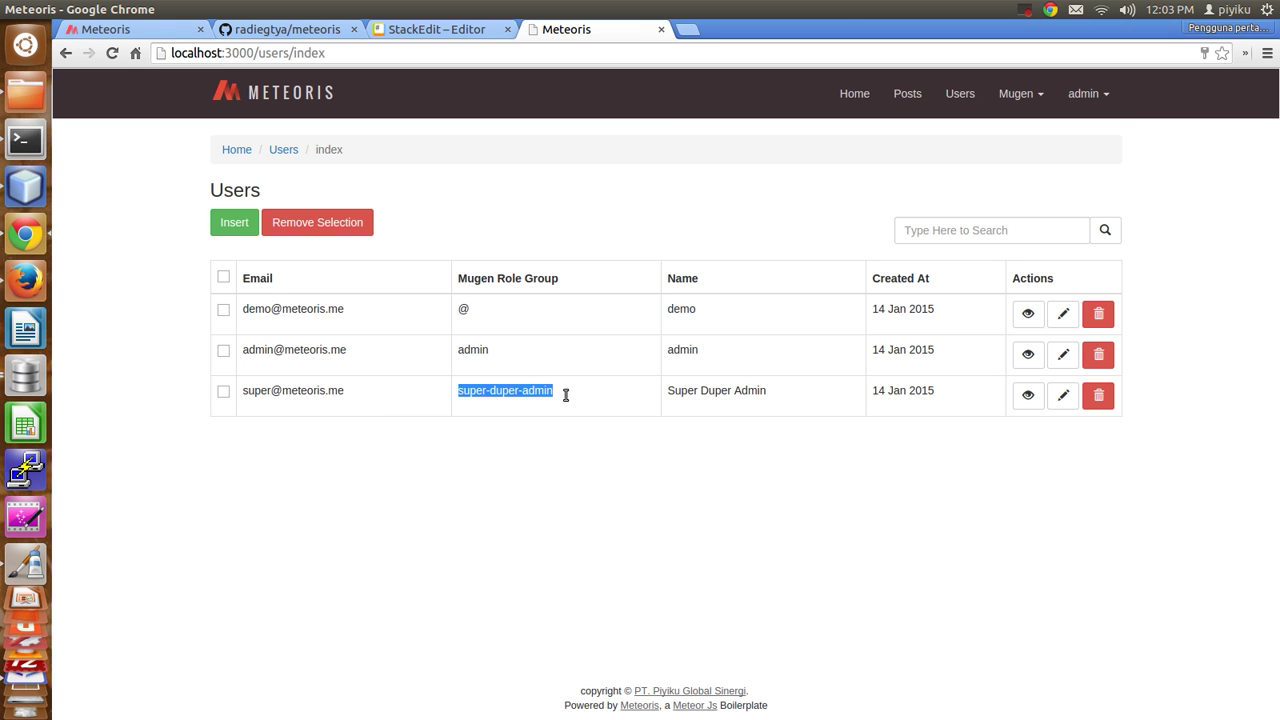
triple_click(791, 462)
click(1216, 417)
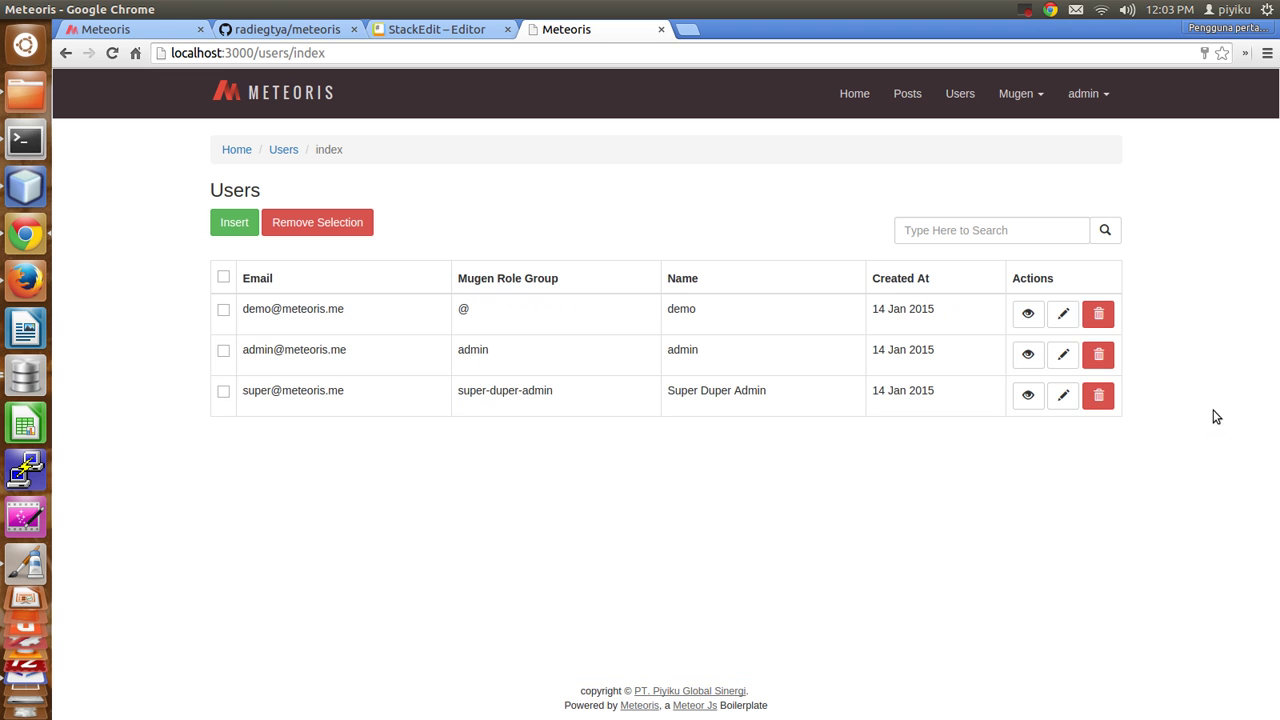
Go to /jobs and view the asd job's detail and edit pages, returning each time.
drag(330, 53, 259, 56)
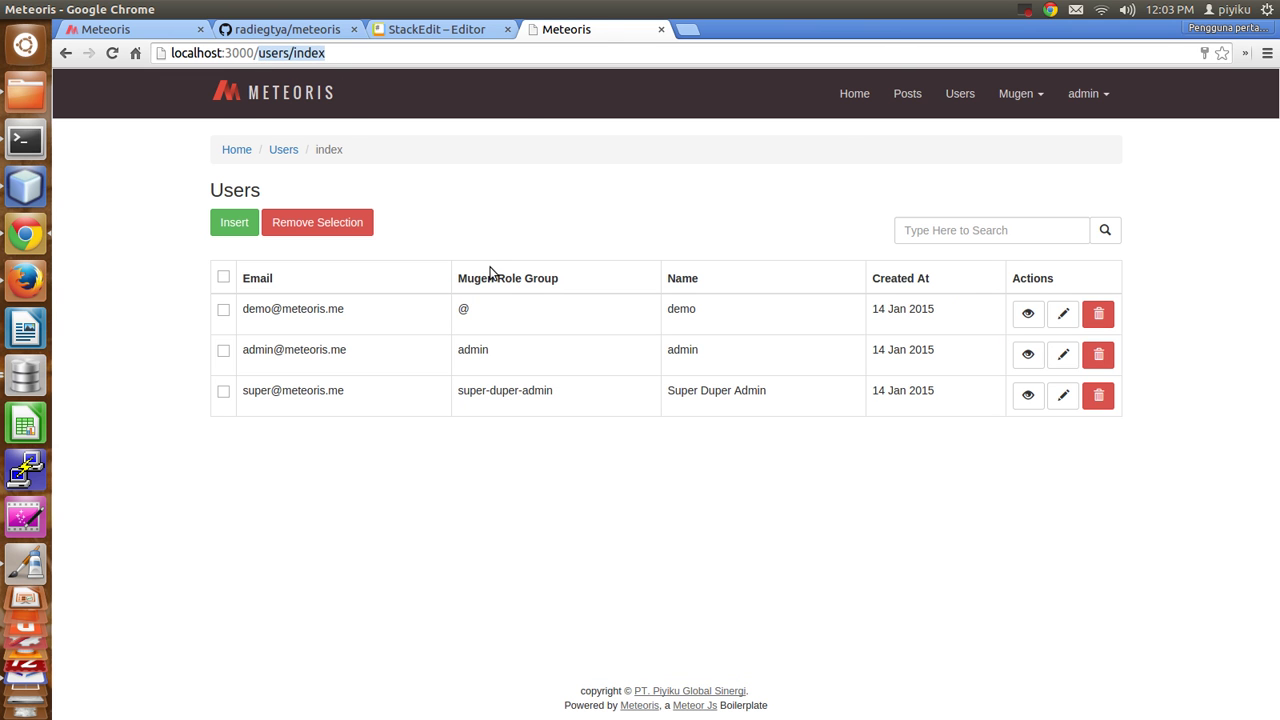
text(jobs)
key(Return)
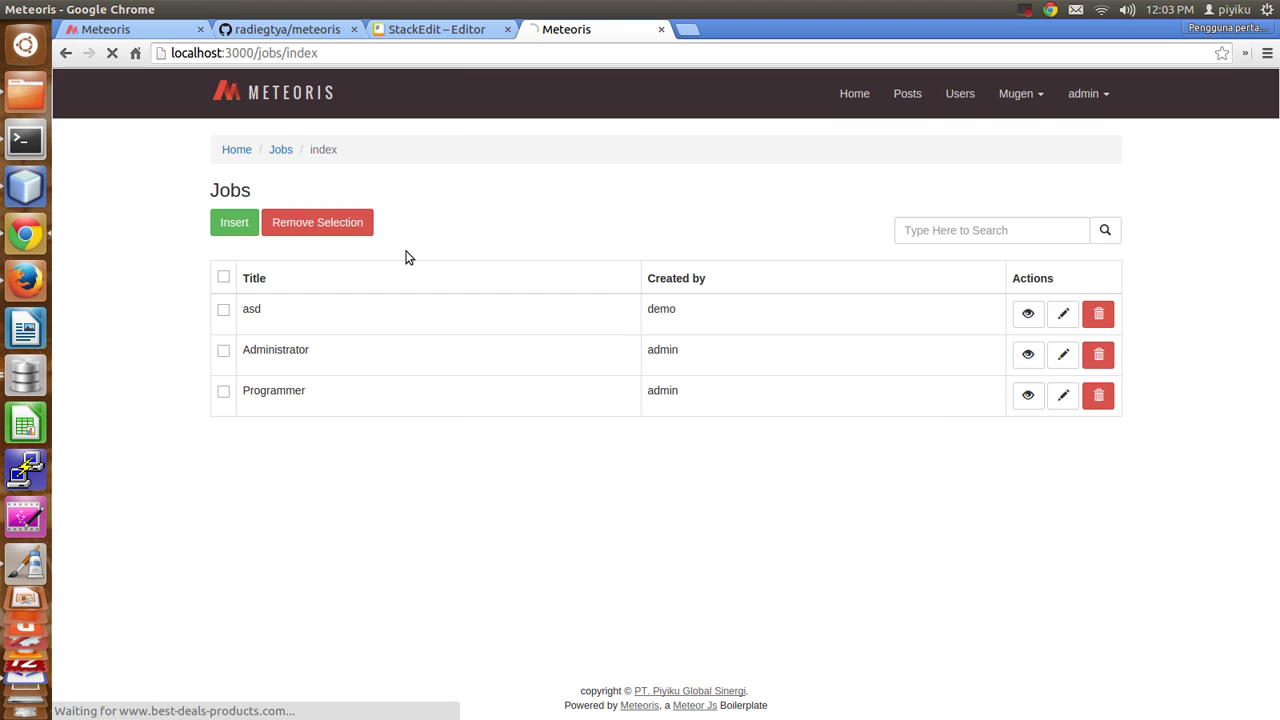
click(1036, 325)
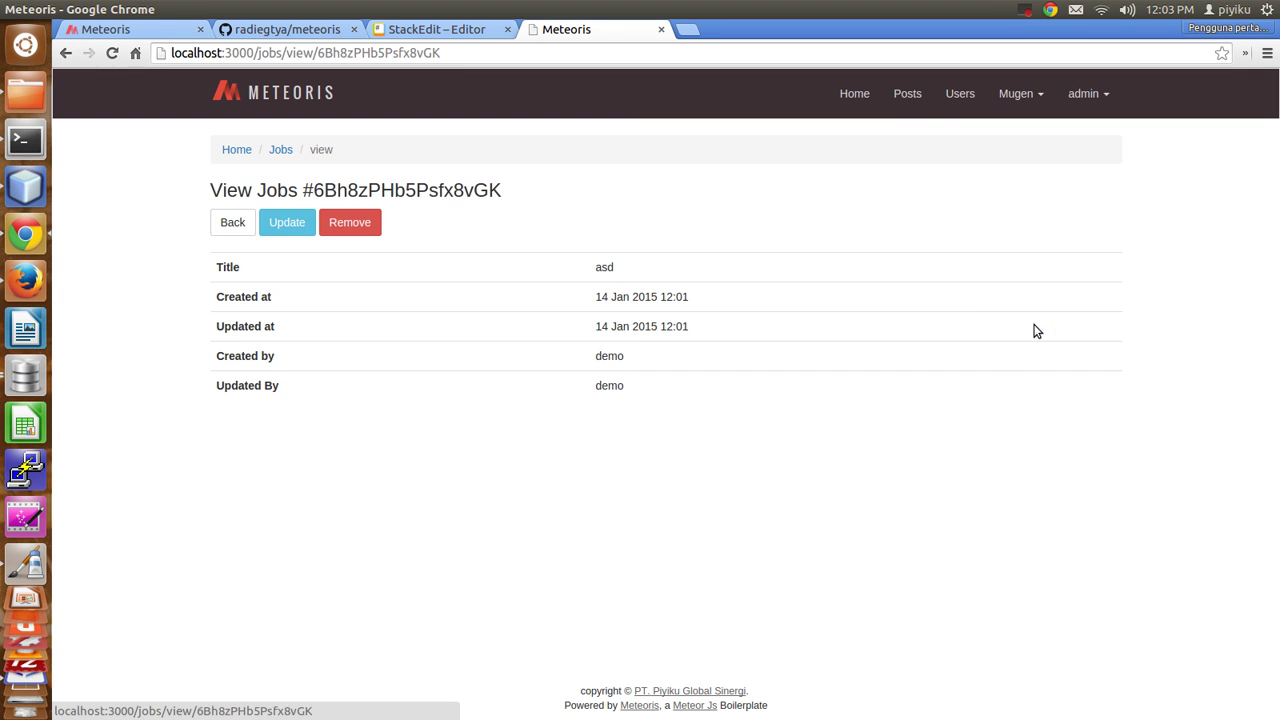
click(230, 218)
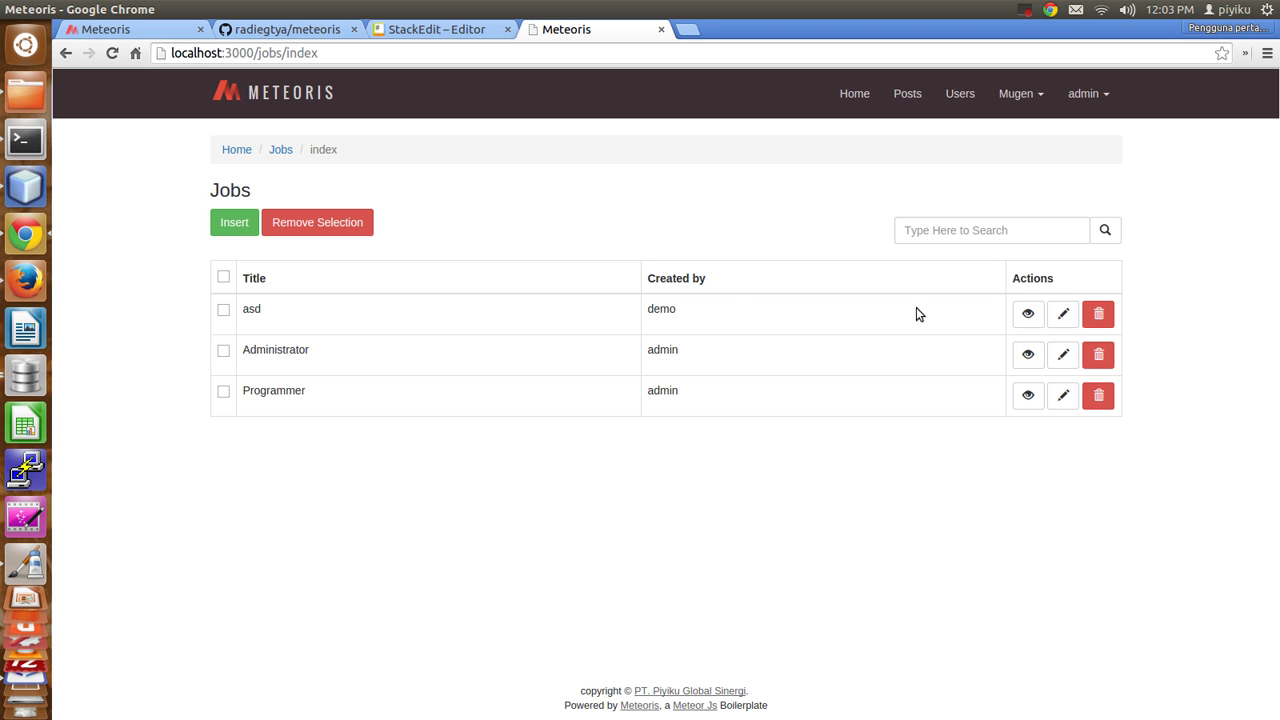
click(1064, 316)
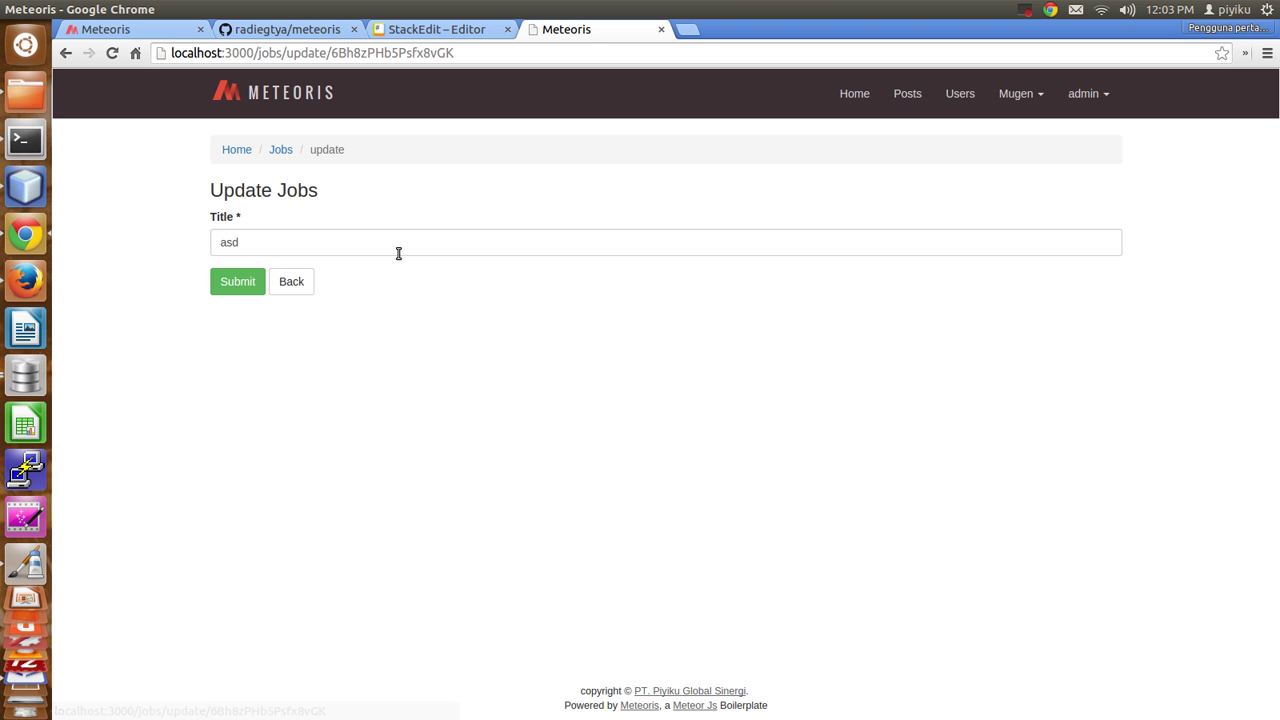
click(297, 284)
Log out of admin and sign in with the Super Duper Admin account's credentials.
click(1083, 94)
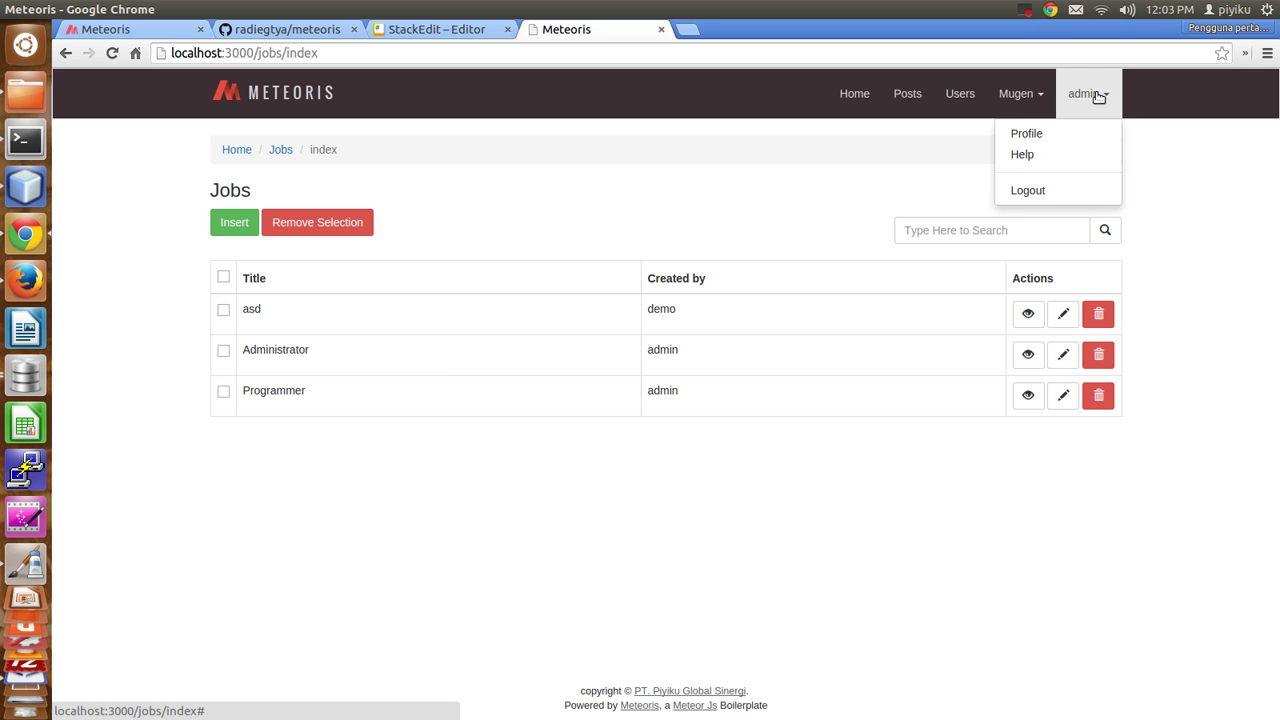
click(1034, 192)
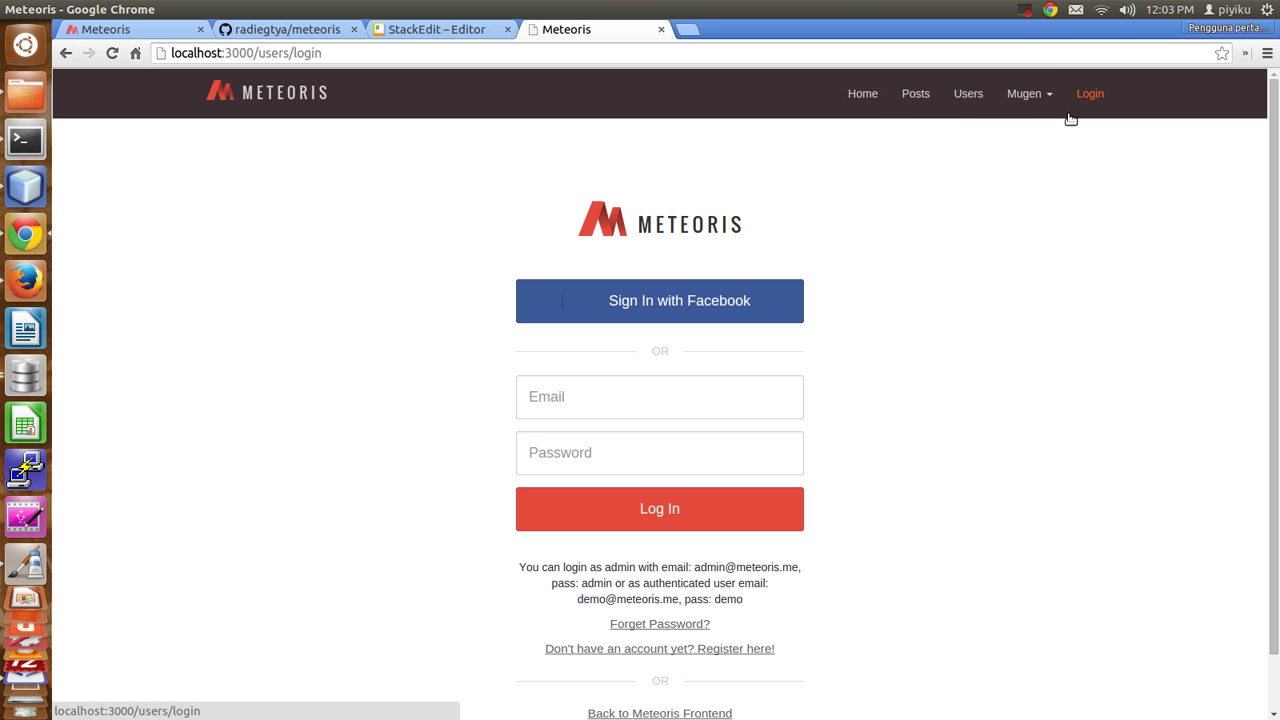
triple_click(752, 386)
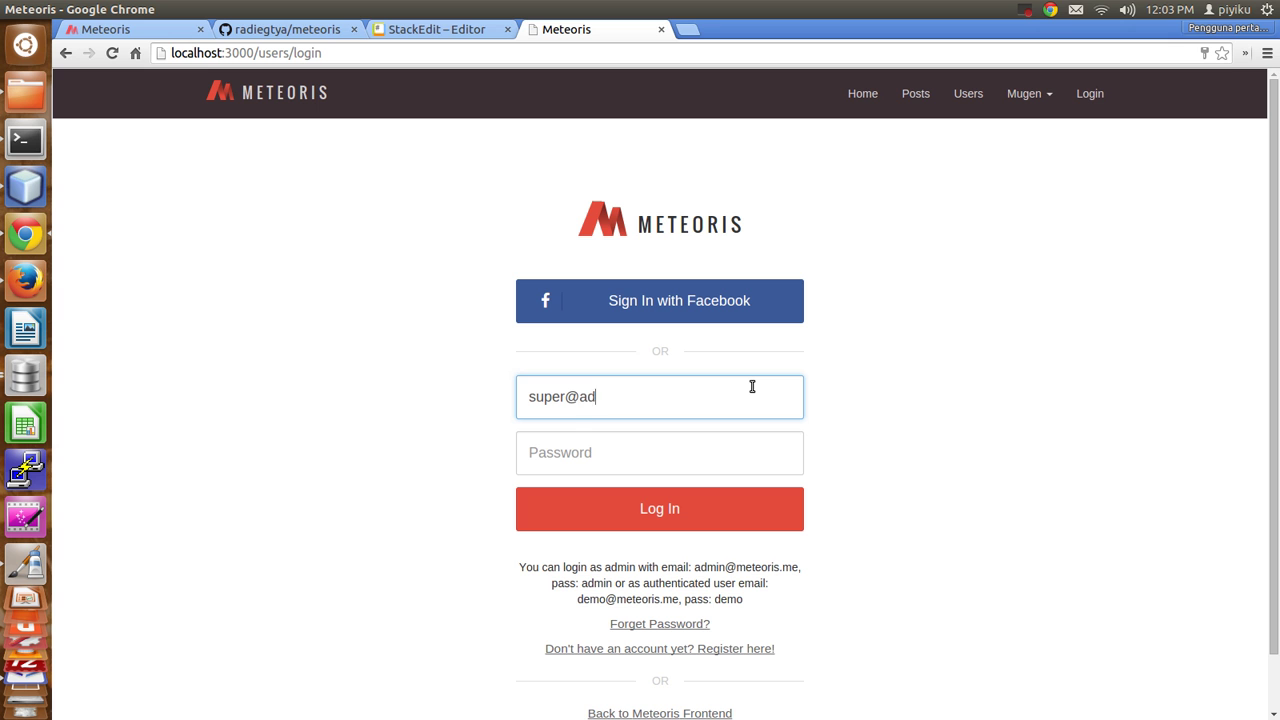
key(Tab)
text(s)
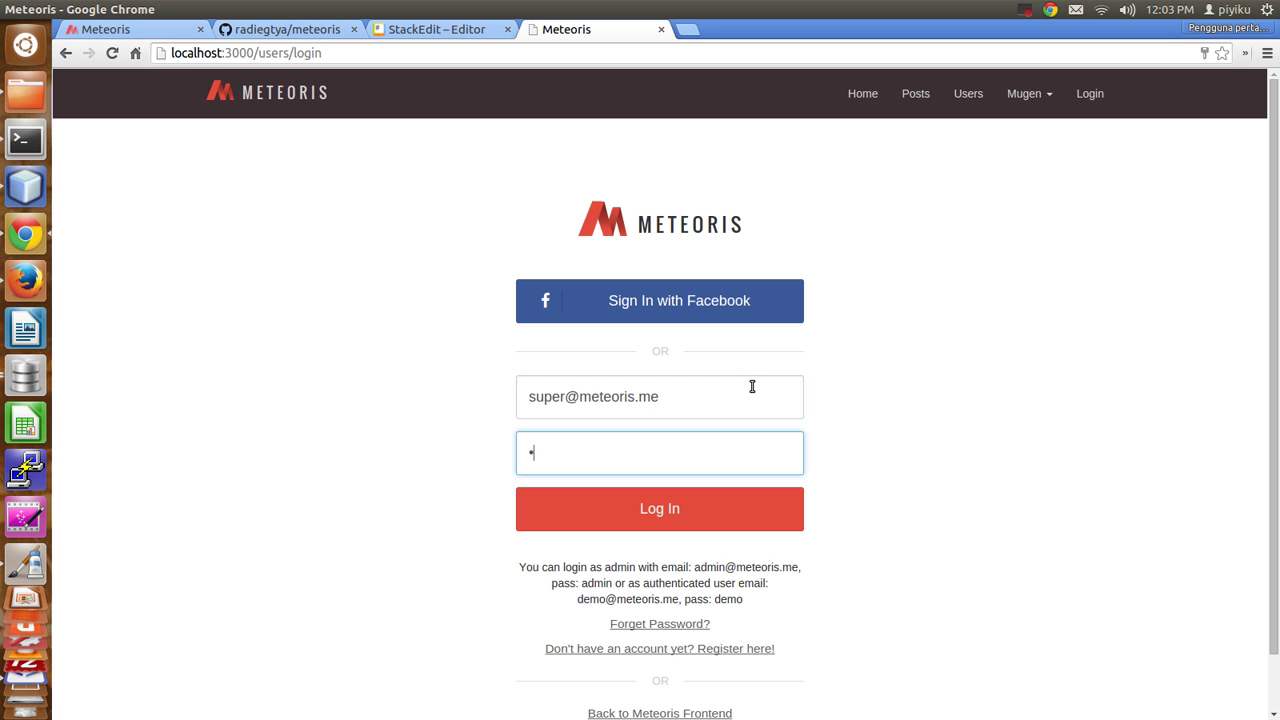
key(Return)
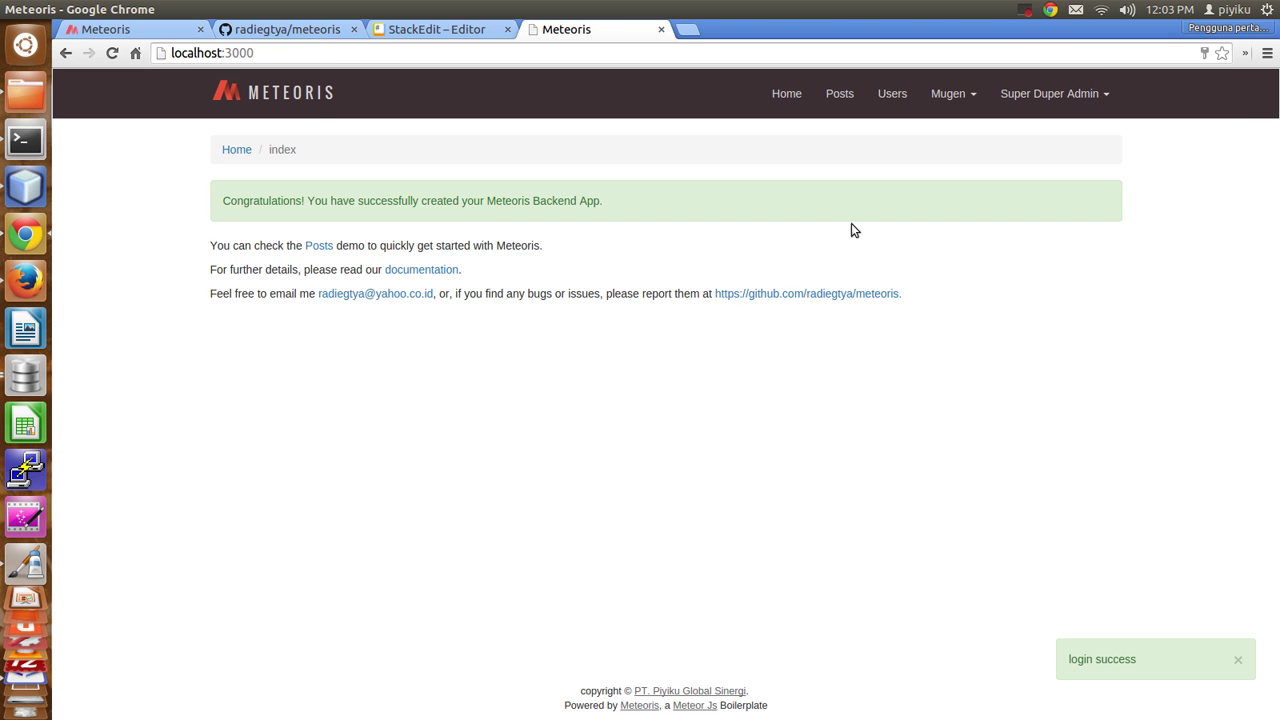
Try inserting a job at /jobs, get 403 Access Forbidden, then open Mugen Role Actions.
click(411, 52)
text(/jobs)
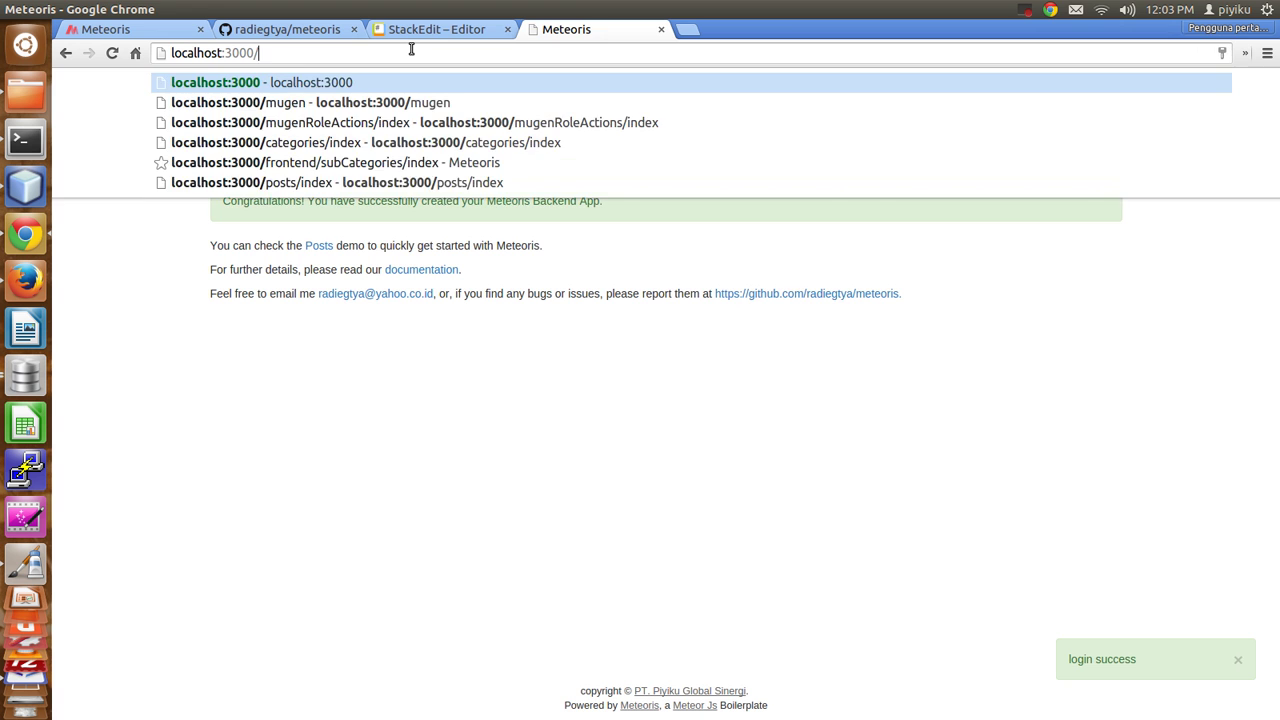
key(Return)
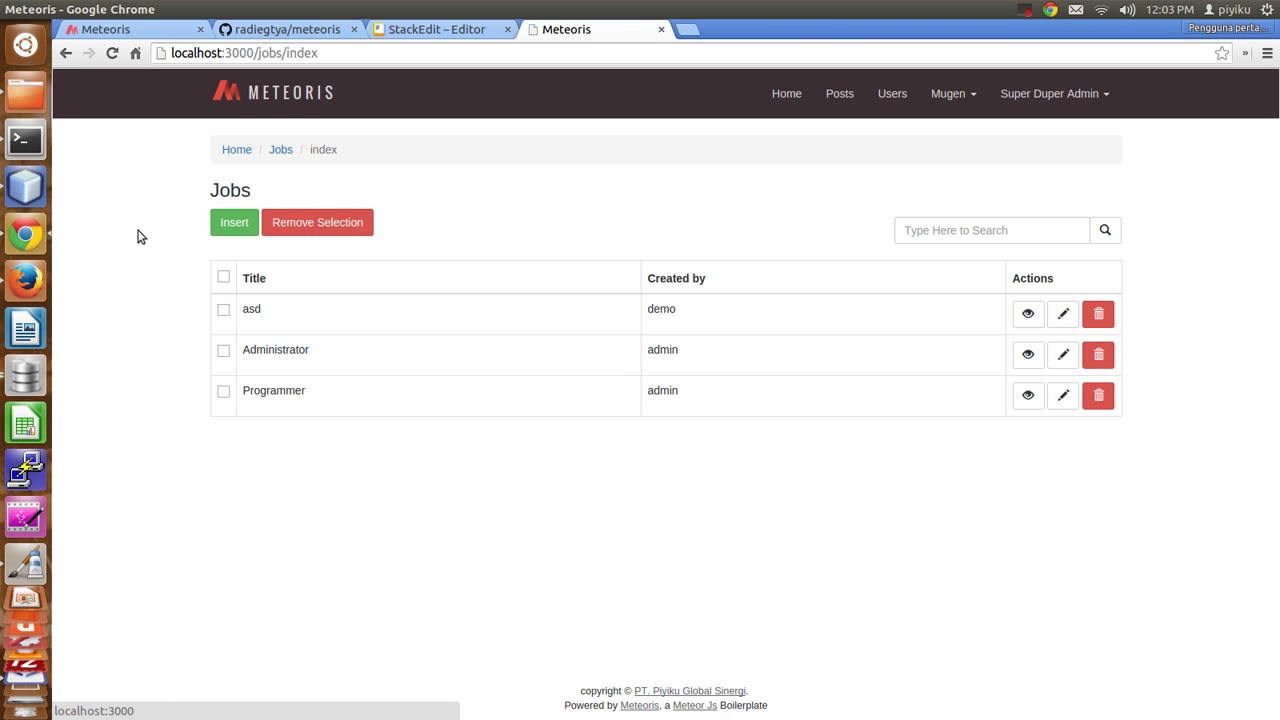
click(228, 222)
triple_click(224, 174)
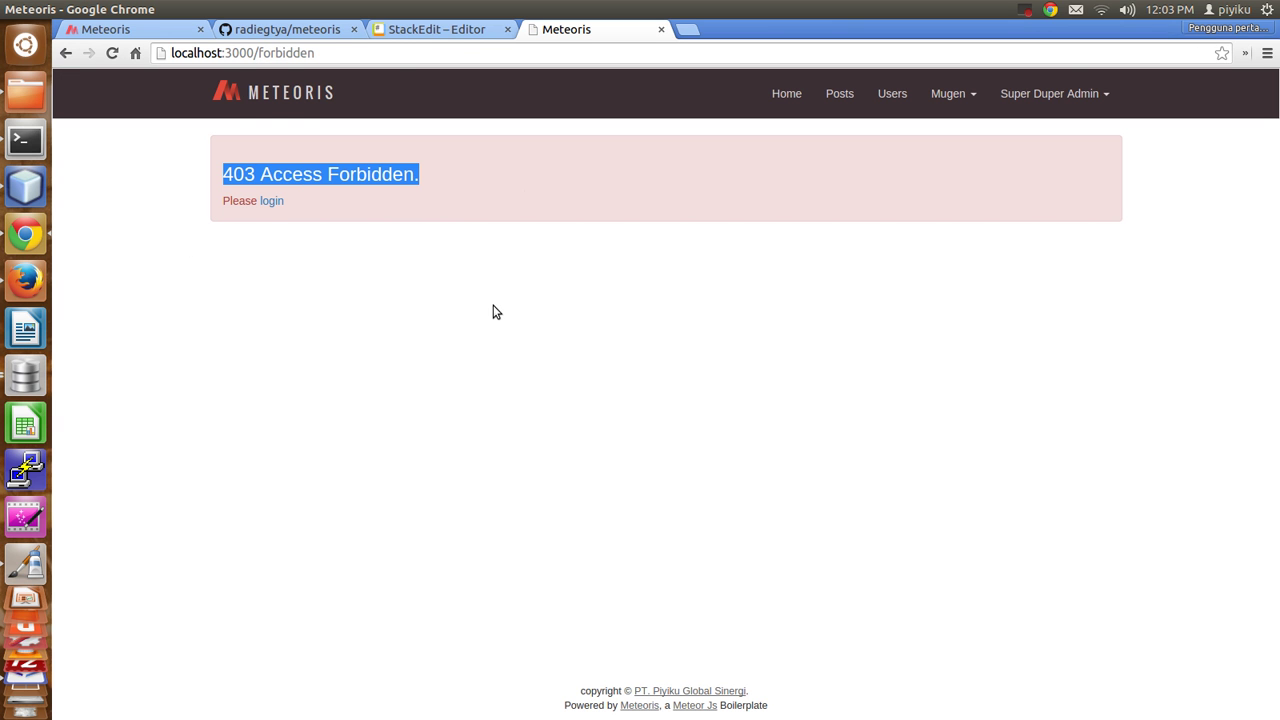
click(505, 330)
click(950, 95)
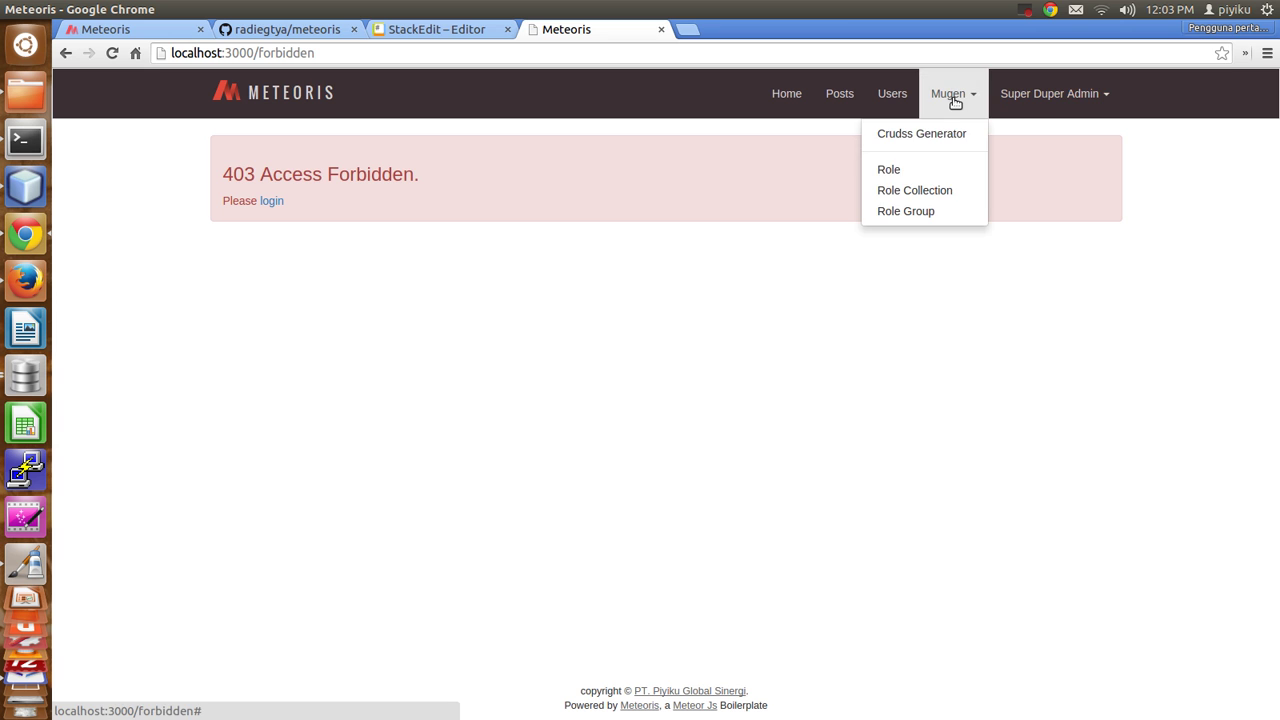
click(890, 170)
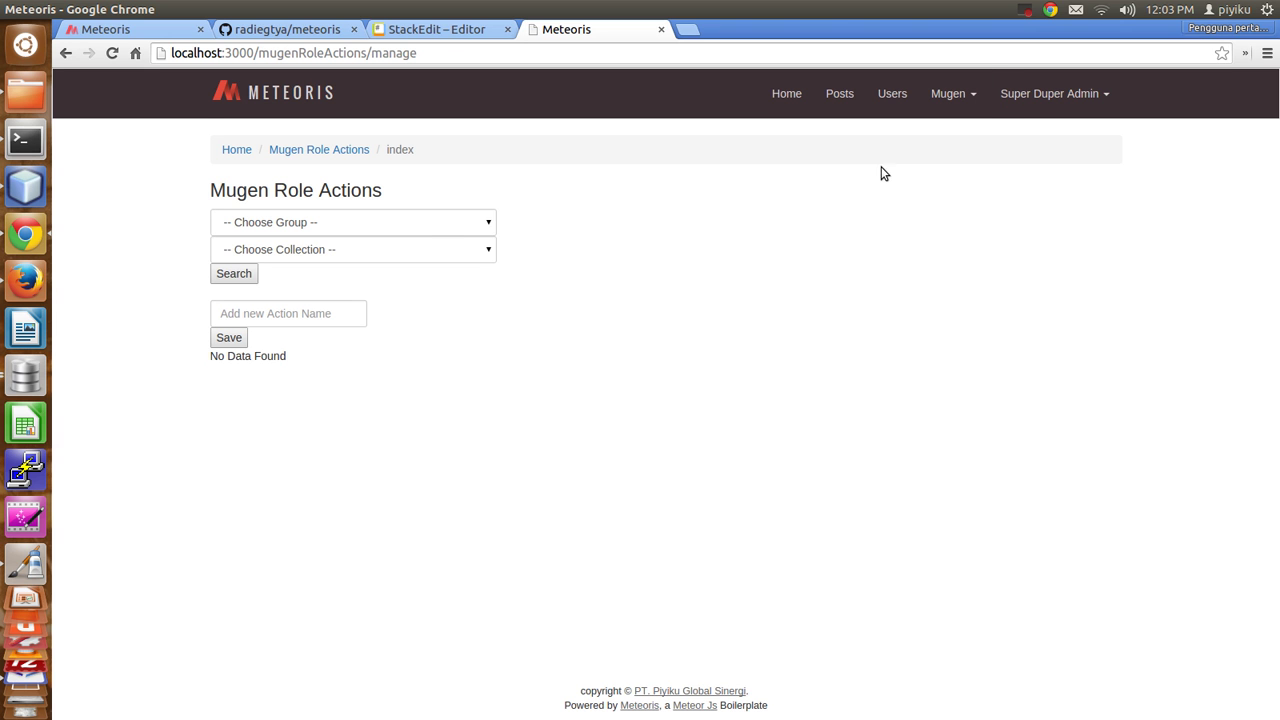
Select group super-duper-admin and collection jobs and search their actions.
click(420, 220)
click(277, 294)
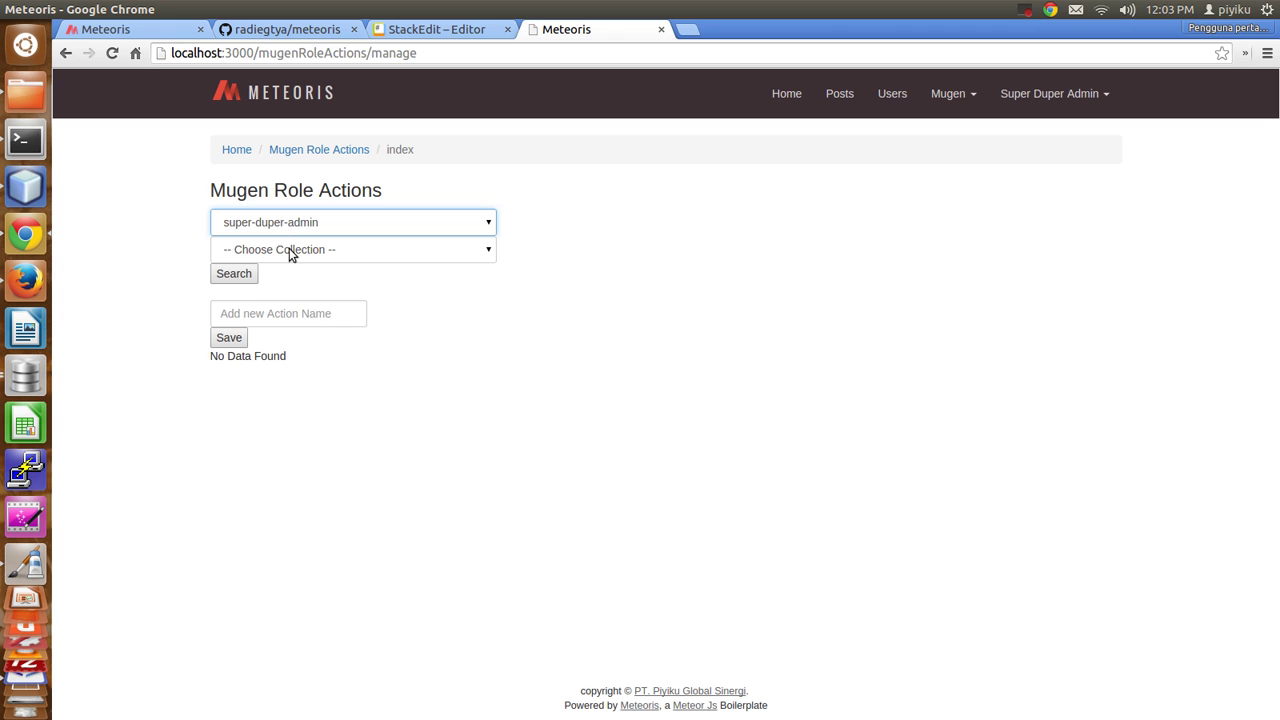
click(294, 249)
click(253, 296)
click(250, 275)
Add and save insert, update and remove actions.
click(266, 309)
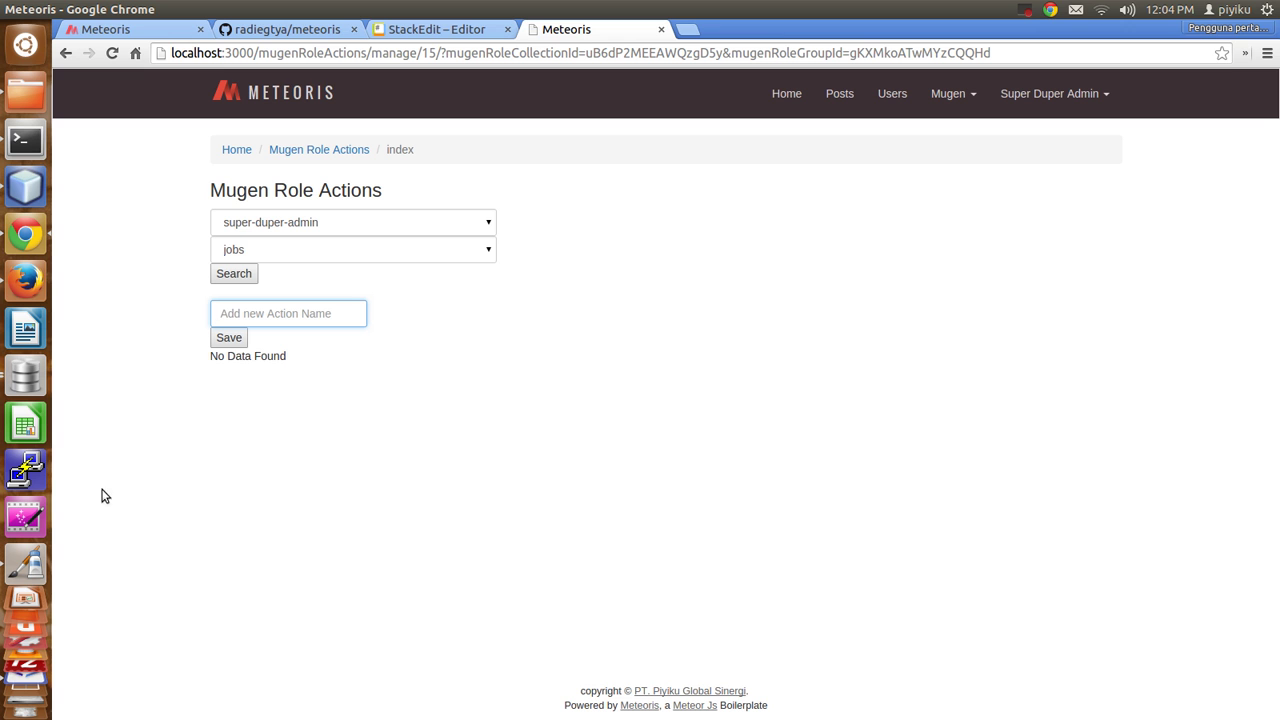
text(insert)
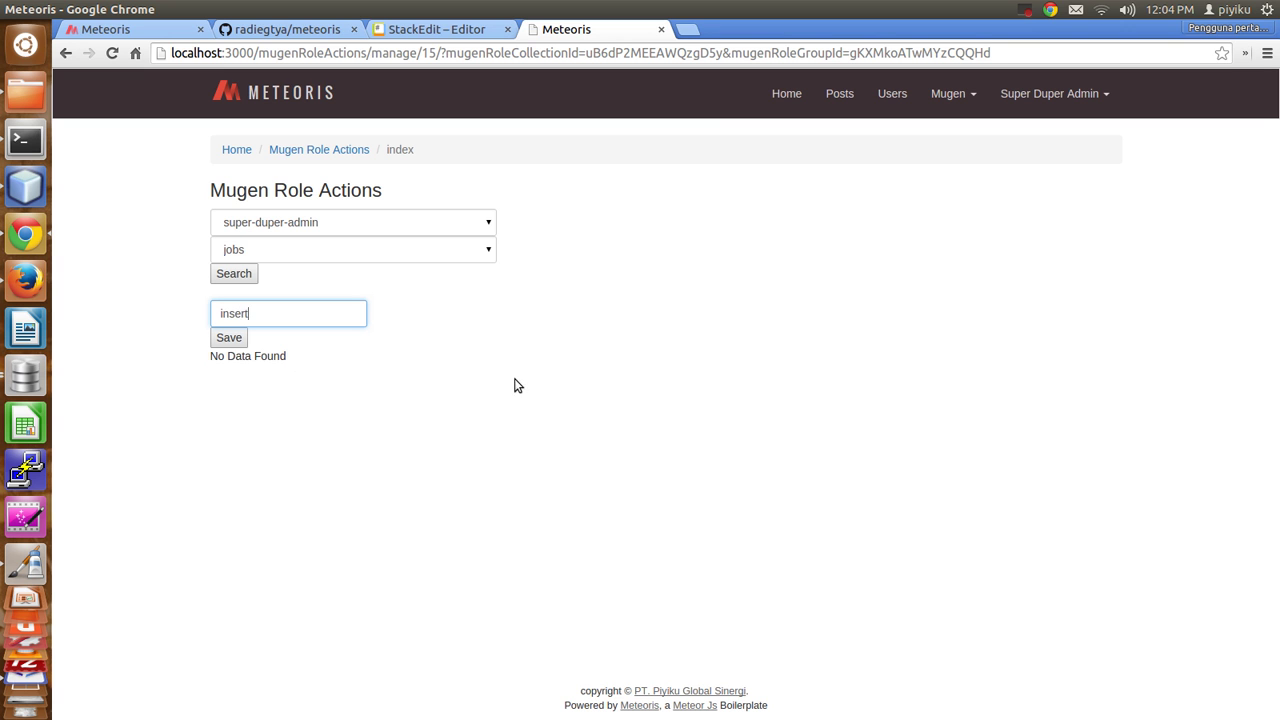
click(234, 339)
click(276, 310)
text(upda)
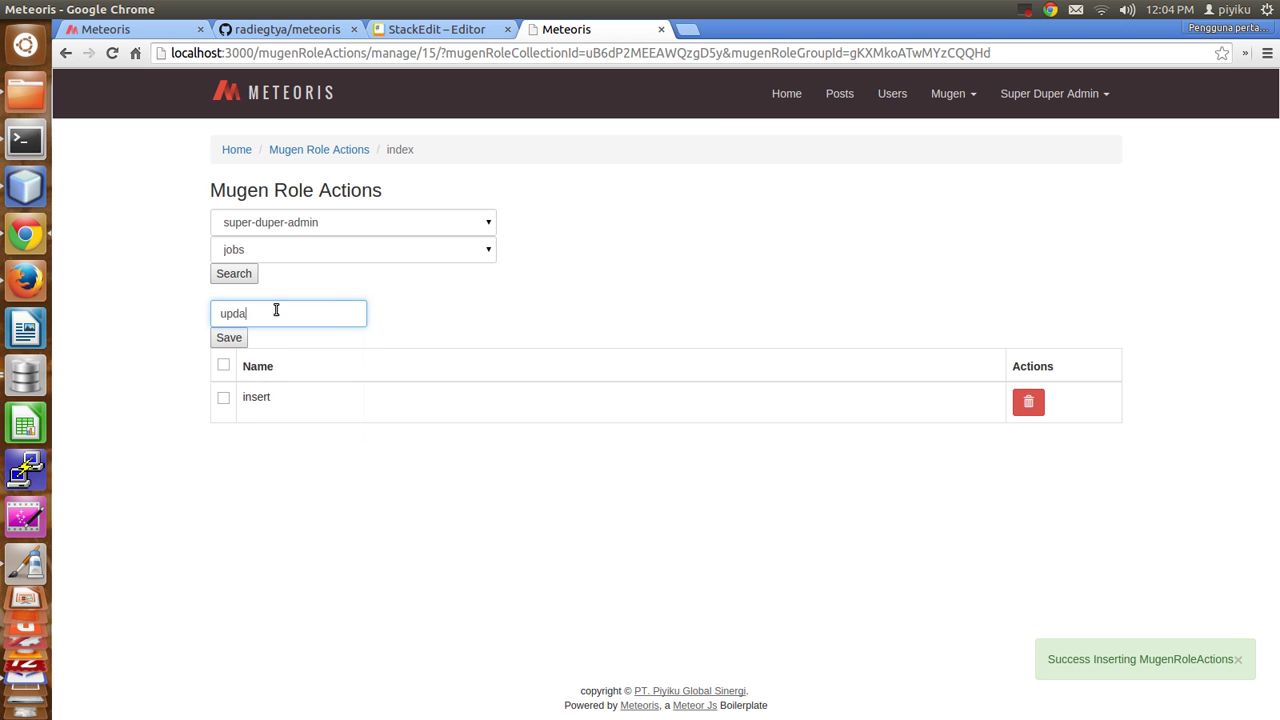
text(te)
click(231, 340)
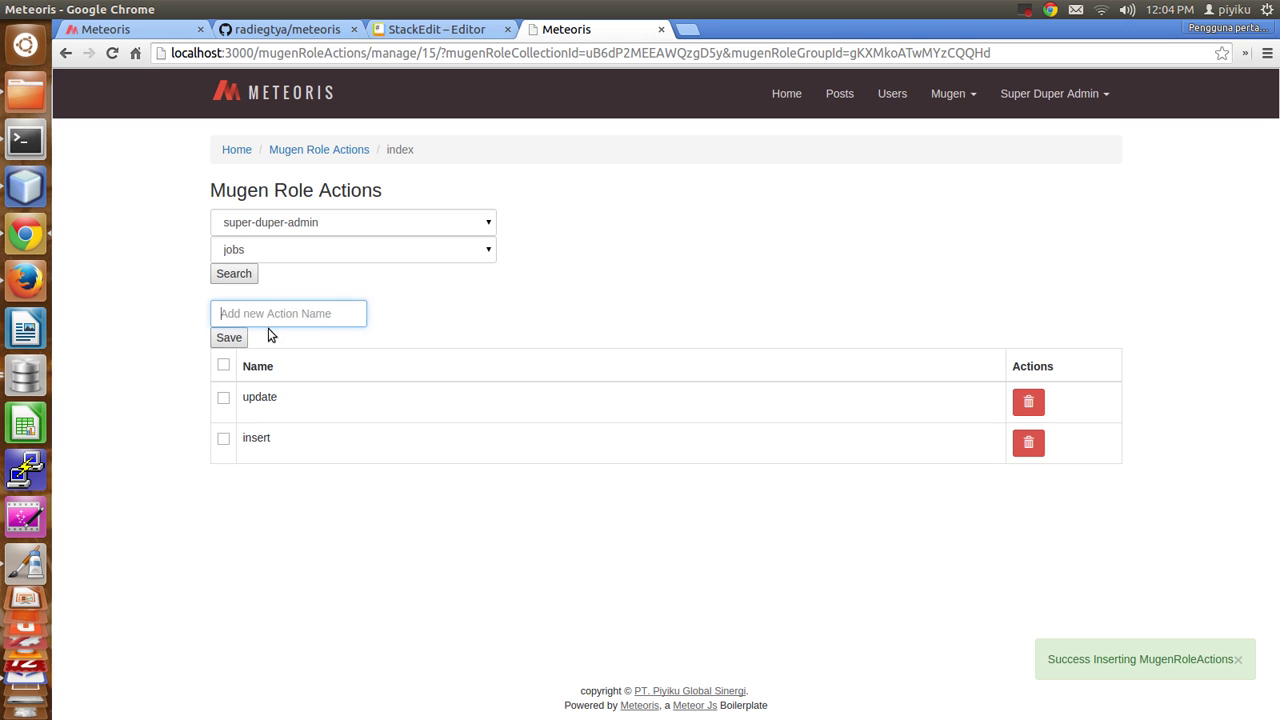
click(282, 315)
text(remove)
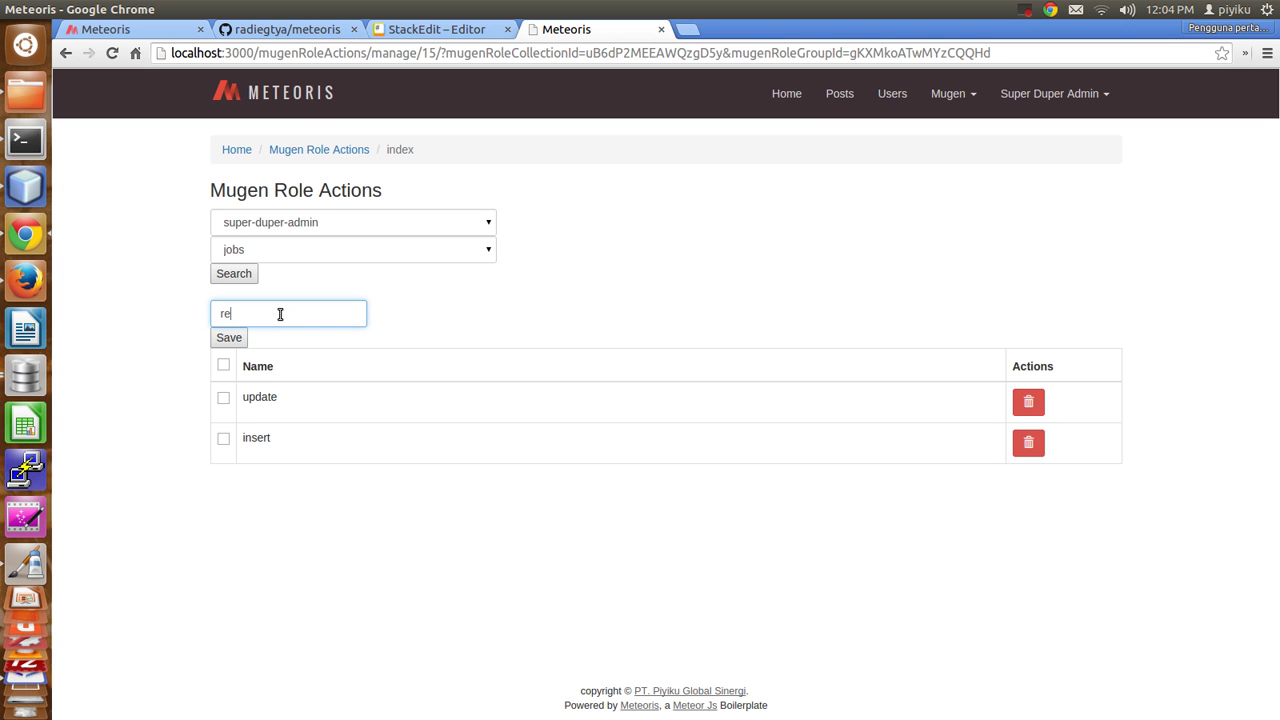
click(229, 337)
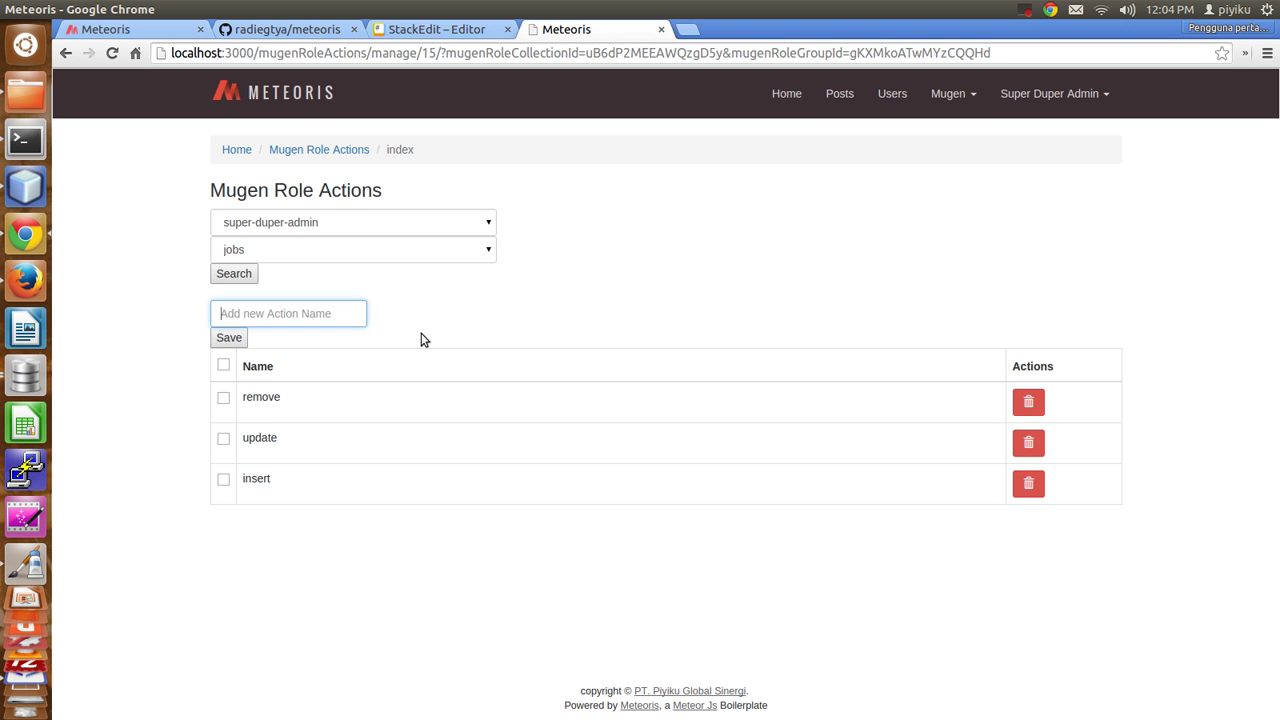
drag(1072, 53, 257, 77)
Go to the jobs list, open the new job form, and leave it without saving.
text(jobs/)
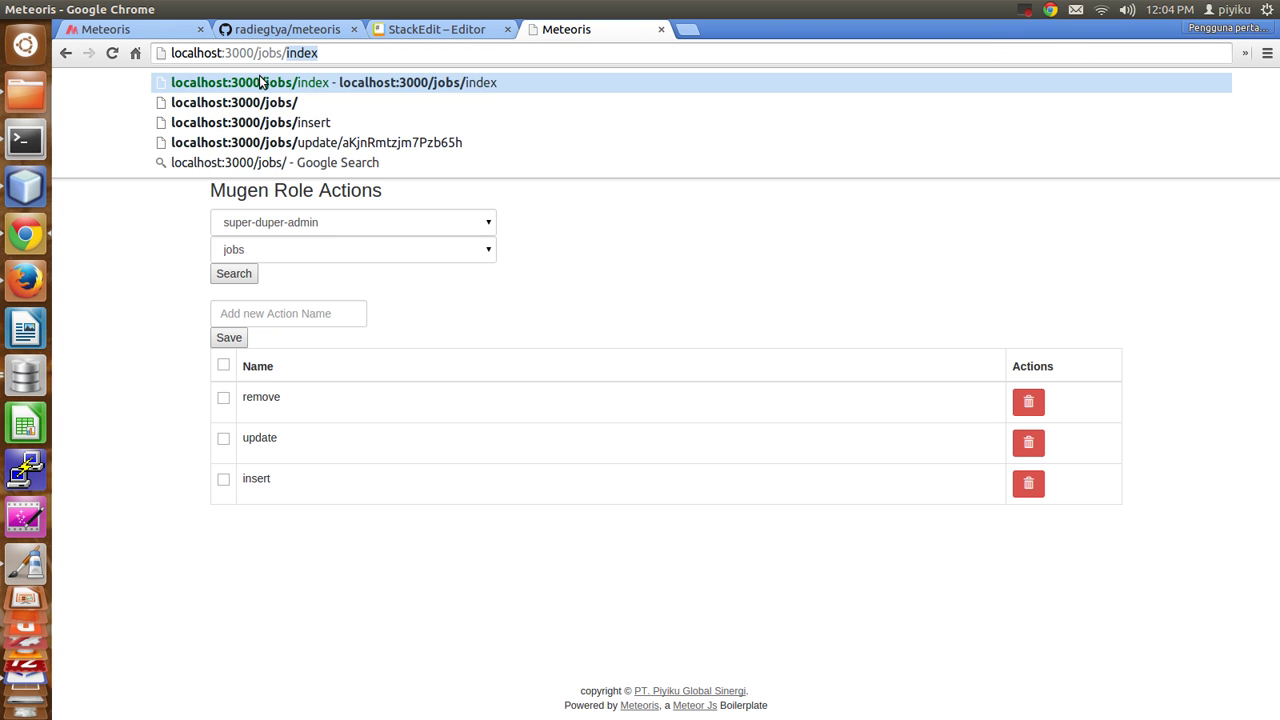
key(Return)
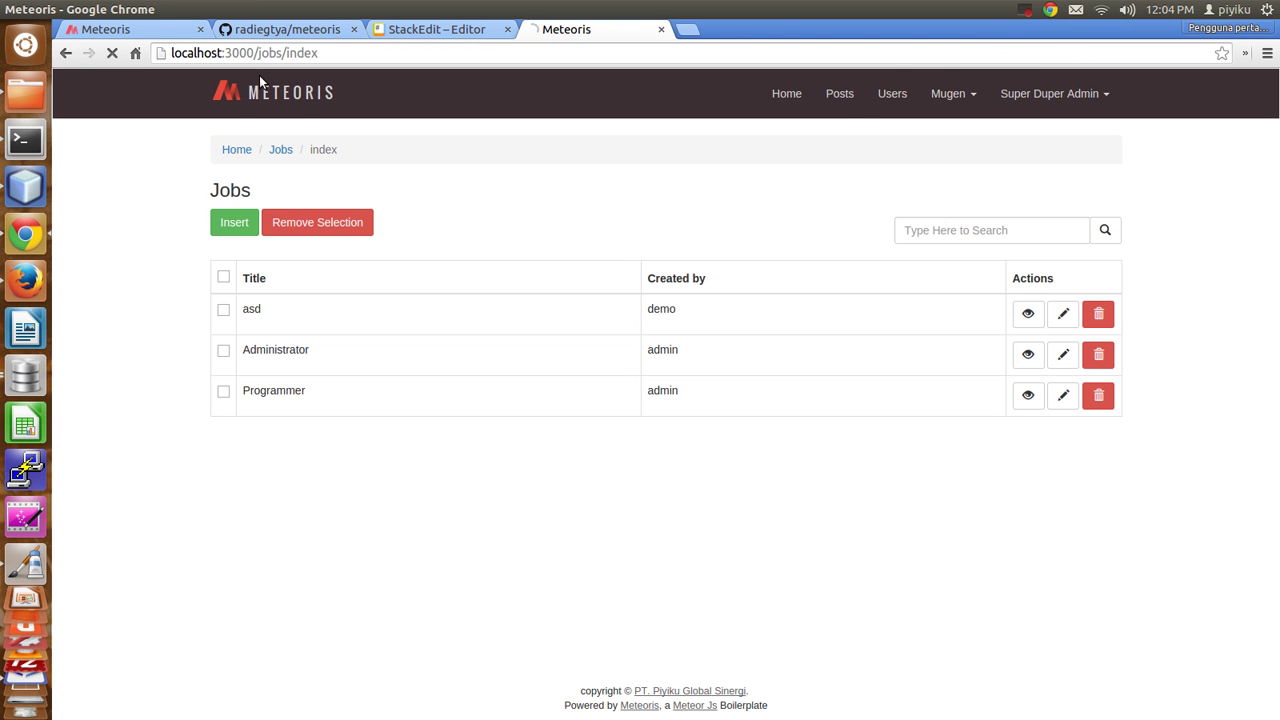
click(234, 222)
click(251, 240)
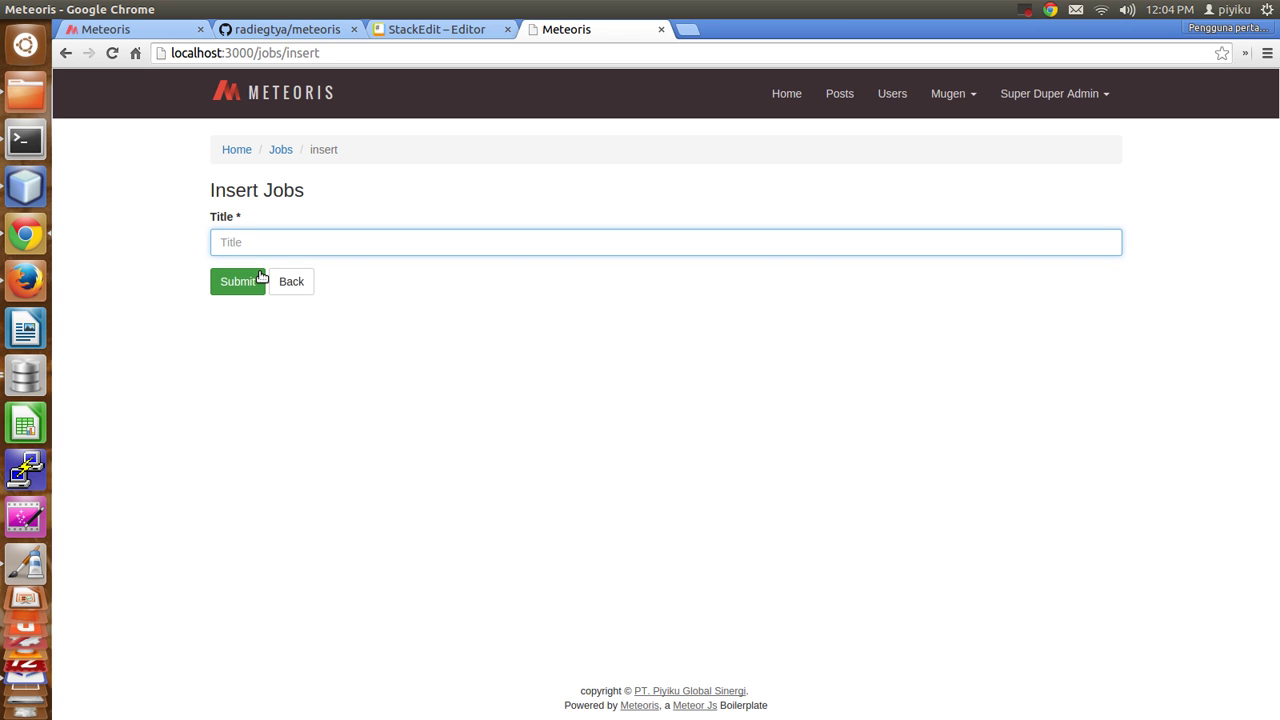
click(289, 281)
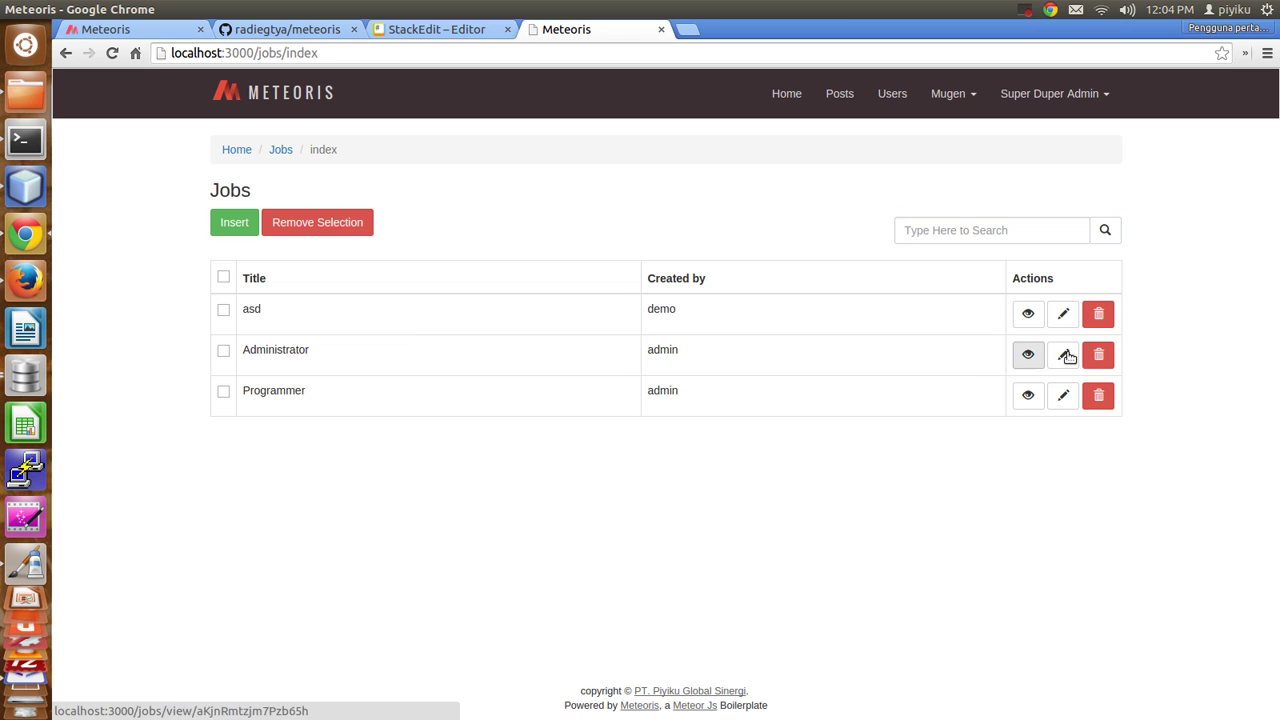
Rename the asd job to Football Player, then delete it from the Jobs list.
click(1064, 310)
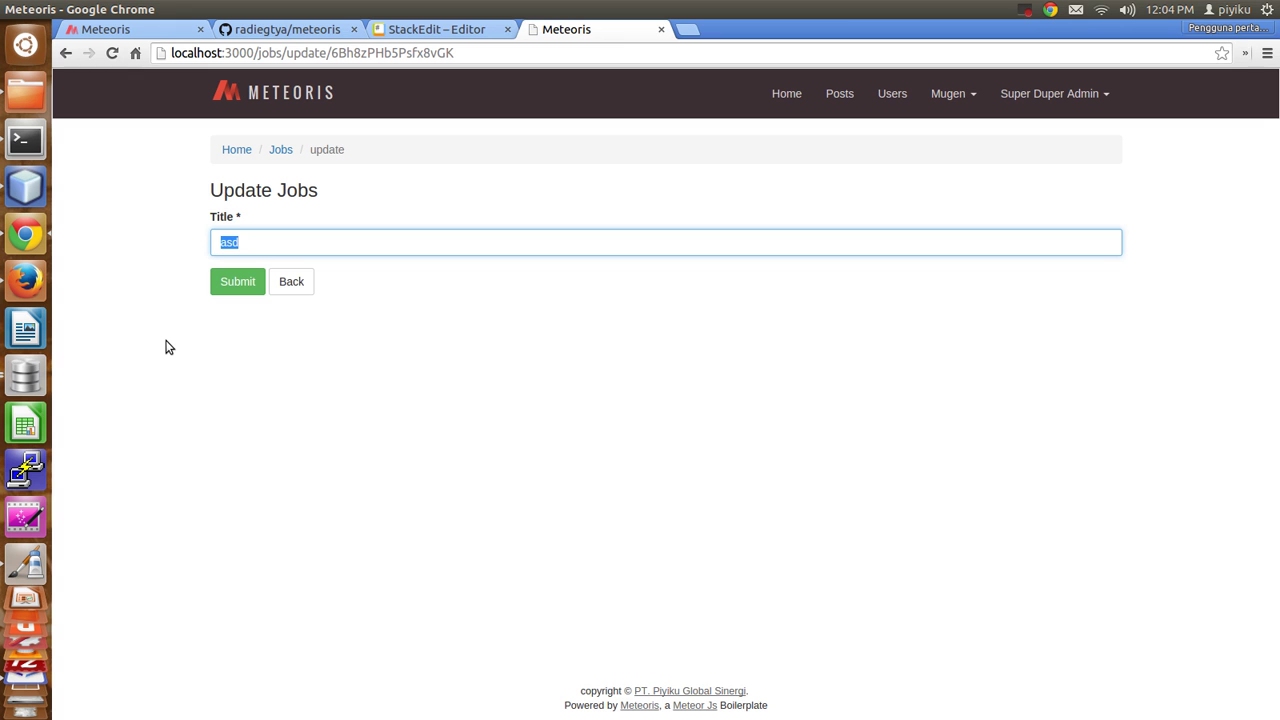
text(S)
key(Return)
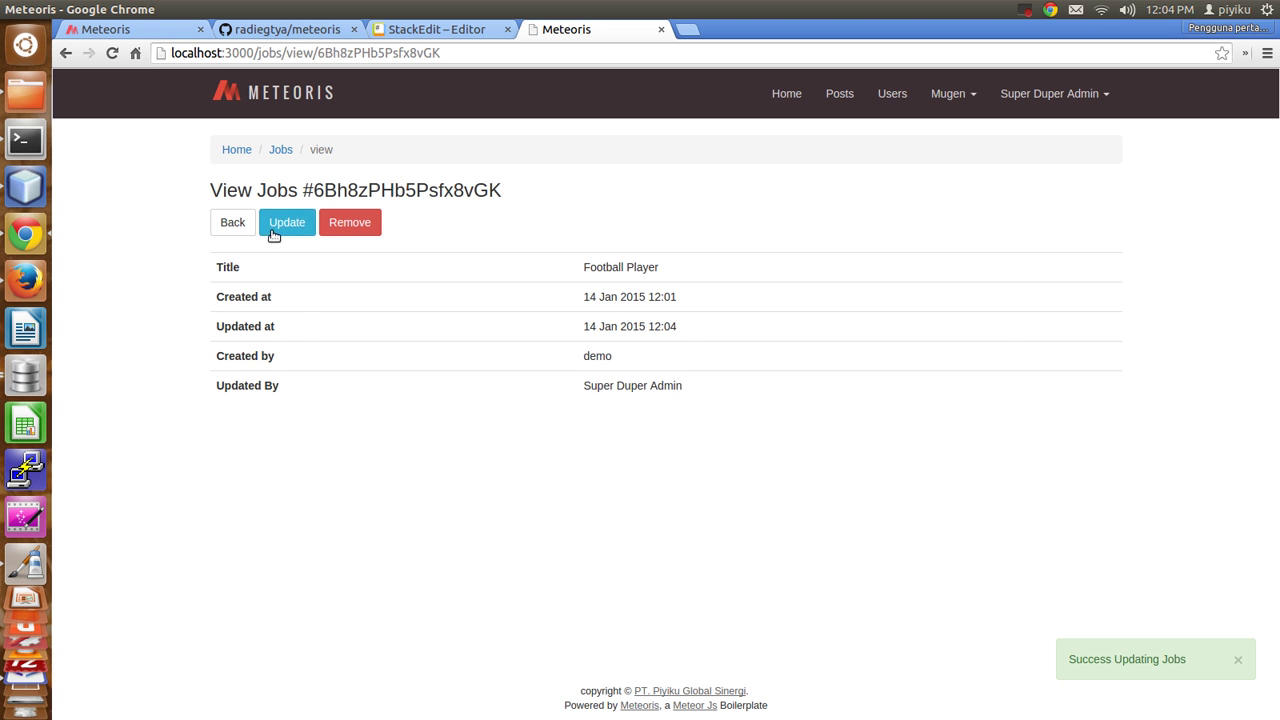
click(236, 223)
click(1098, 314)
click(780, 155)
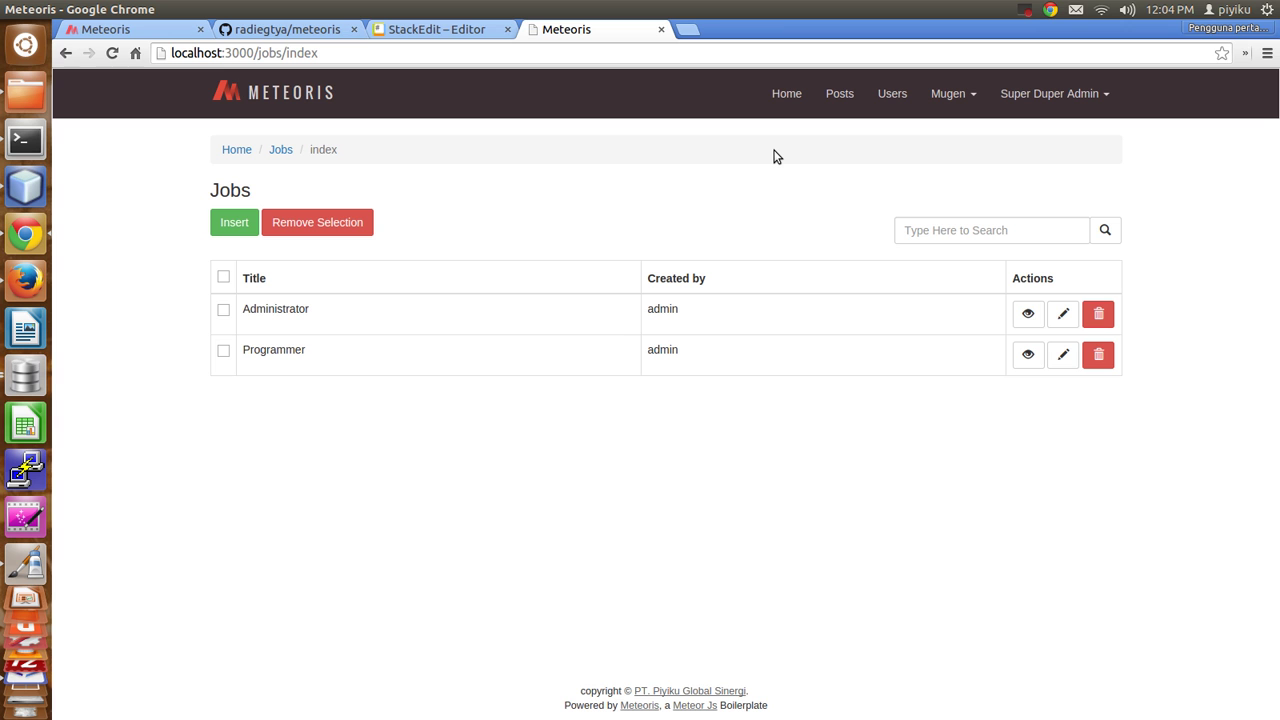